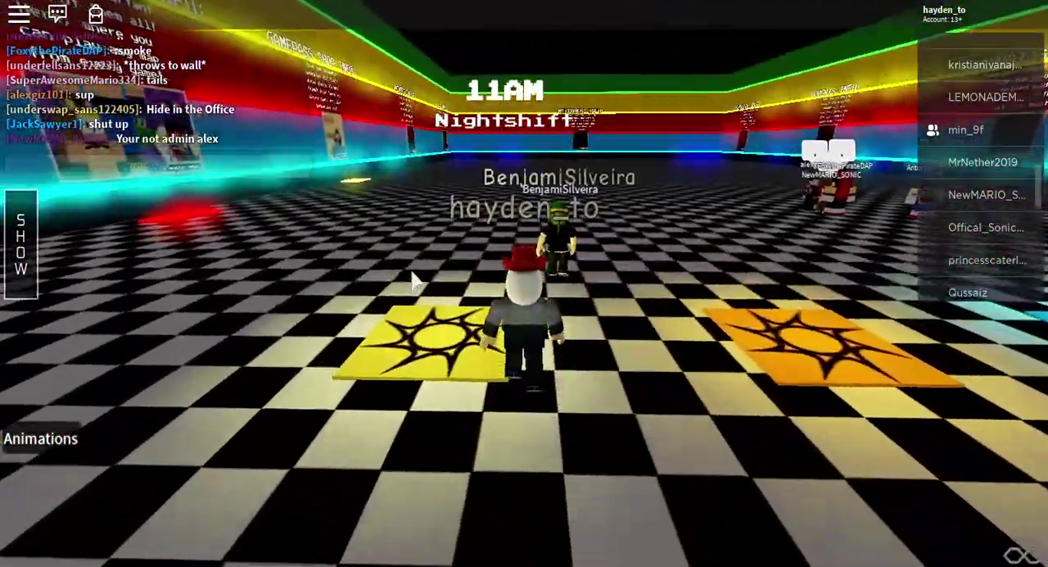
Step: Walk off the yellow spawn tile and head across the lobby past the other players
key("w")
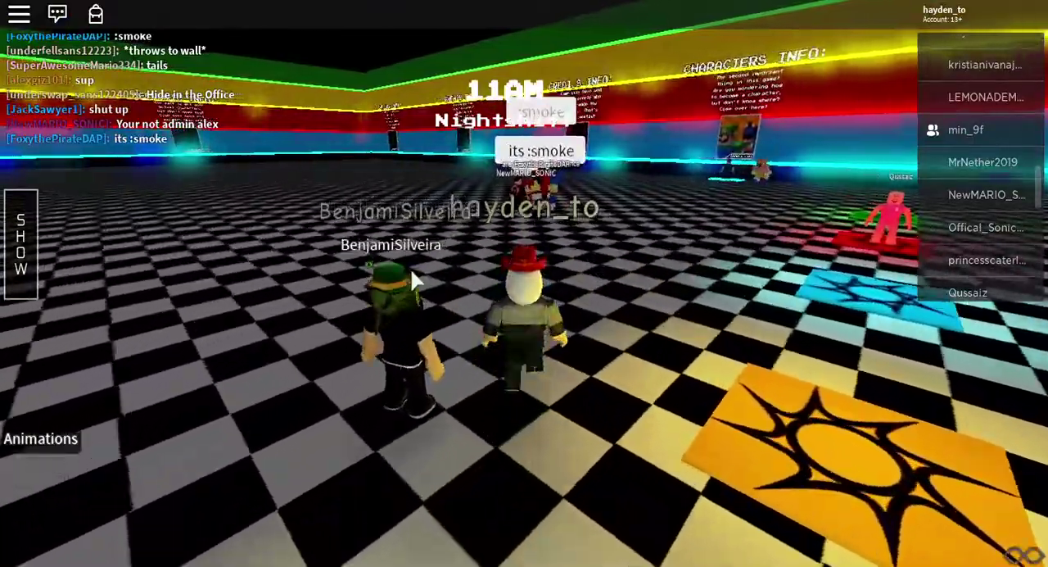
key("w")
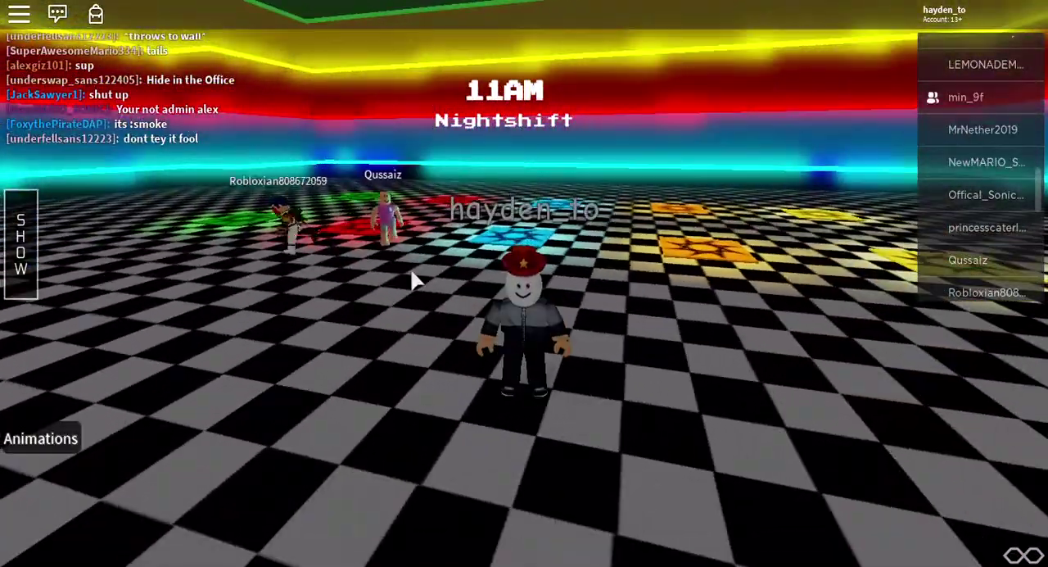
key("s")
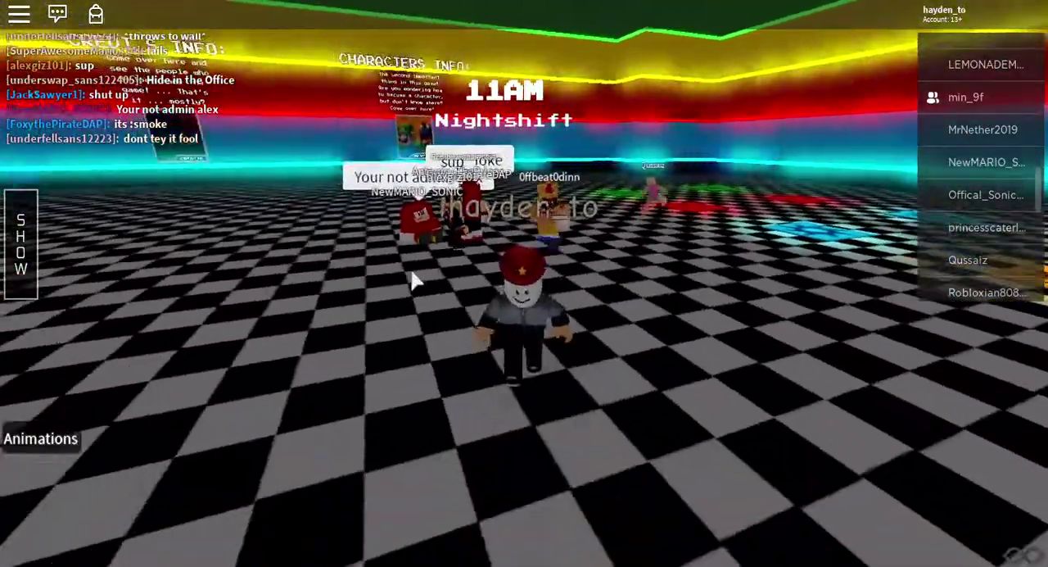
key("w")
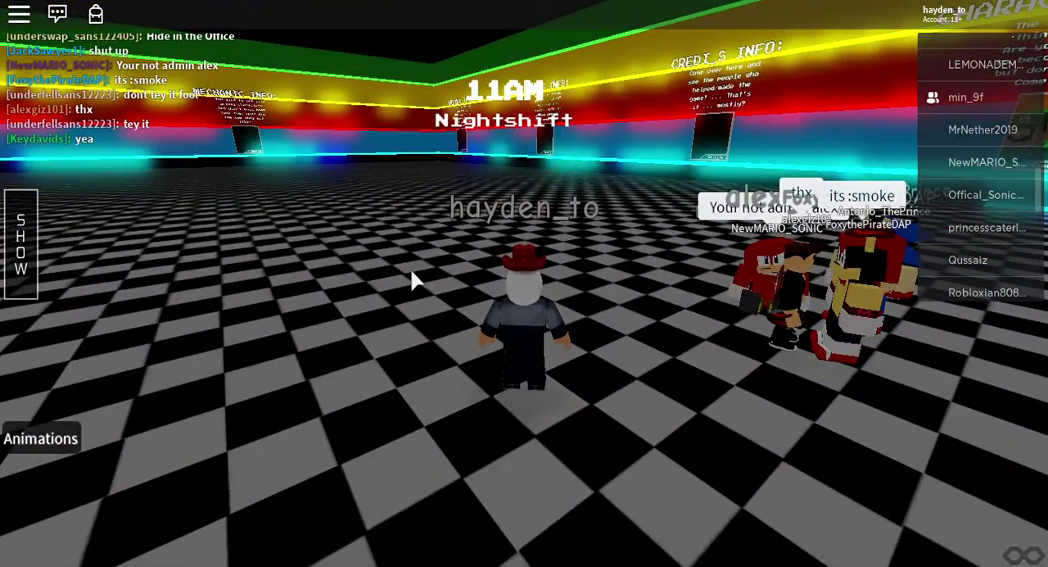
Step: Approach the CHARACTERS poster and step onto the glowing pad into the morph hall
key("w")
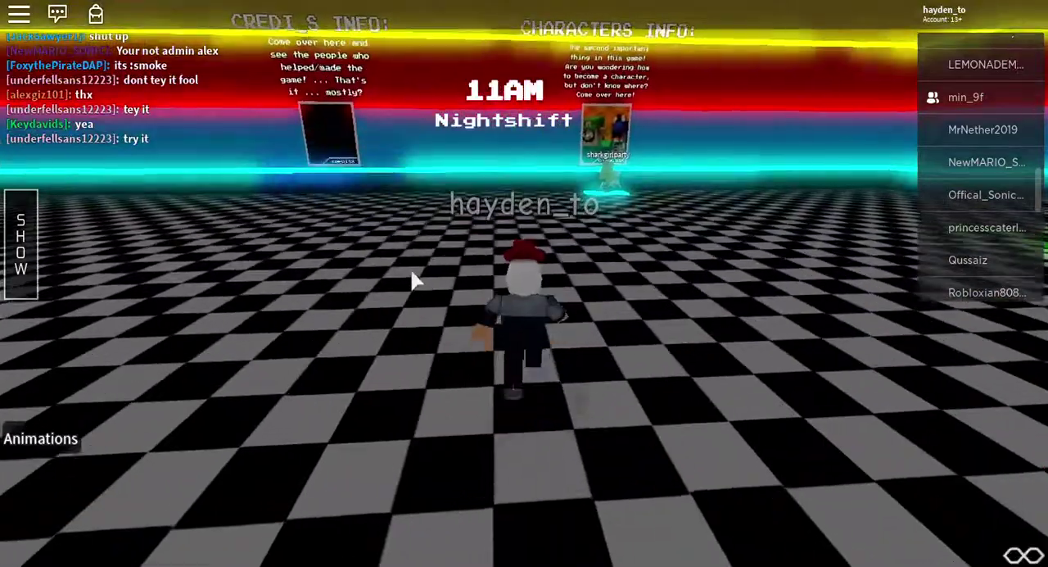
key("w")
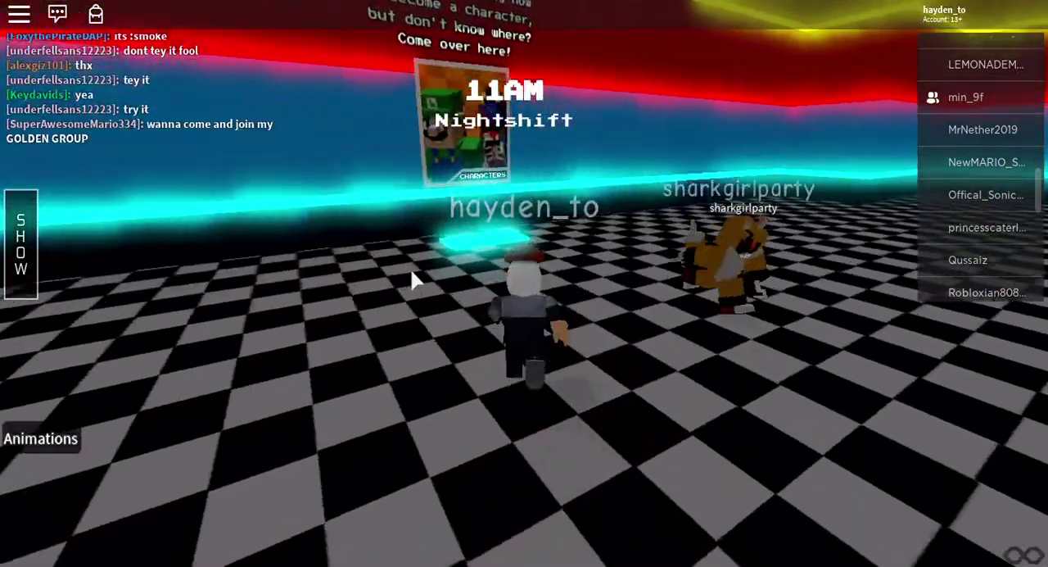
key("w")
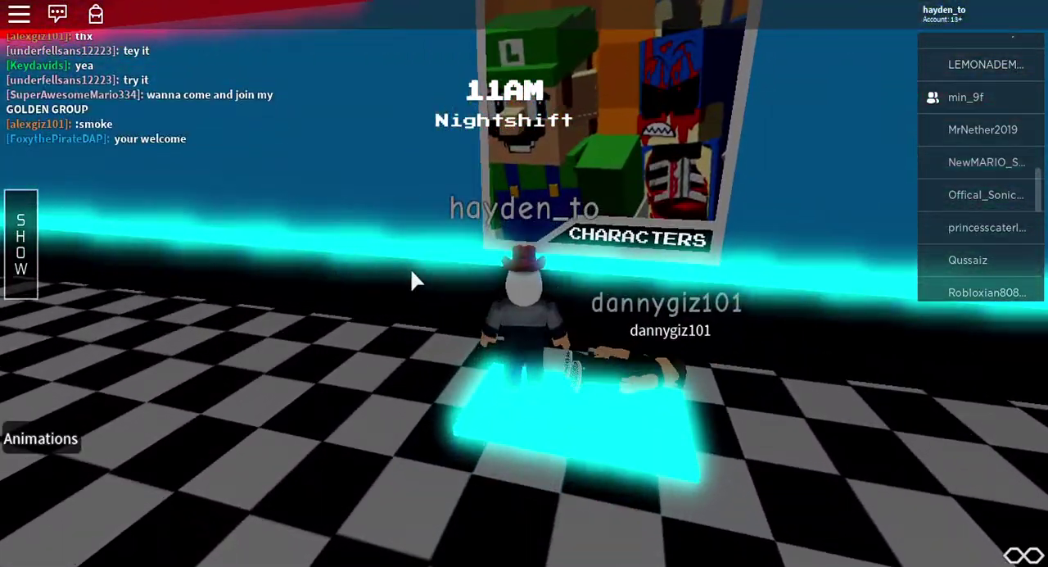
key("w")
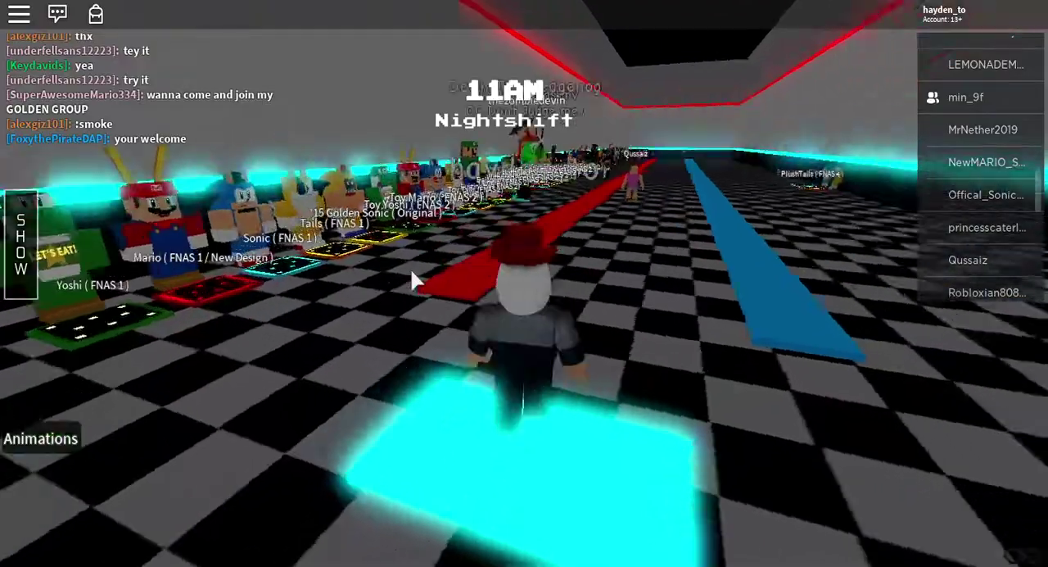
Step: Walk along the FNAS 2 and FNAS 4 morph rows, morphing into the dark animatronic
key("w")
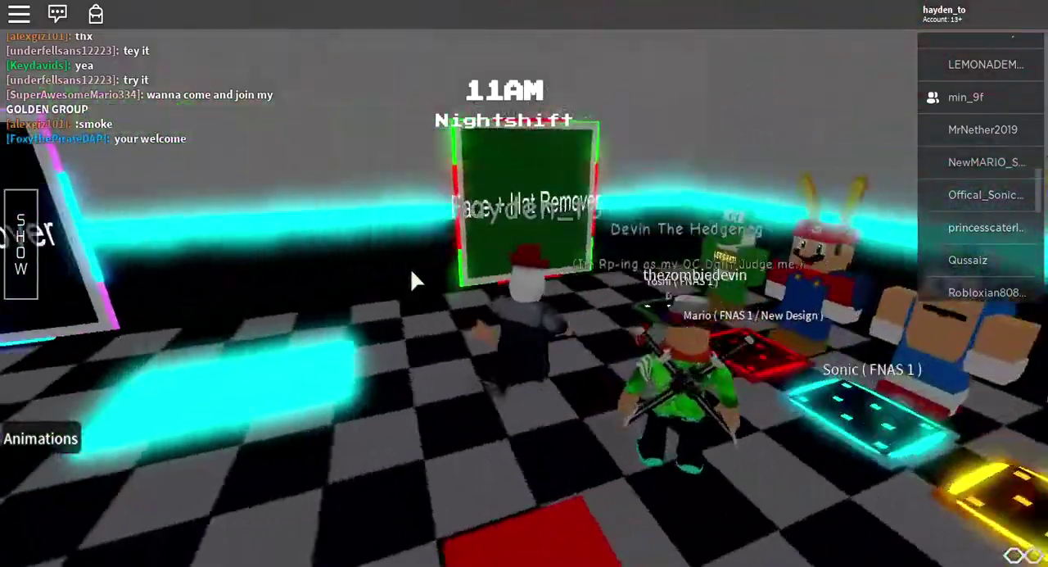
key("w")
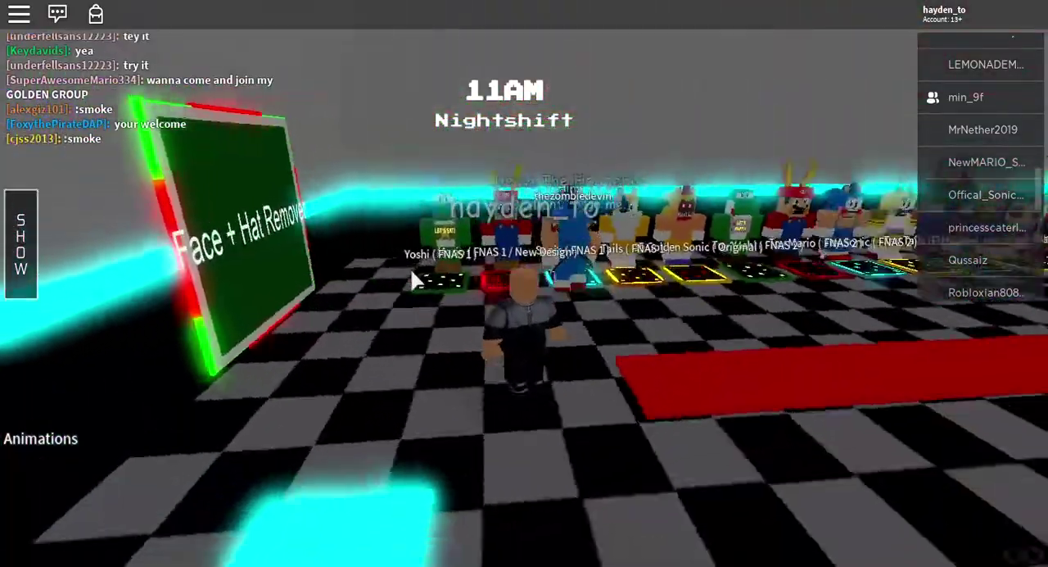
left_click_drag(415, 281, 415, 281)
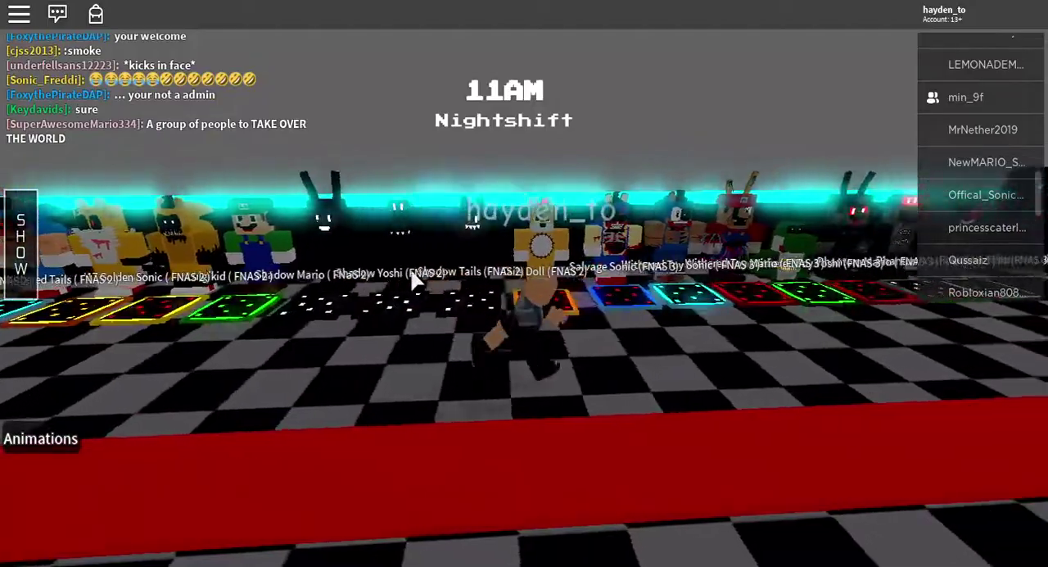
key("w")
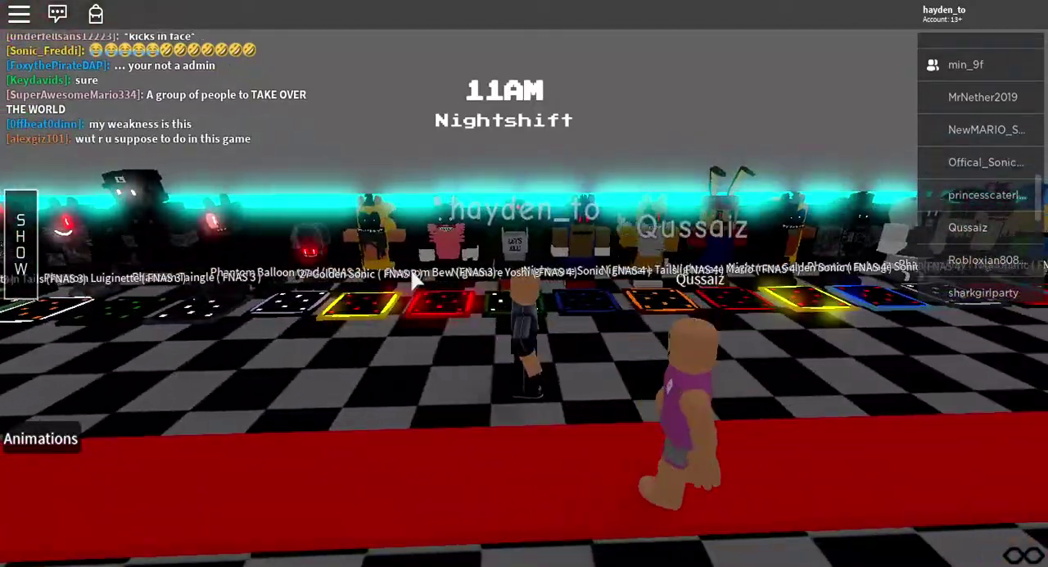
key("w")
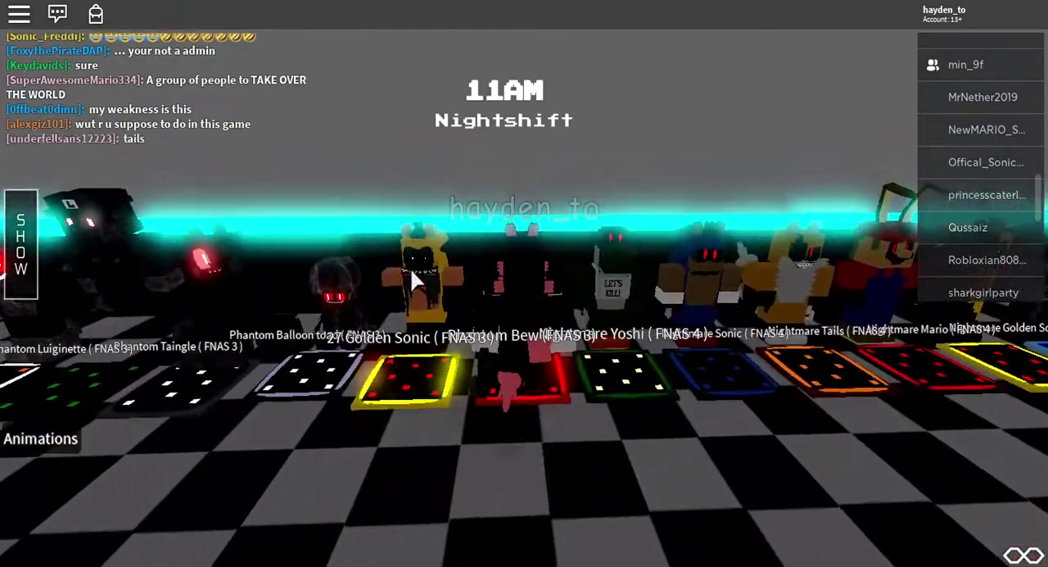
Step: Follow the blue path back toward the Morph Remover area
key("s")
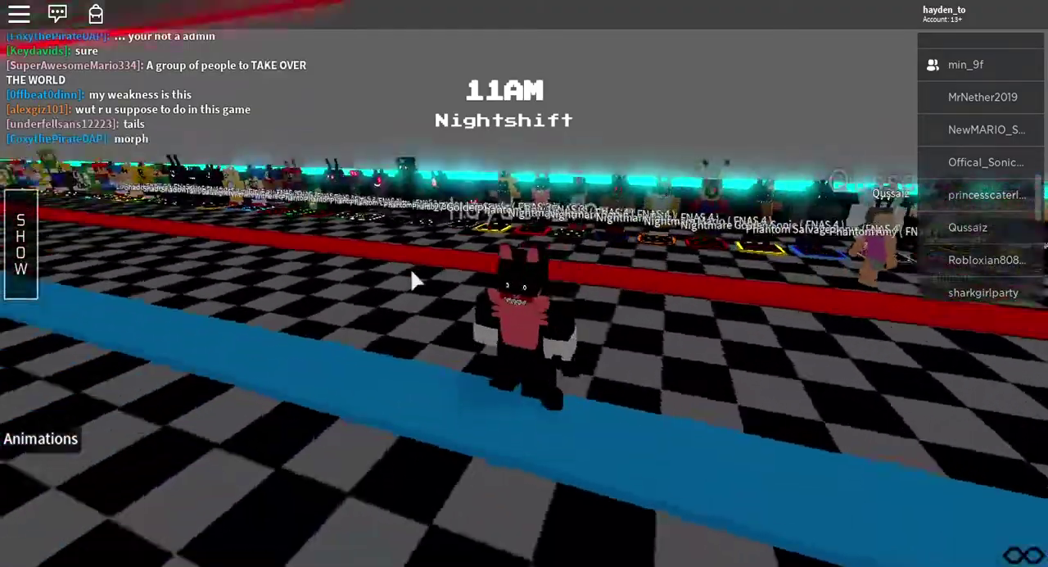
key("w")
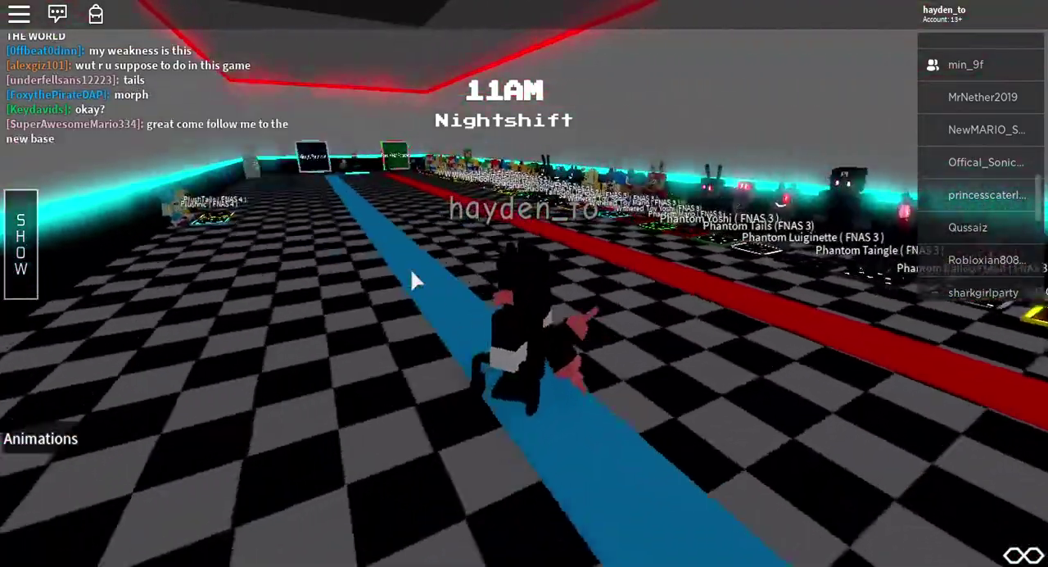
key("w")
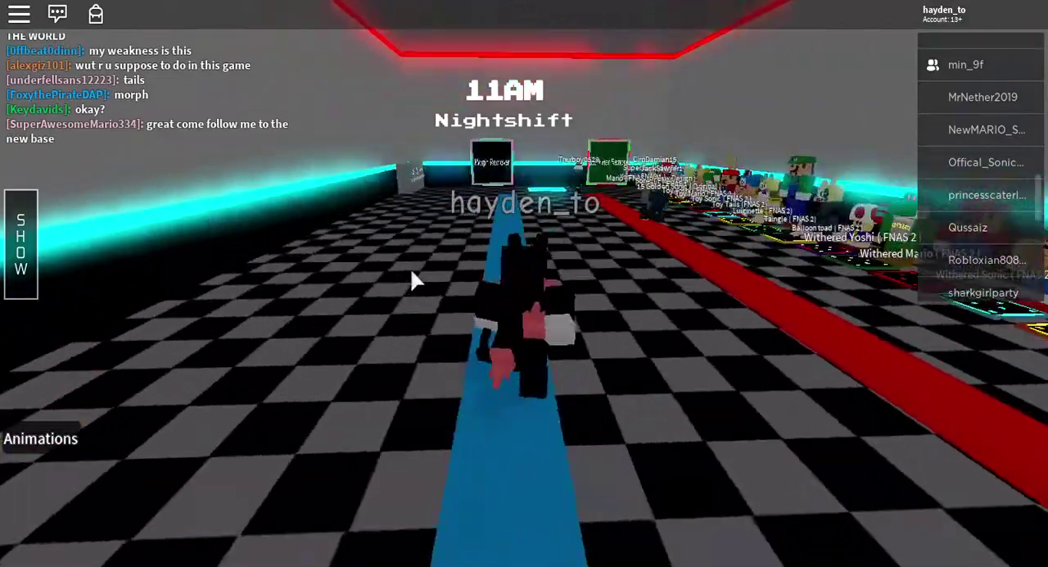
key("w")
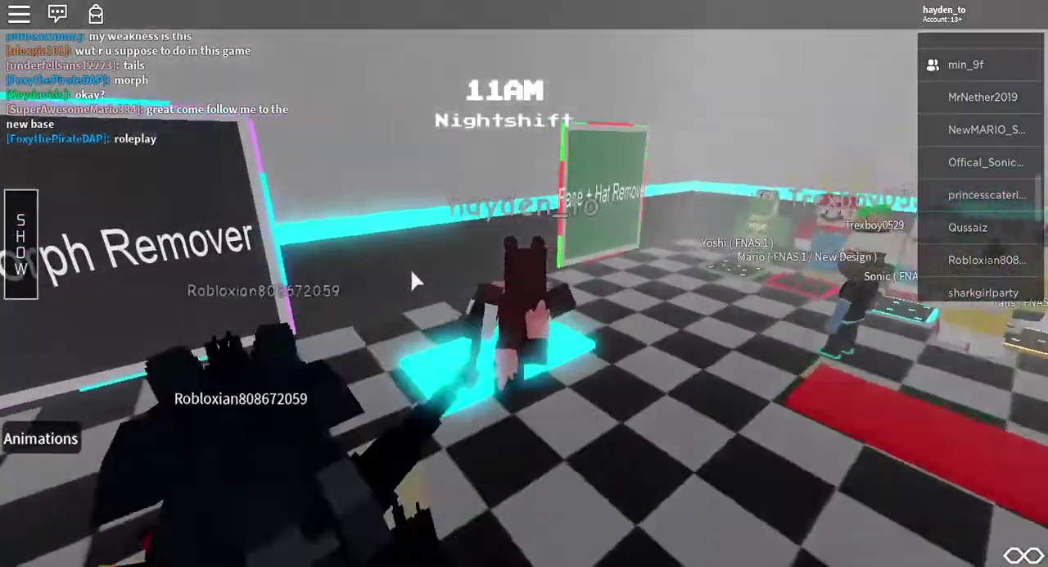
Step: Walk out into the dark checkered room and circle around the Sonic player
key("w")
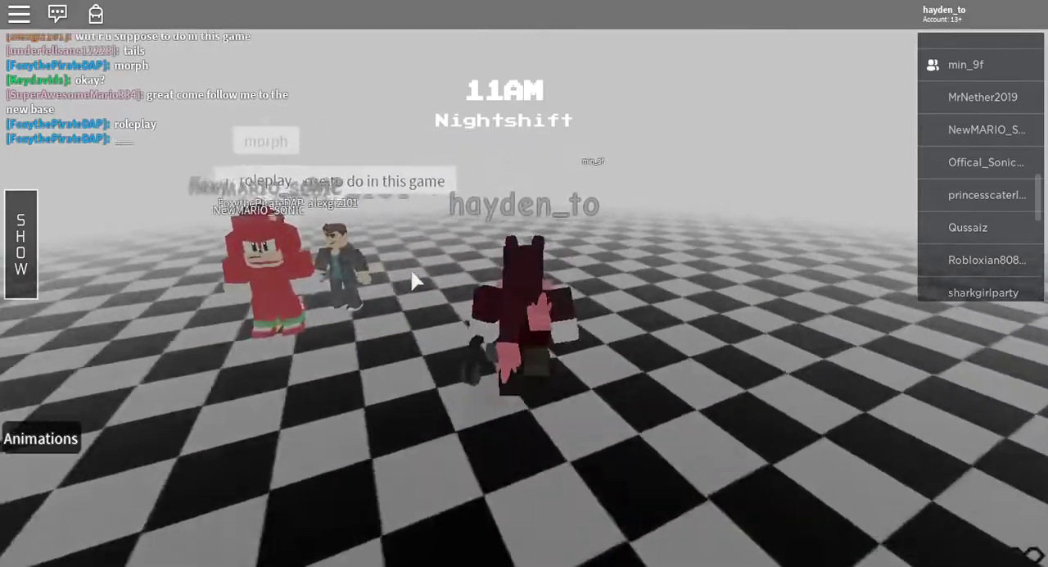
key("w")
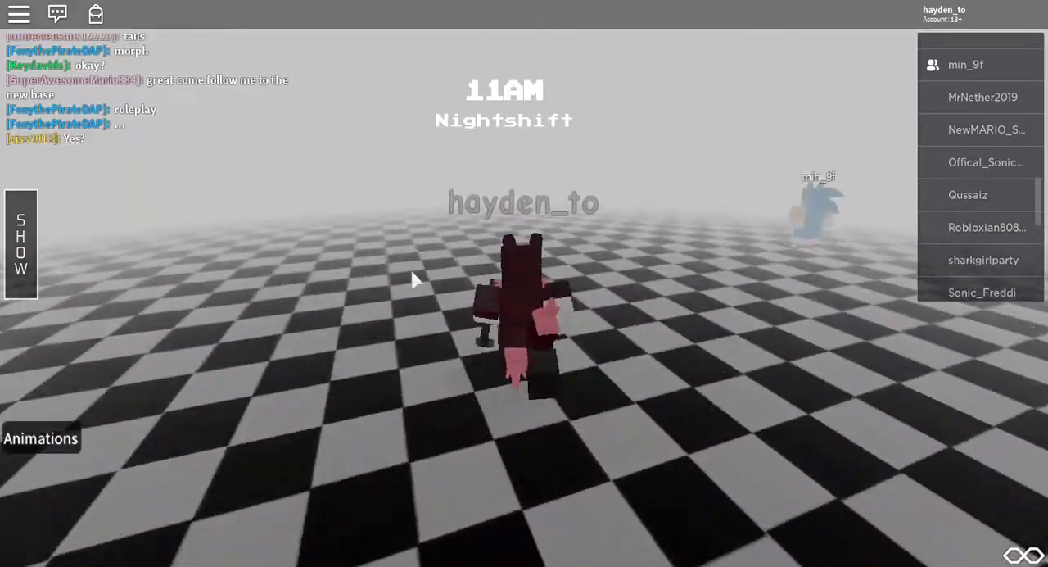
key("w")
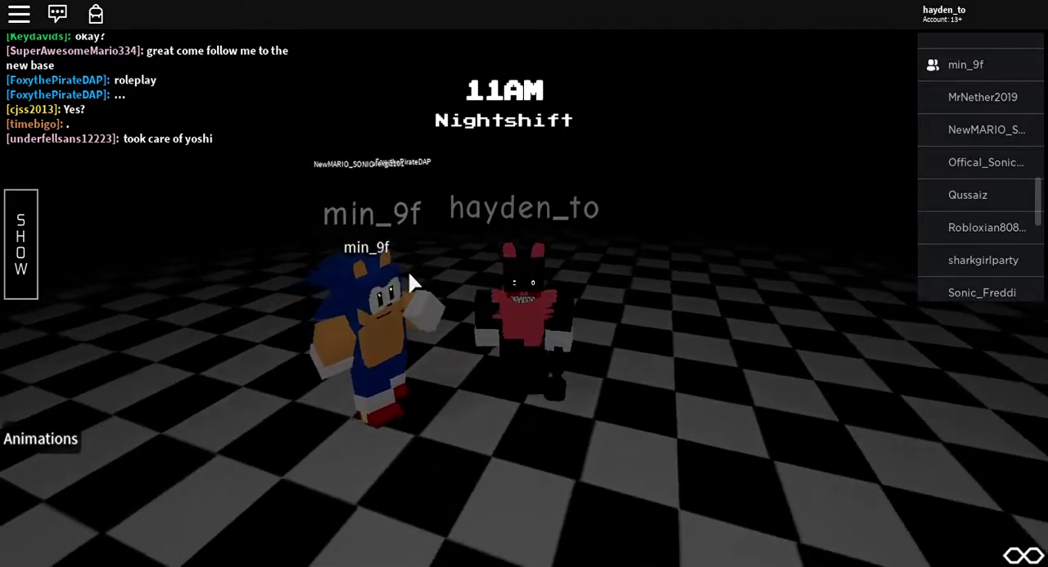
key("w")
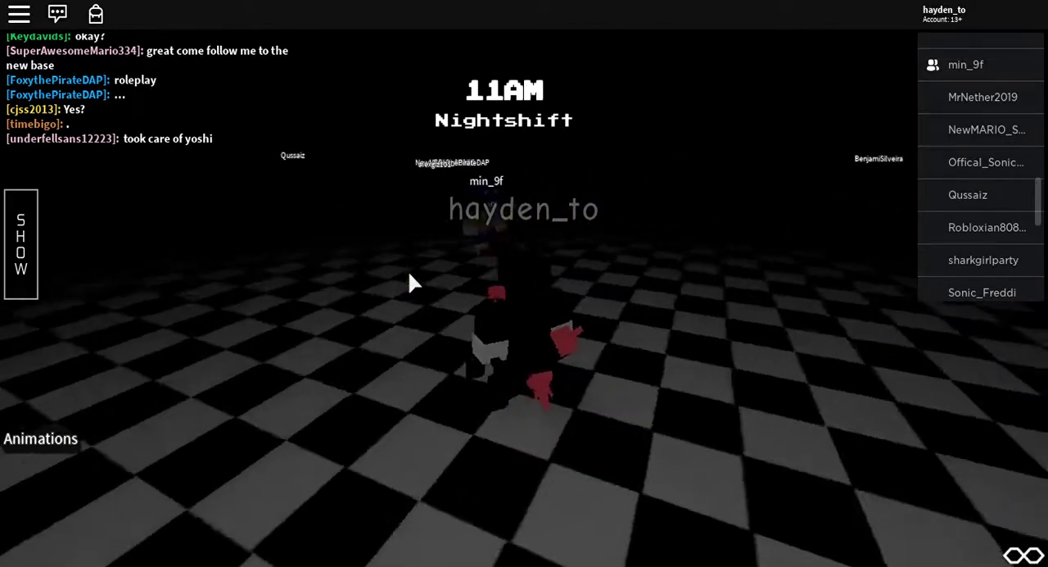
key("w")
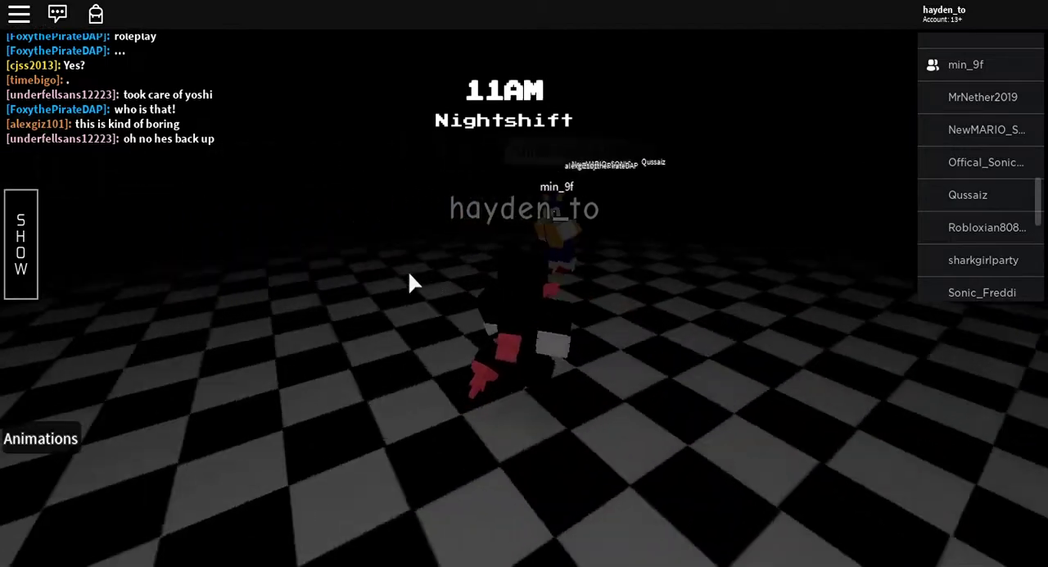
key("w")
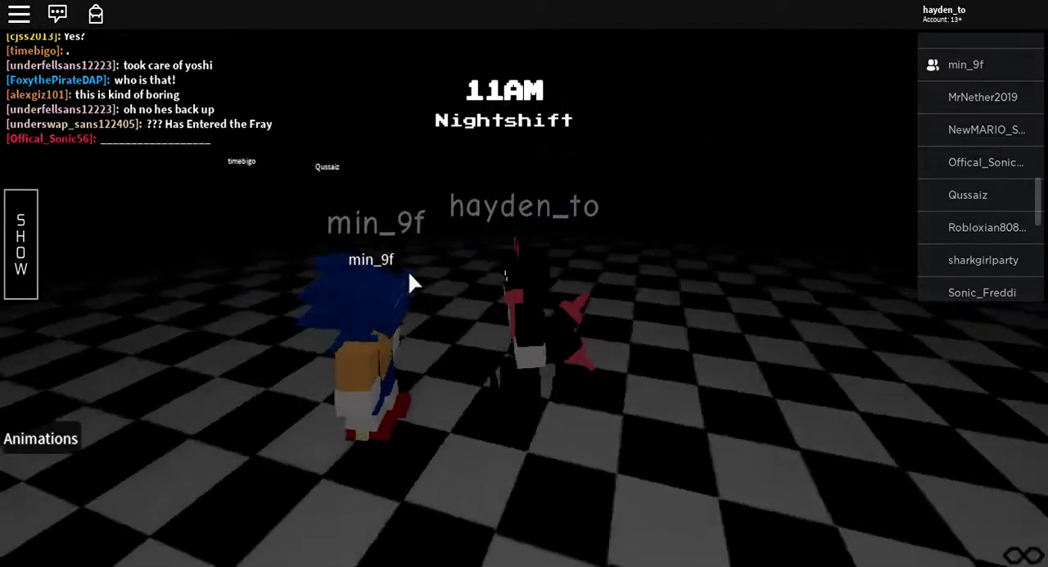
Step: Turn the avatar around to look over the dark room
key("Left")
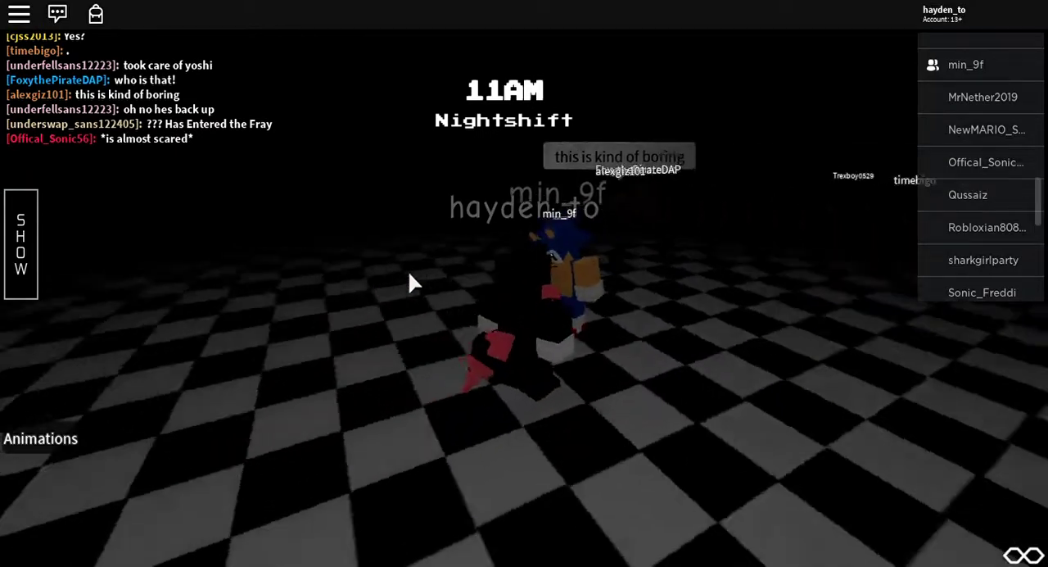
key("Left")
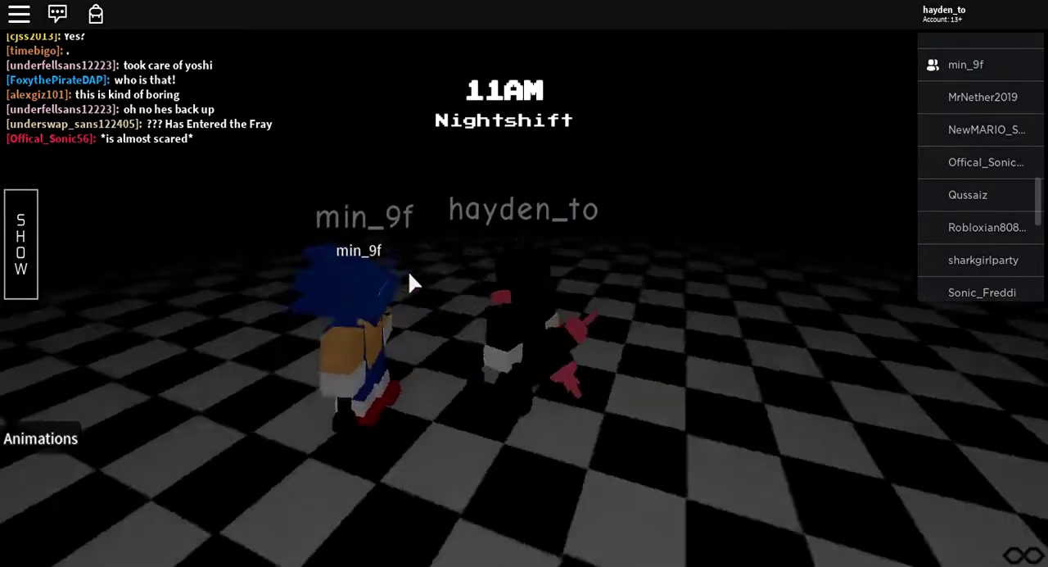
key("Left")
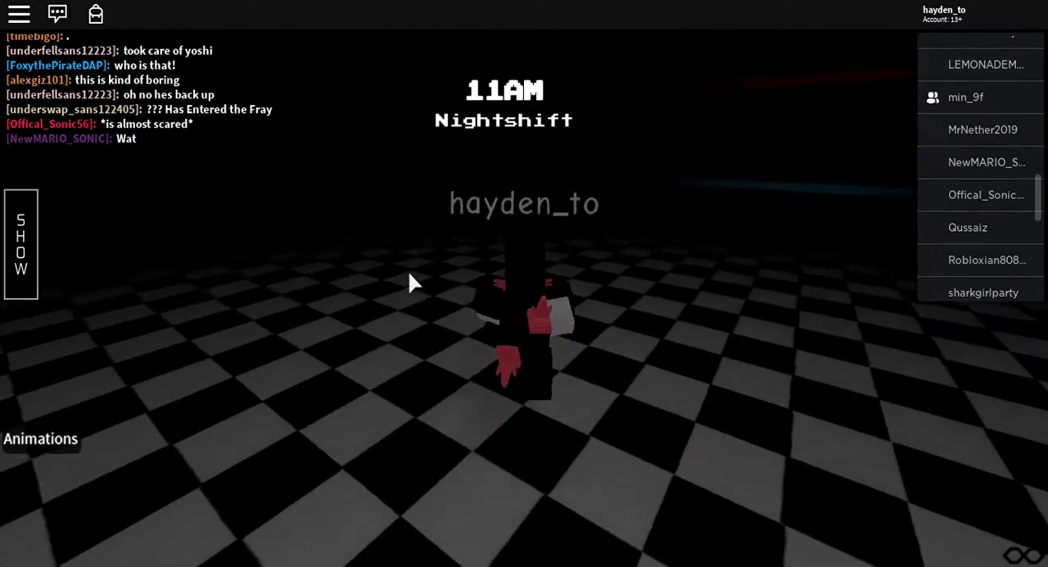
Step: Walk past the BADGES sign and GAMEPASS SHOP wall to the Mania Skins wall
key("w")
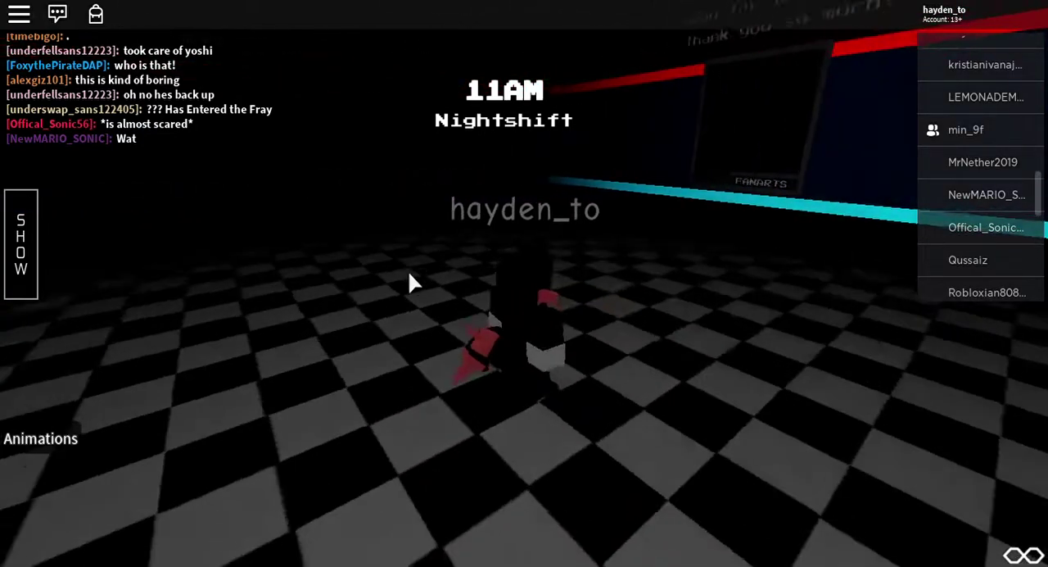
key("w")
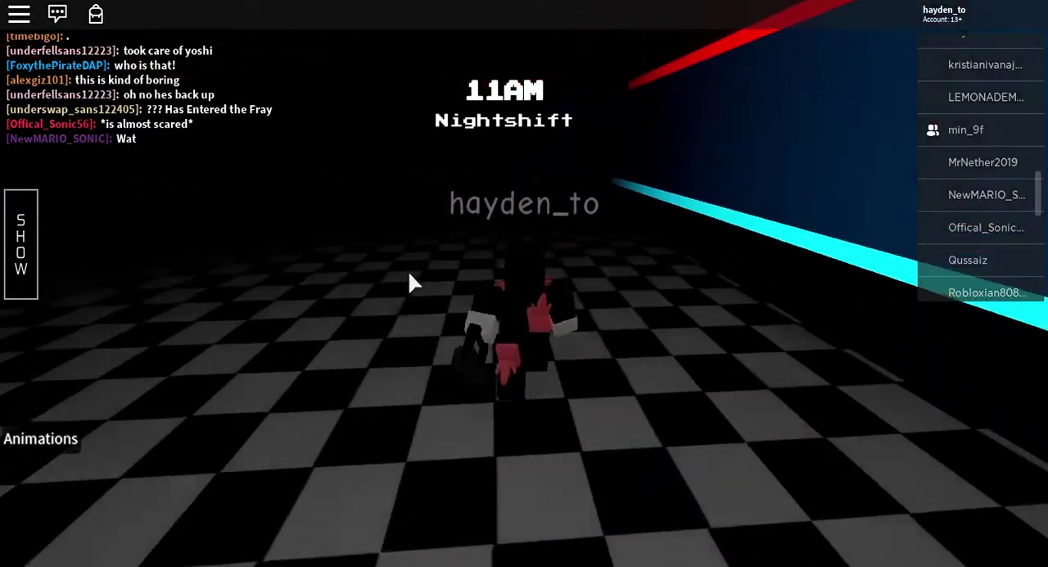
key("w")
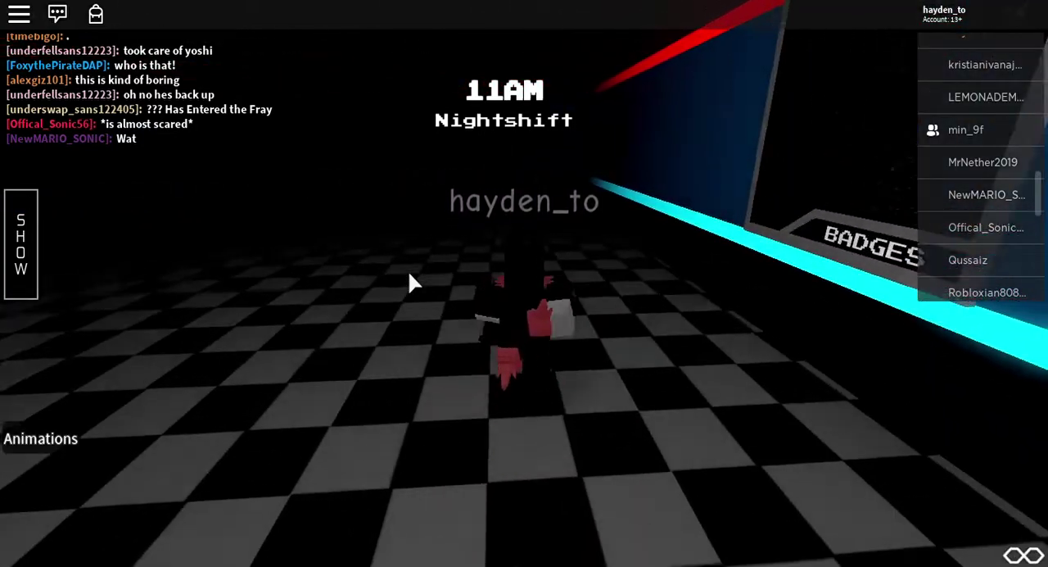
key("w")
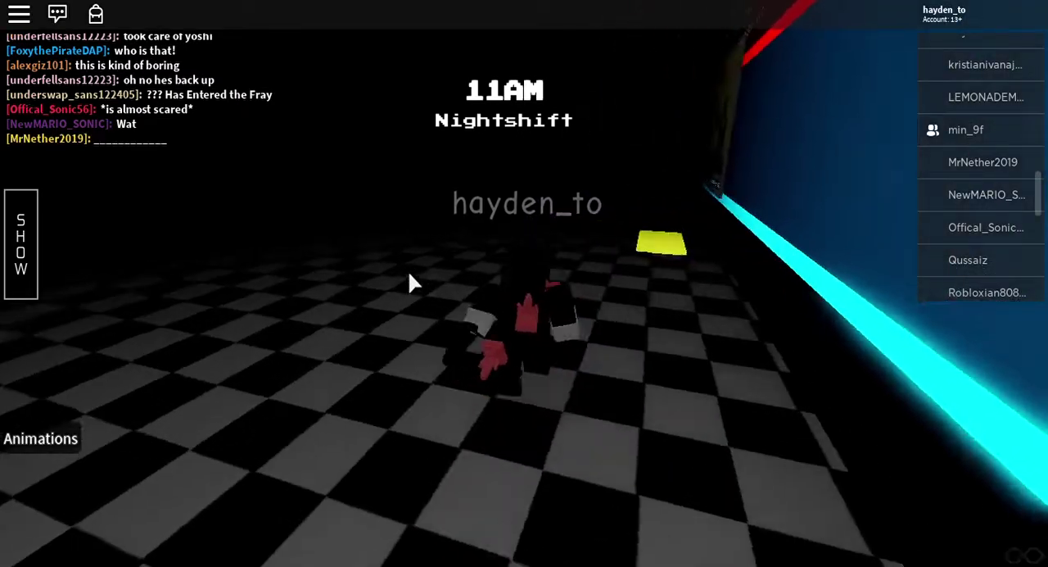
key("w")
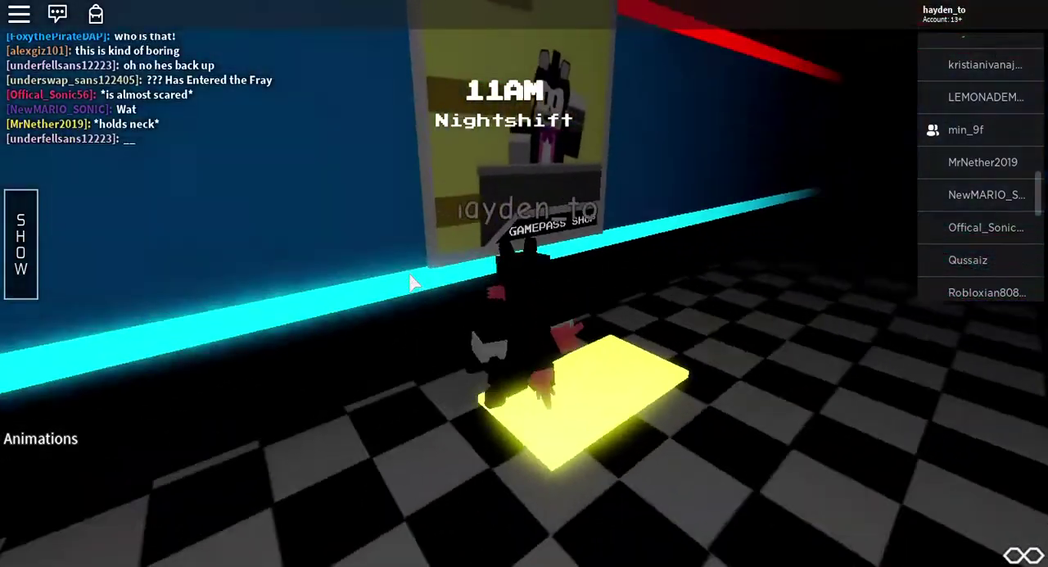
key("w")
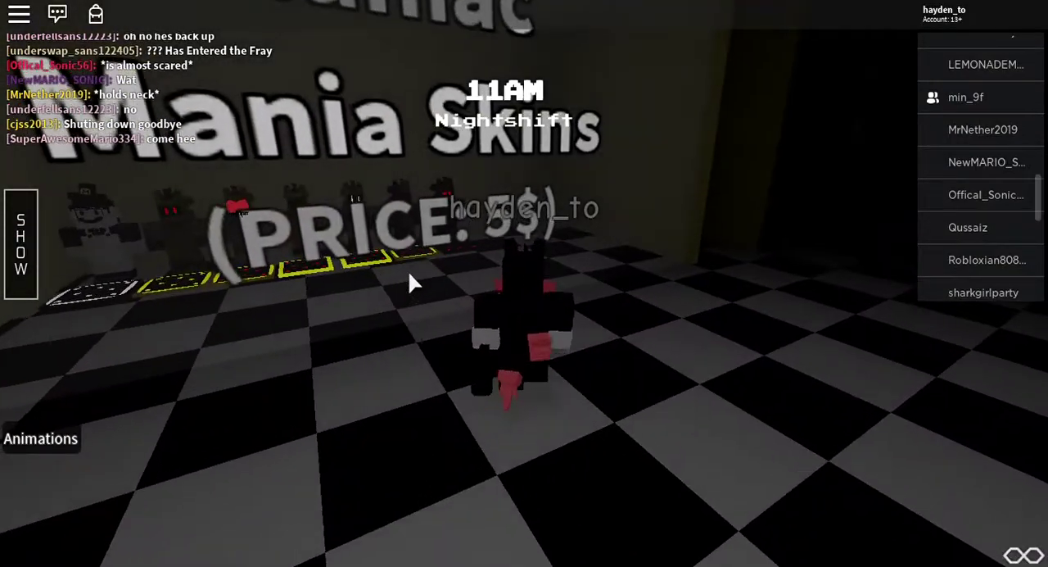
Step: Turn around near the Mania Skins wall and walk along it
key("d")
key("d")
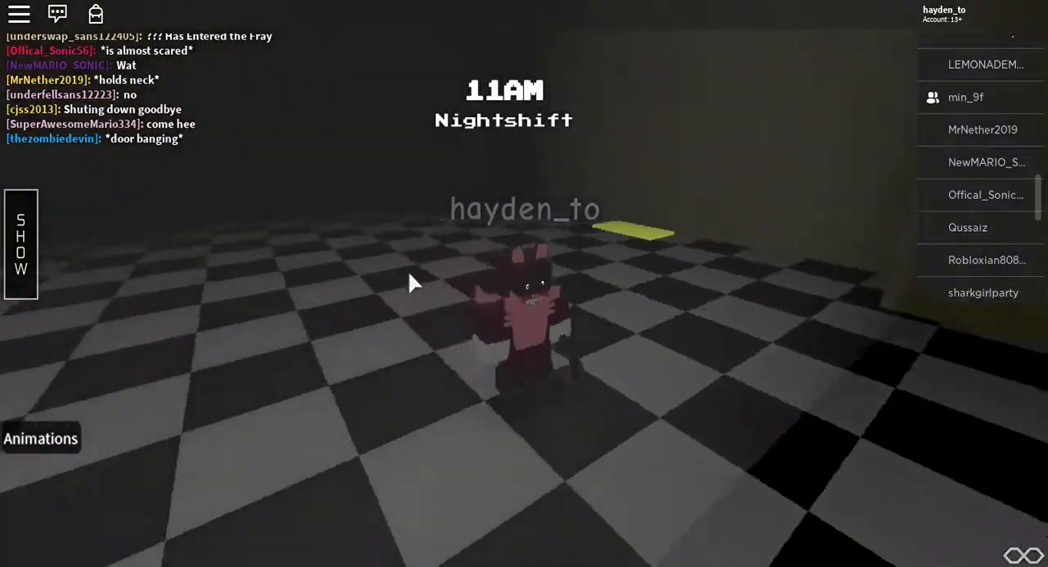
key("d")
key("d")
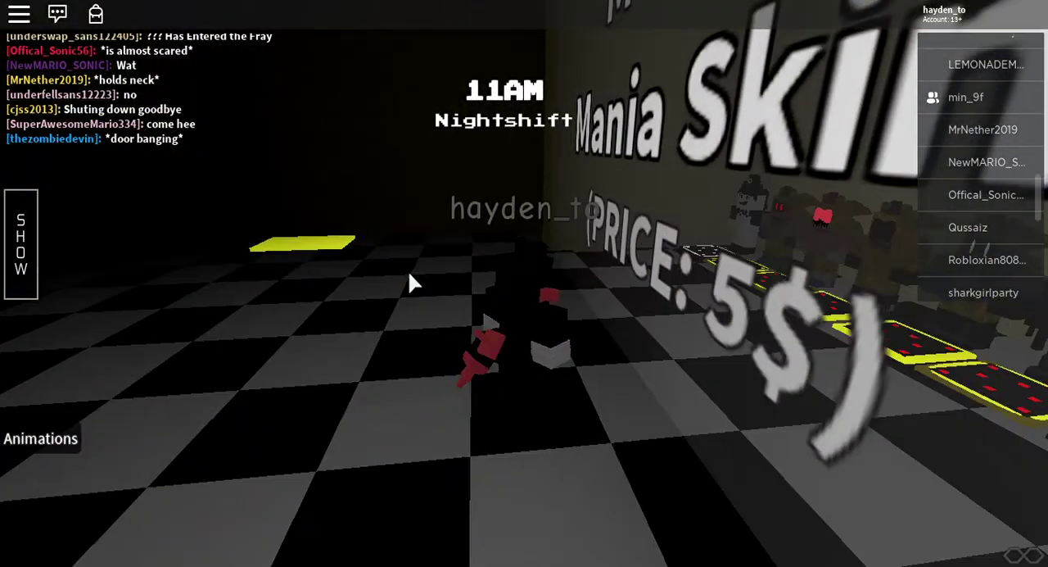
key("d")
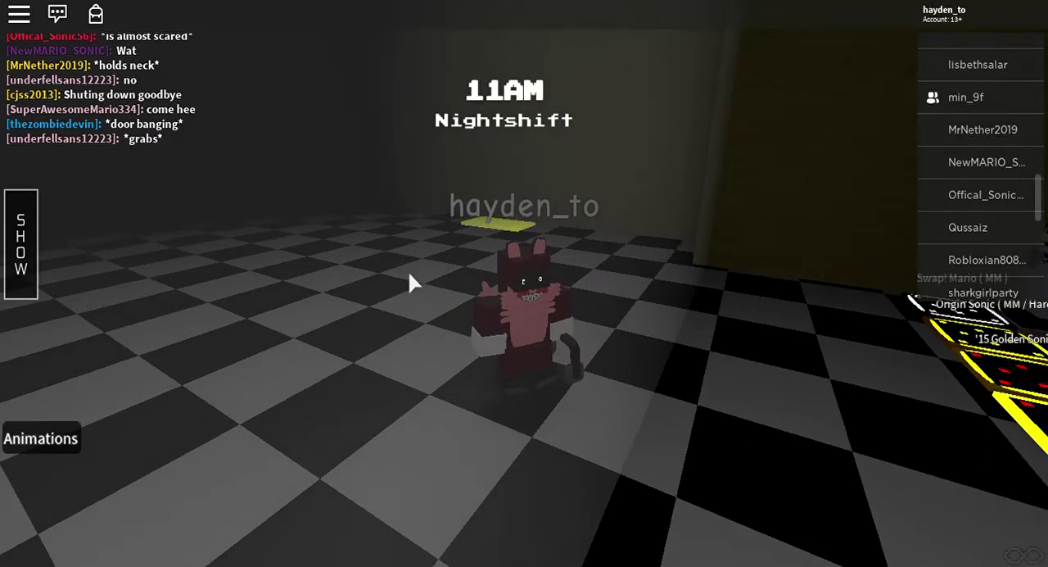
key("w")
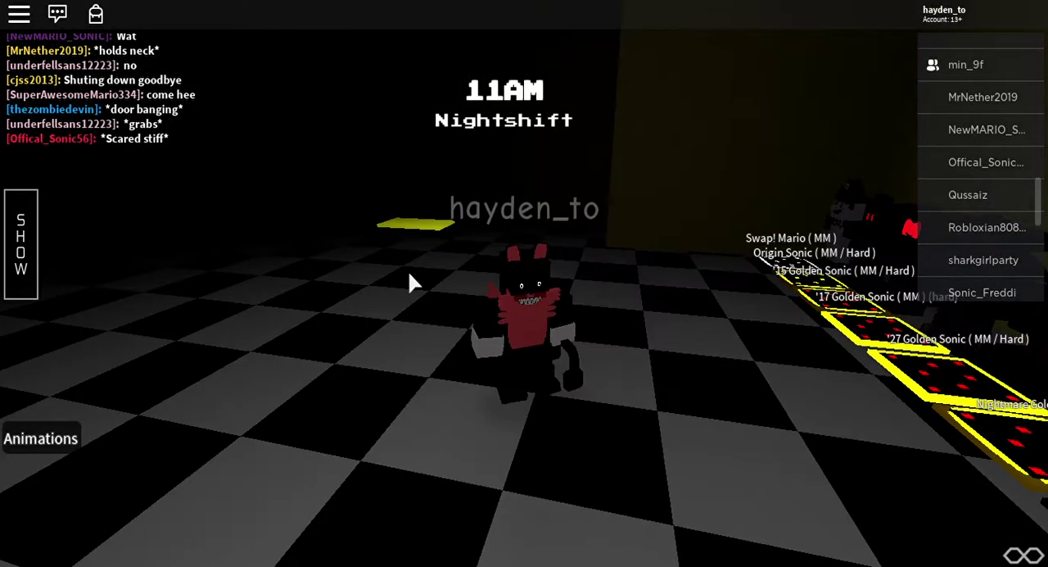
key("a")
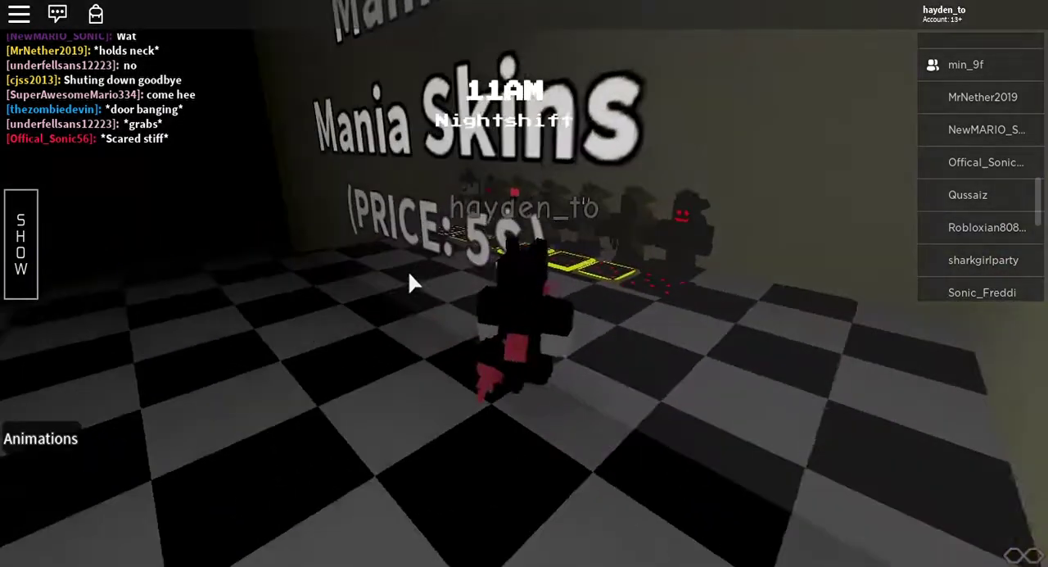
key("w")
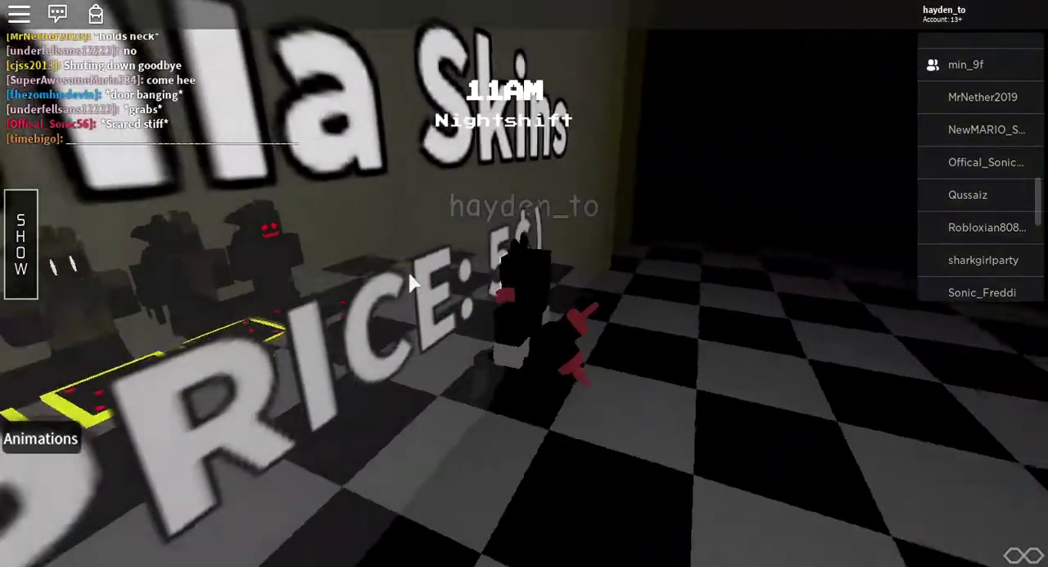
key("w")
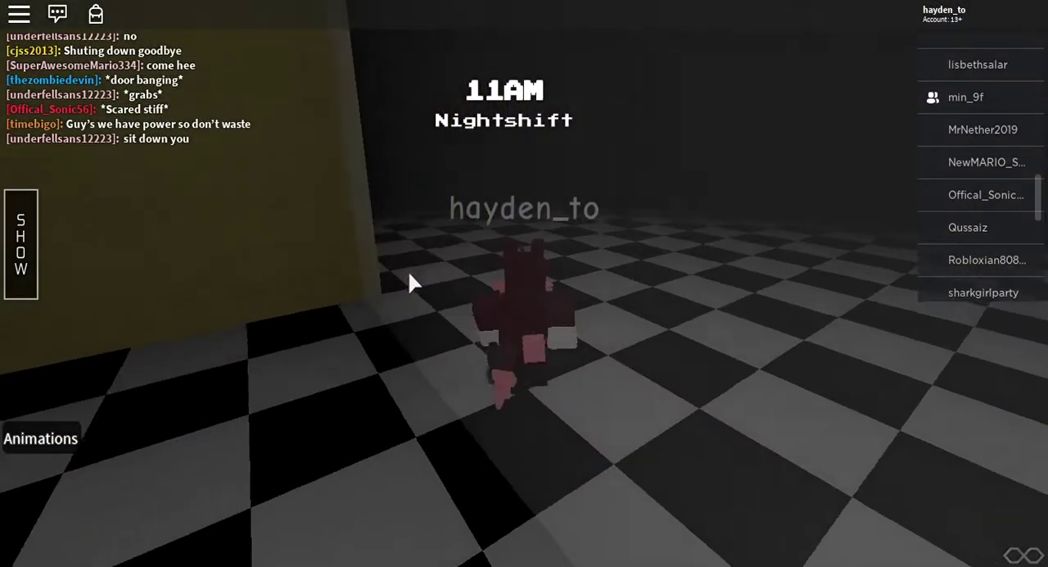
Step: Face the Skins (PRICE: 8$) wall and sidestep along its row of skin pads
key("w")
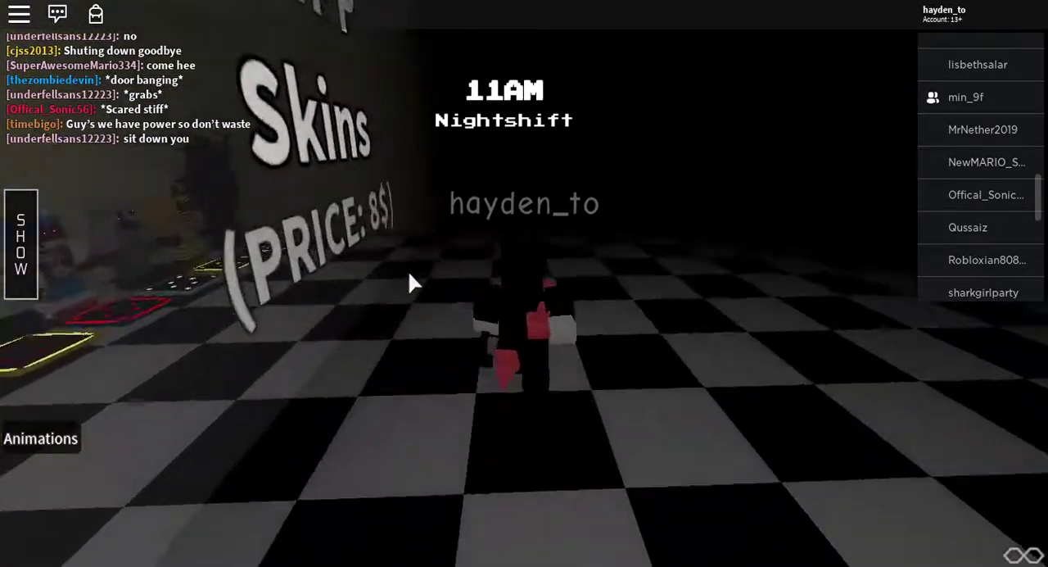
key("w")
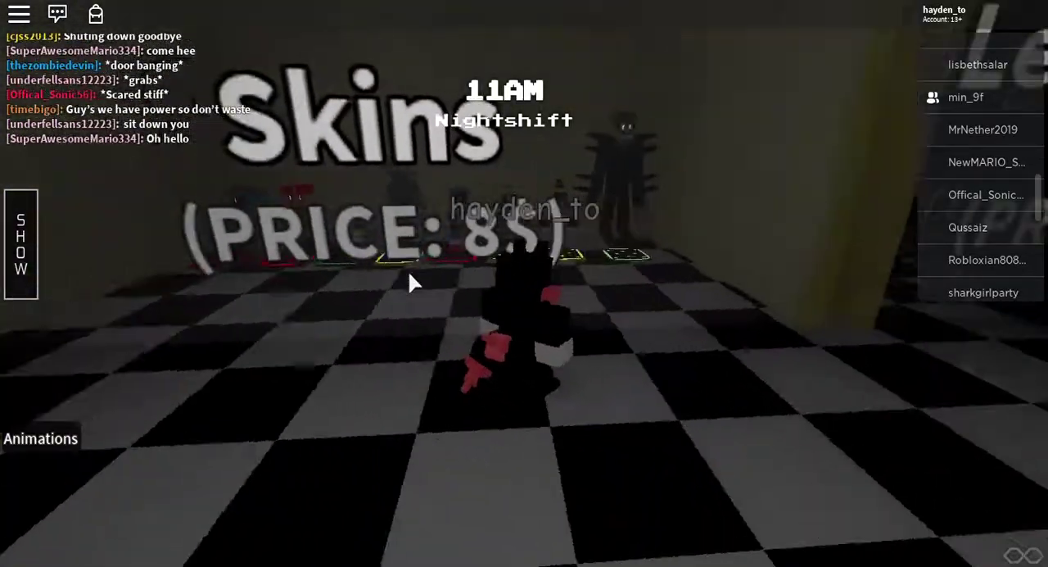
key("w")
key("w")
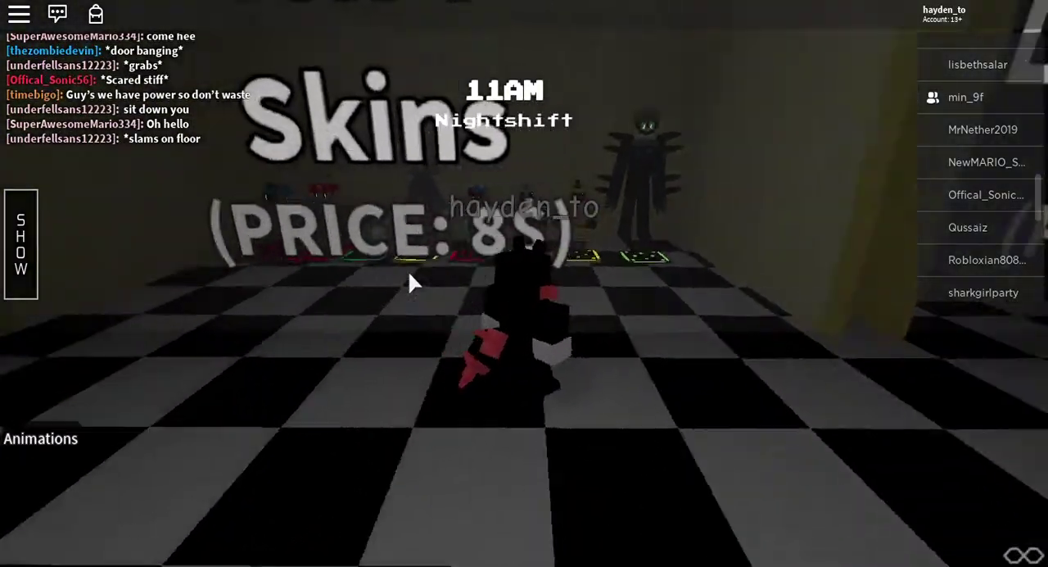
scroll(410, 283, "up", 5)
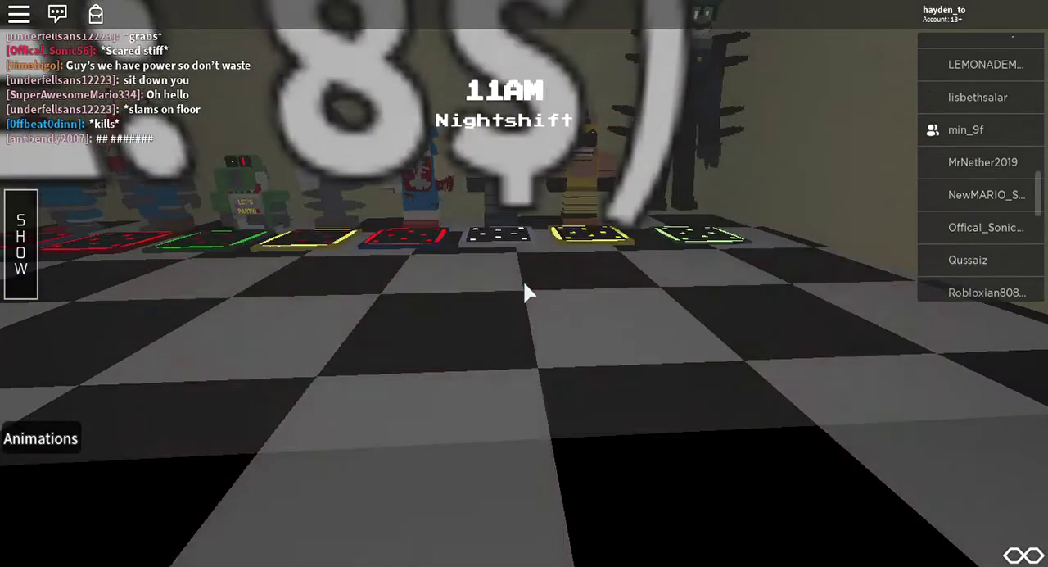
key("a")
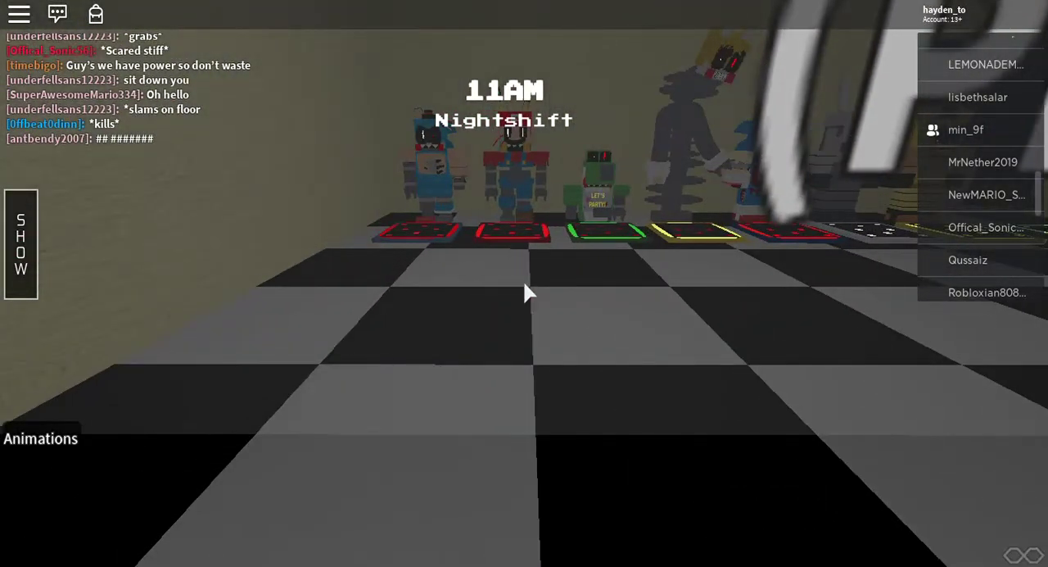
key("w")
key("d")
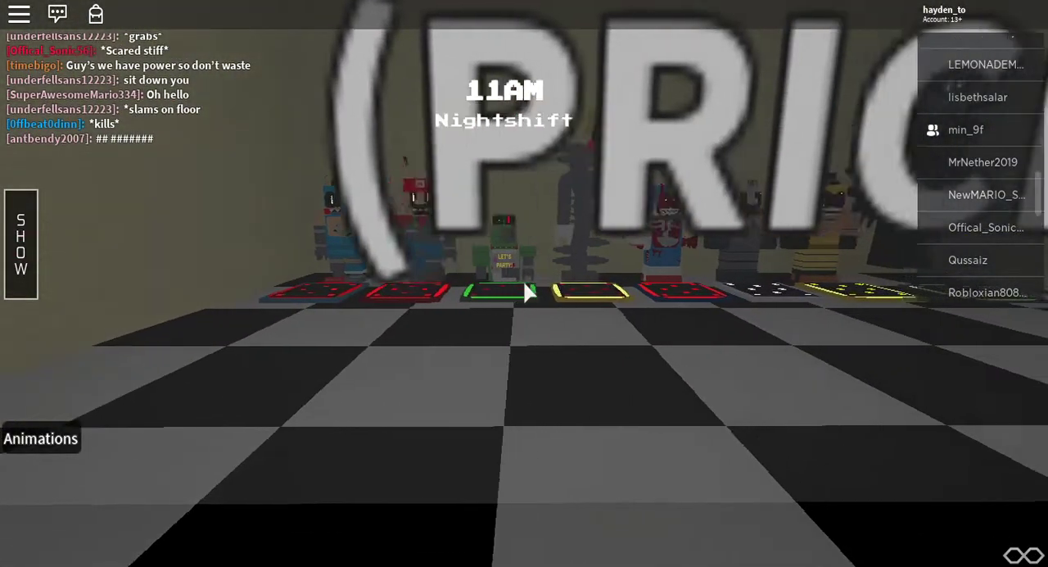
key("s")
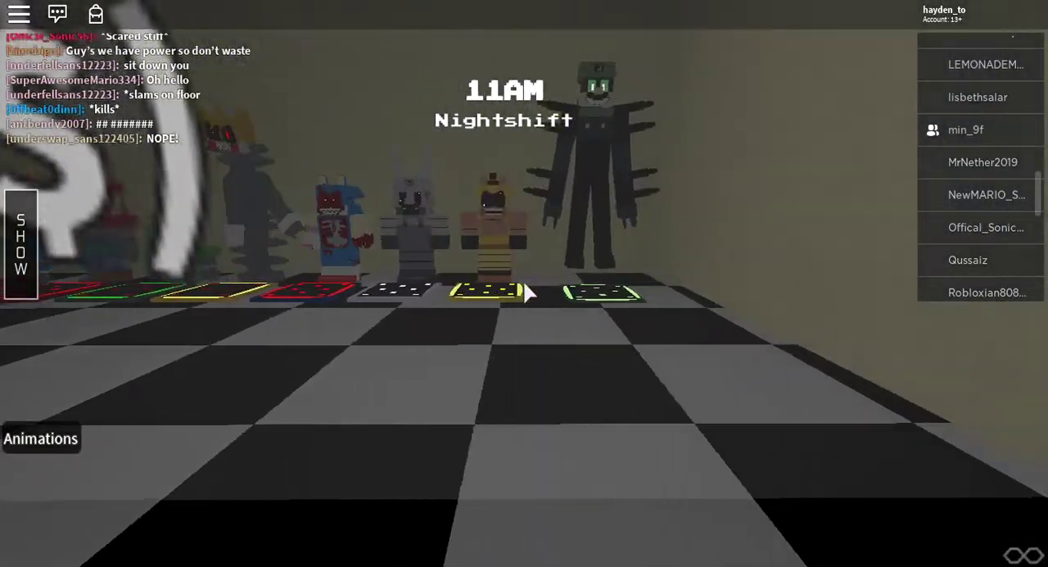
Step: Pass the yellow pillars to the PRICE: 25$ wall and look up at Lefty Sonic
key("a")
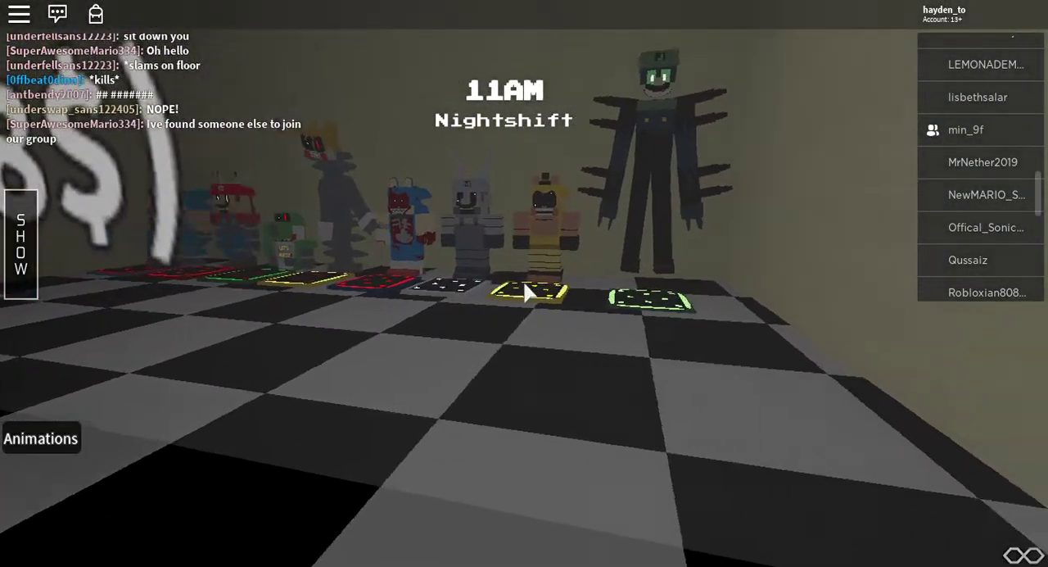
key("w")
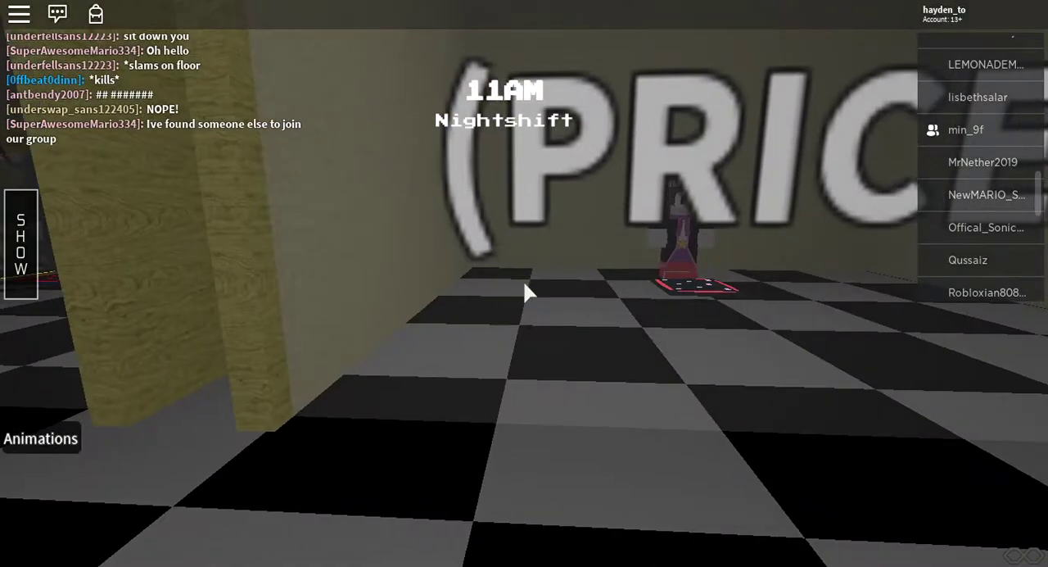
key("d")
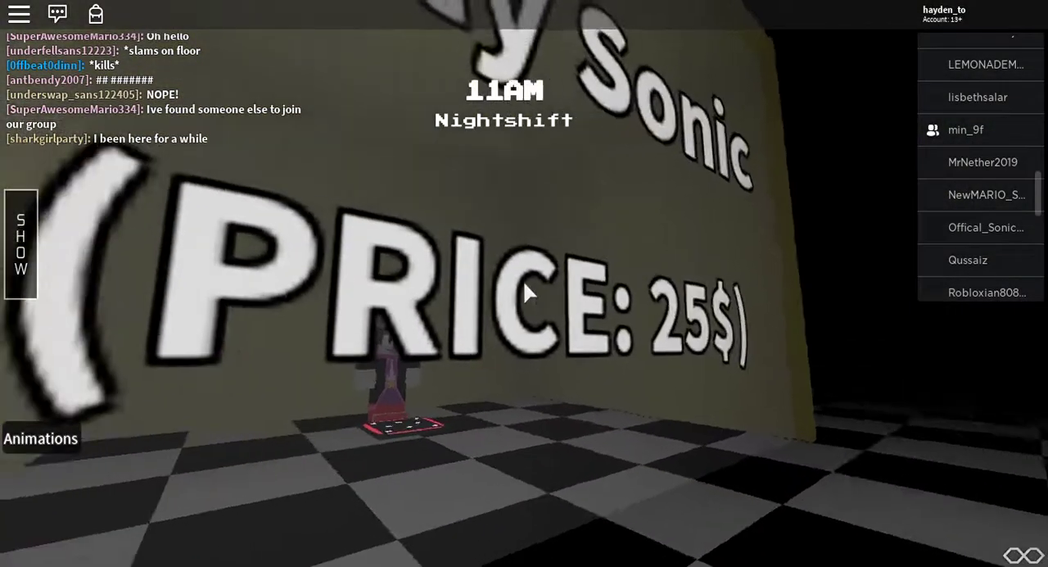
key("w")
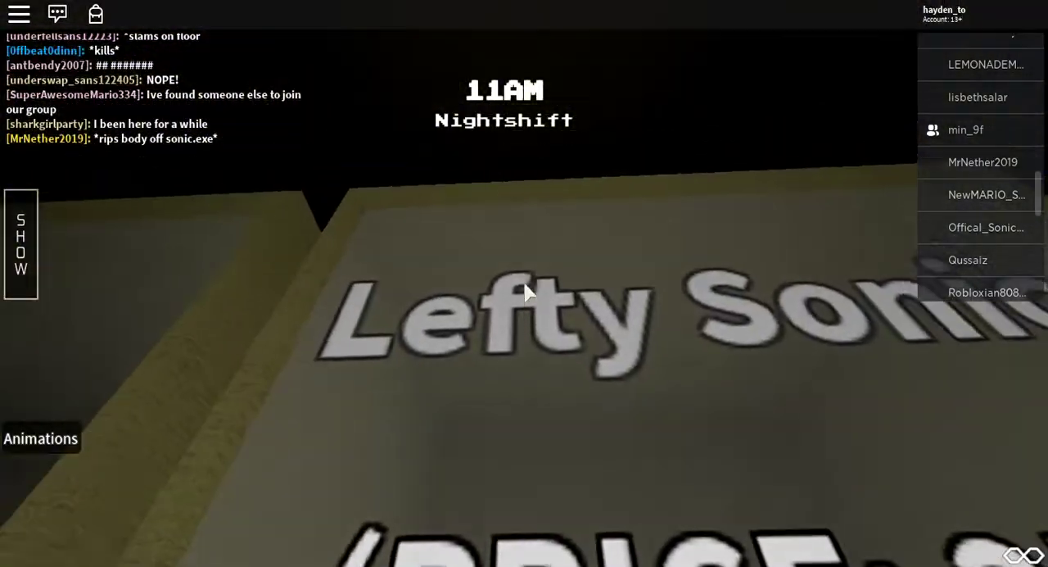
left_click_drag(524, 290, 524, 291)
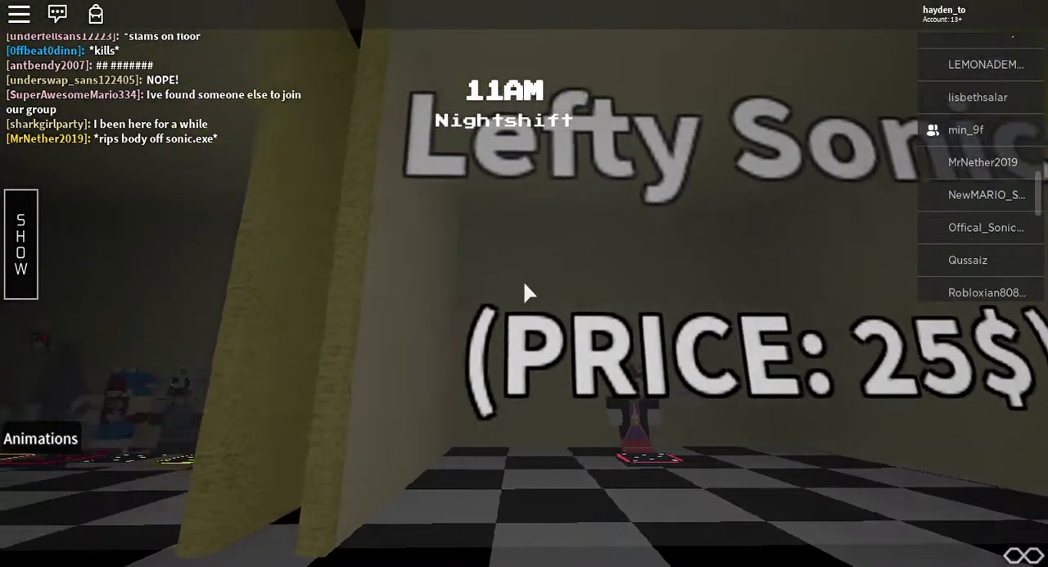
key("a")
left_click_drag(523, 280, 525, 291)
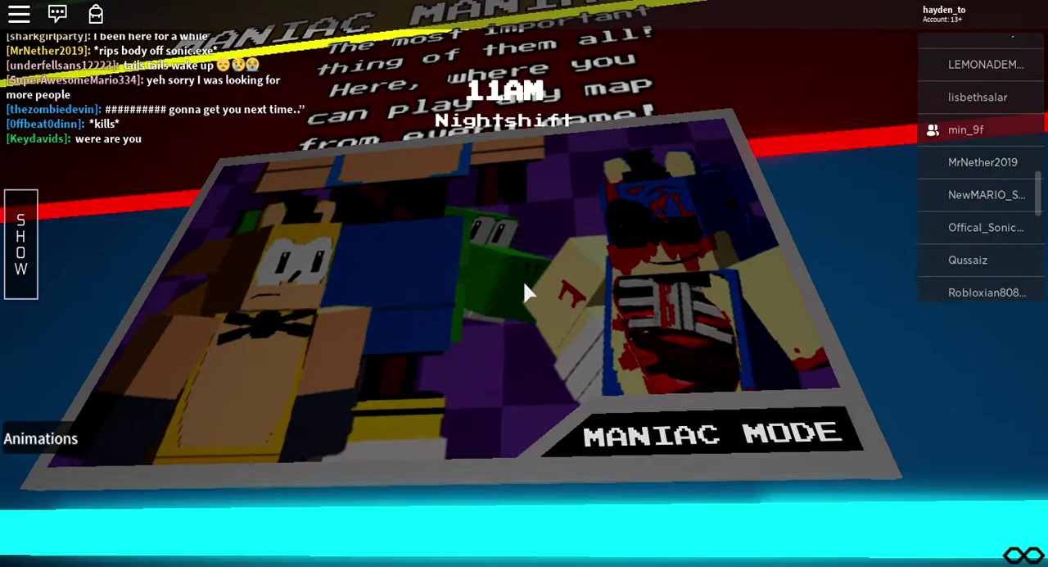
Step: Walk past the FNAS4 and WIP map posters to the audio and camera panel
left_click_drag(522, 279, 523, 280)
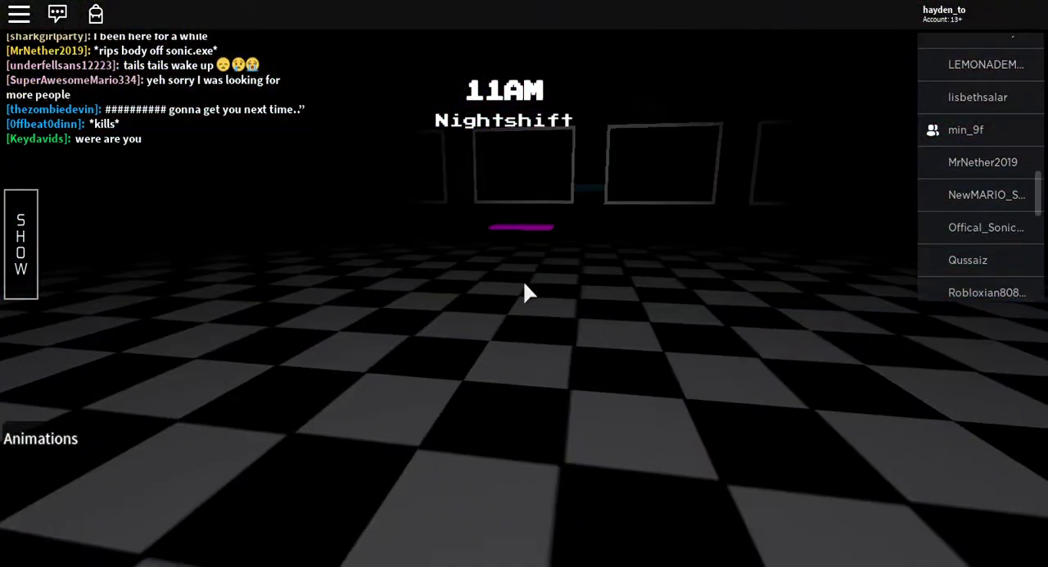
key("w")
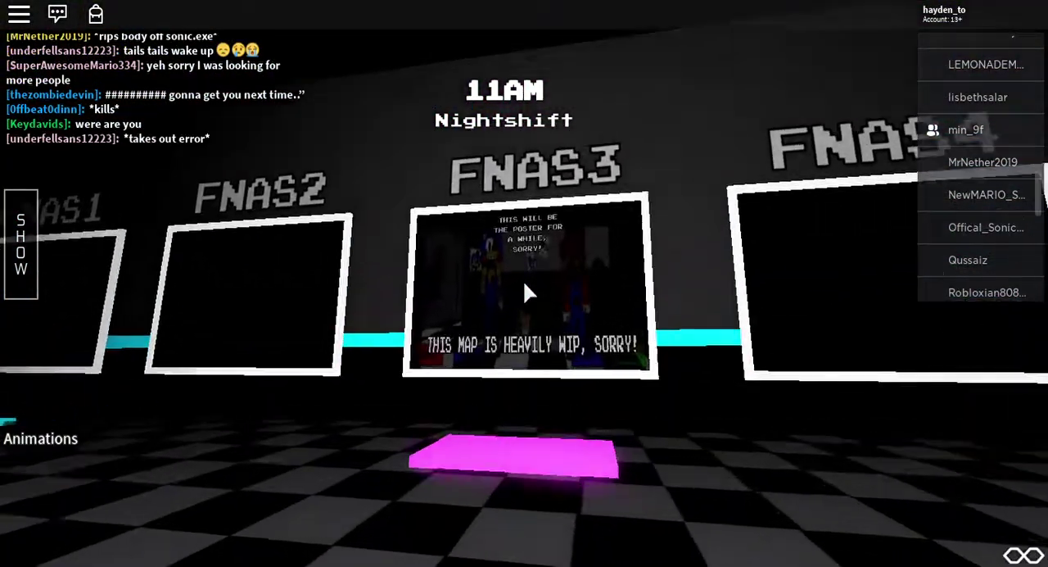
left_click_drag(523, 279, 529, 291)
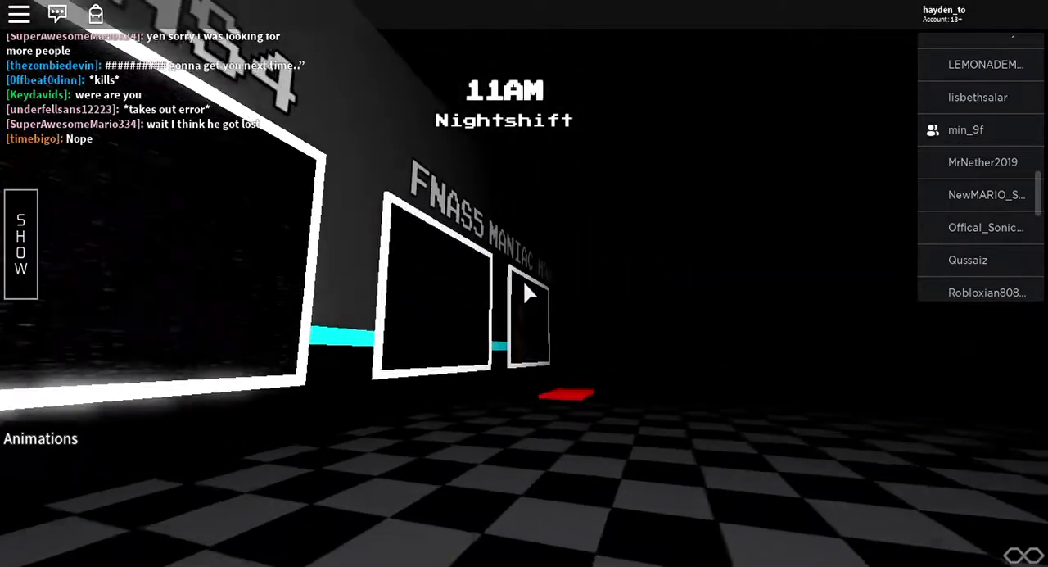
key("w")
left_click_drag(523, 279, 528, 291)
key("w")
key("w")
key("w")
key("w")
Step: Enter the checkered room and view the drawn crew poster from several angles
key("w")
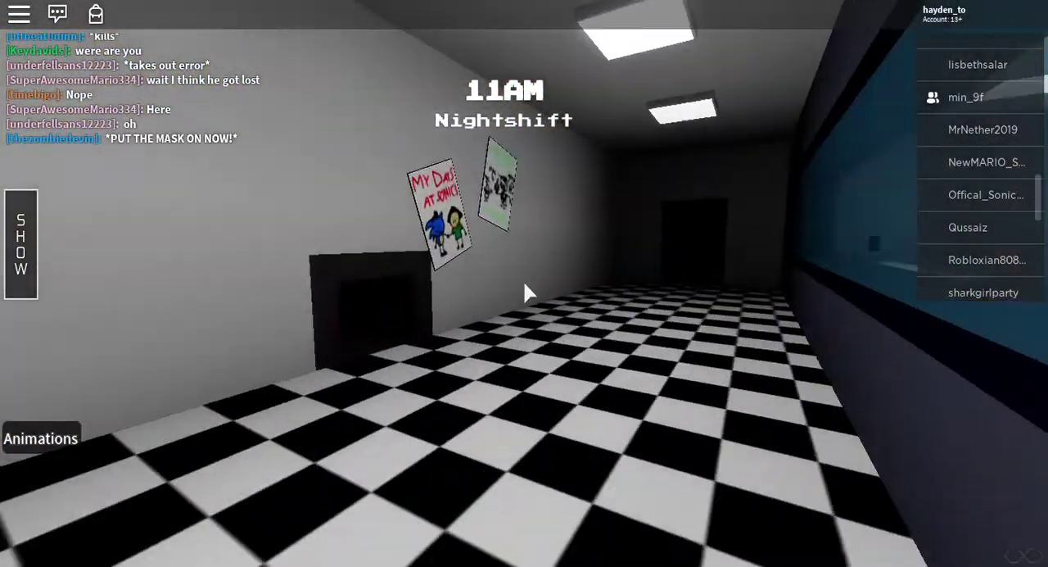
key("w")
mouse_move(528, 291)
left_mouse_down()
mouse_move(522, 279)
mouse_move(528, 292)
left_mouse_up()
key("w")
key("w")
key("w")
key("w")
key("w")
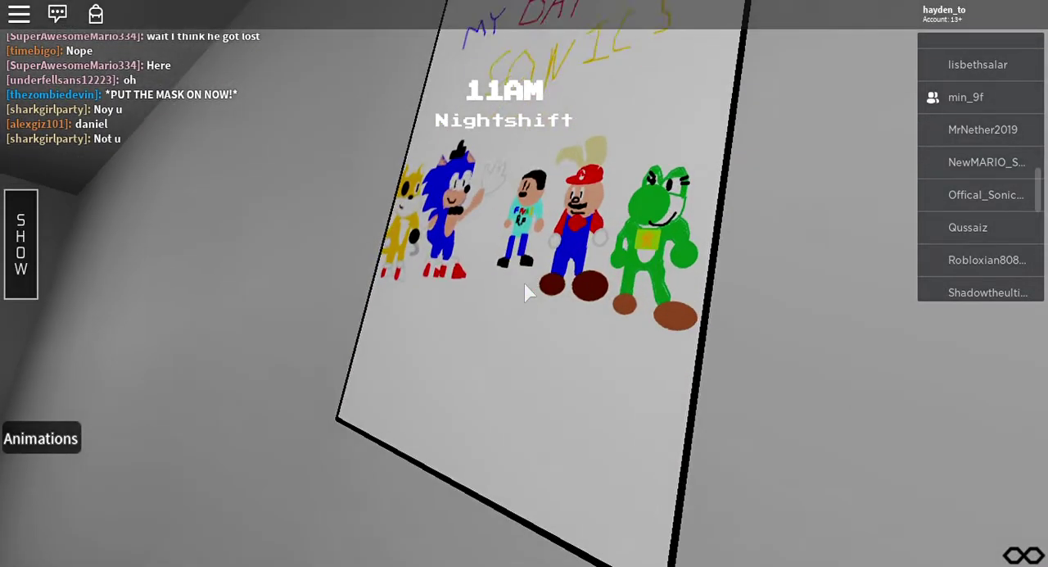
left_click_drag(527, 292, 526, 292)
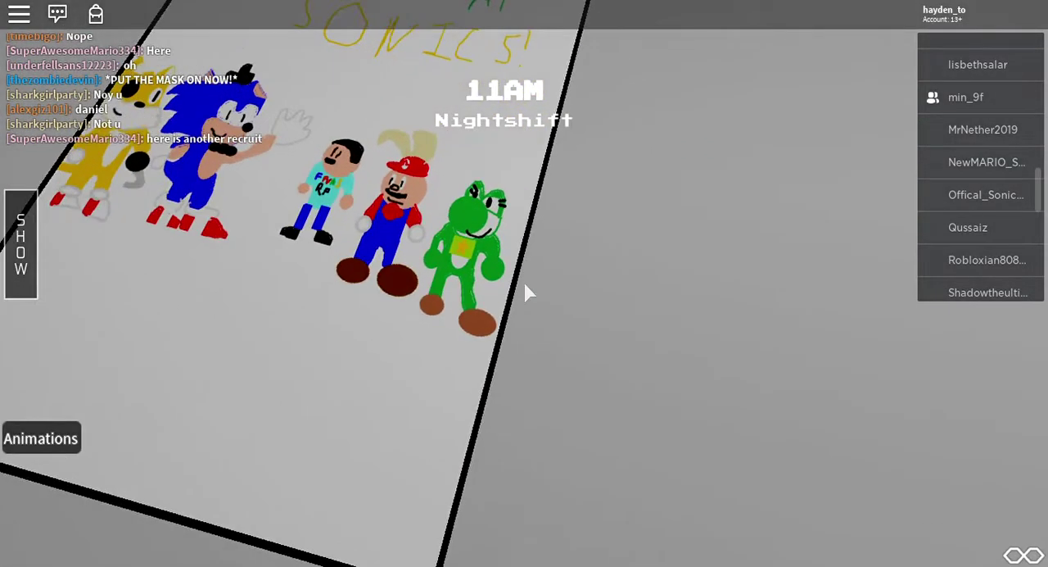
key("w")
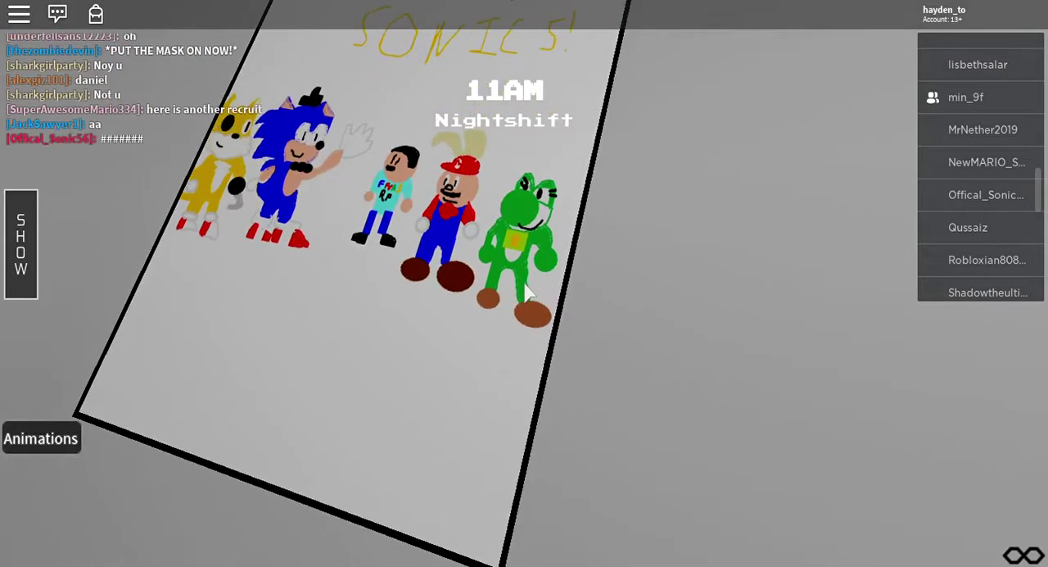
key("w")
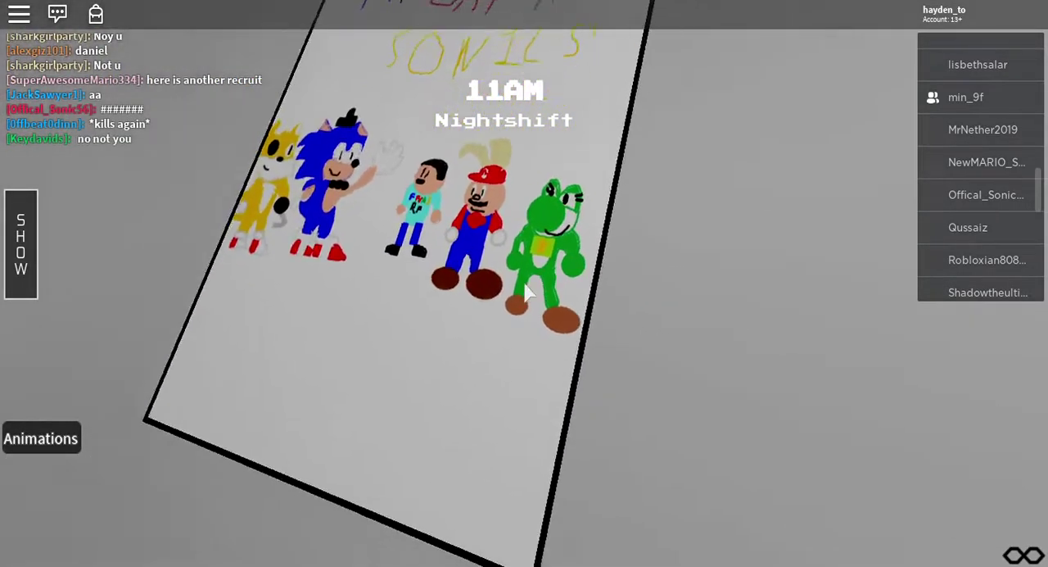
right_click(528, 292)
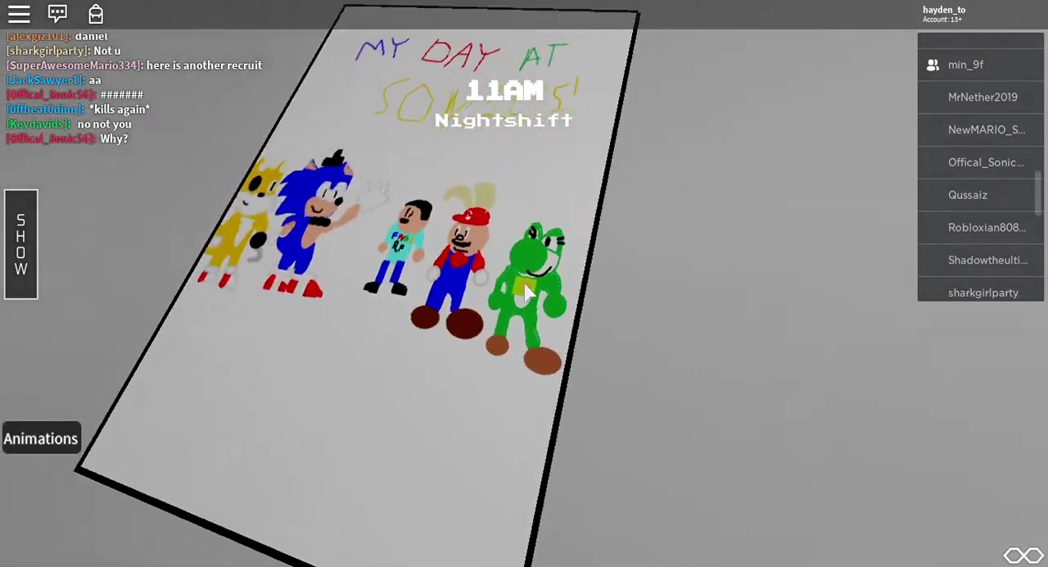
Step: Walk through the arcade room into the hallway toward the Sonic party poster
key("w")
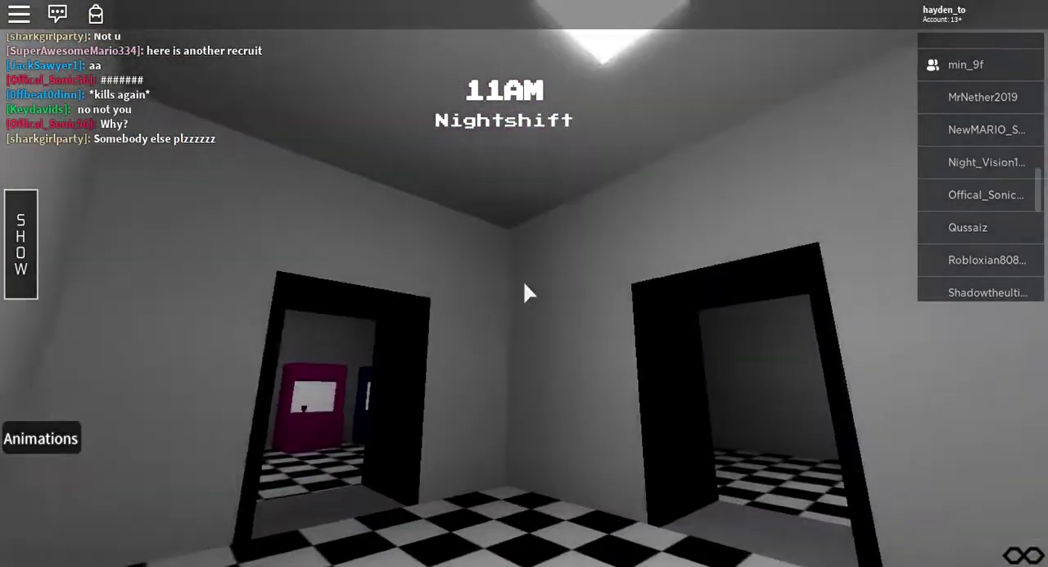
key("w")
left_click_drag(527, 293, 527, 292)
key("w")
key("w")
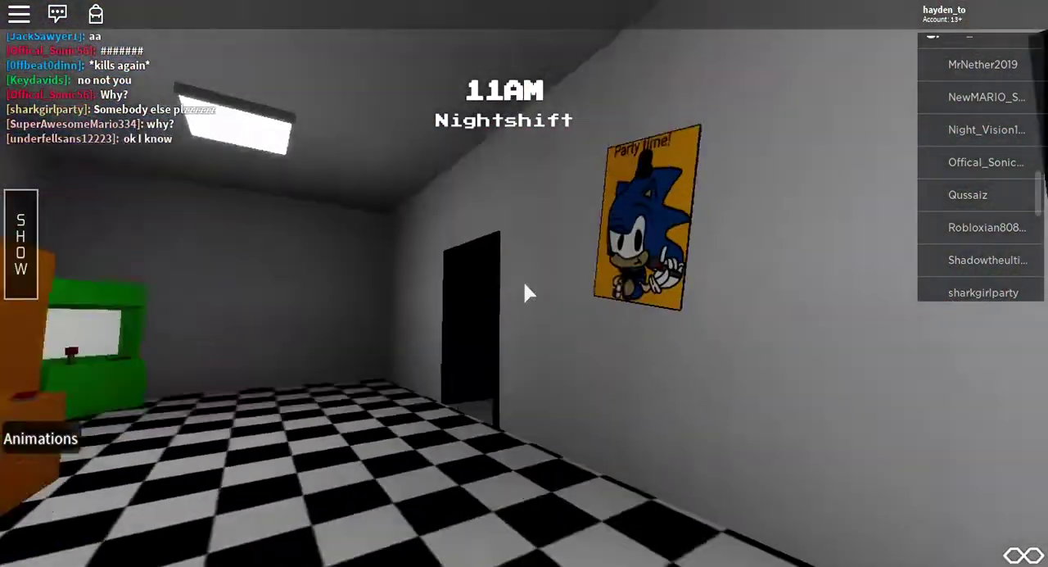
key("w")
left_click_drag(528, 293, 527, 292)
key("w")
key("w")
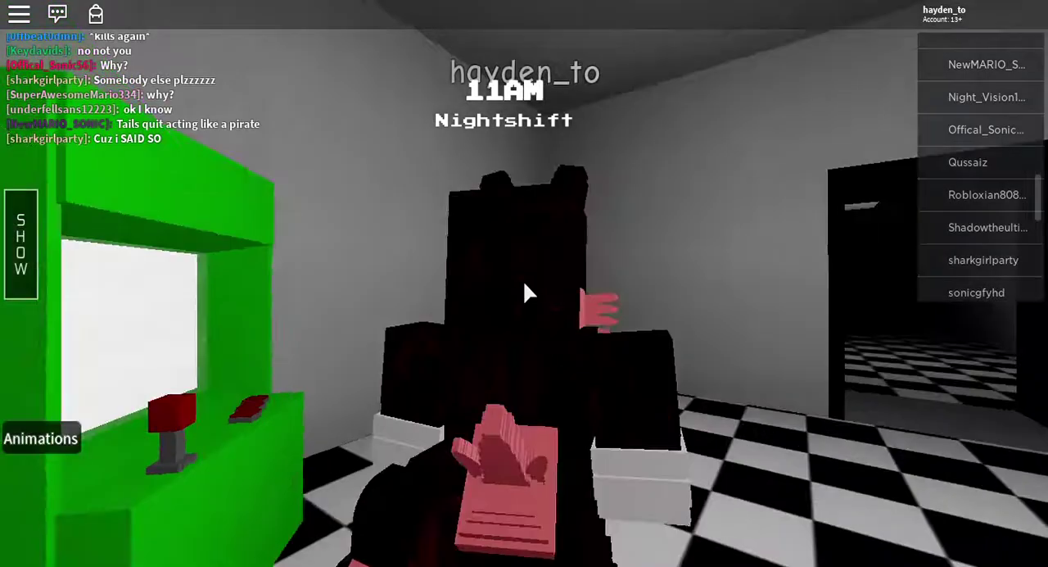
Step: Orbit the dark bunny avatar, toggle the roleplay panel hidden, then walk into the hallway
left_click_drag(527, 292, 527, 292)
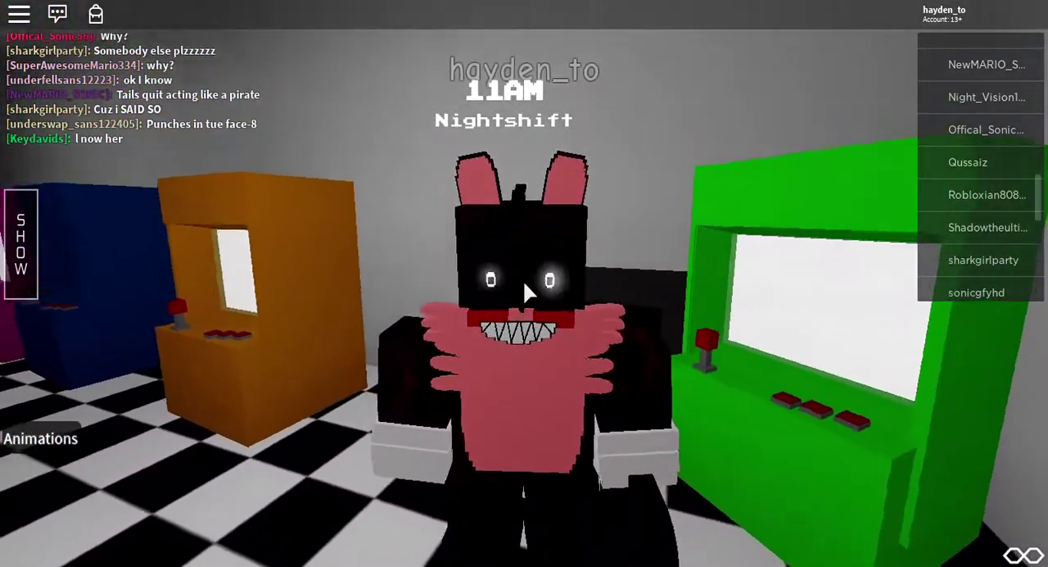
scroll(527, 292, "down", 3)
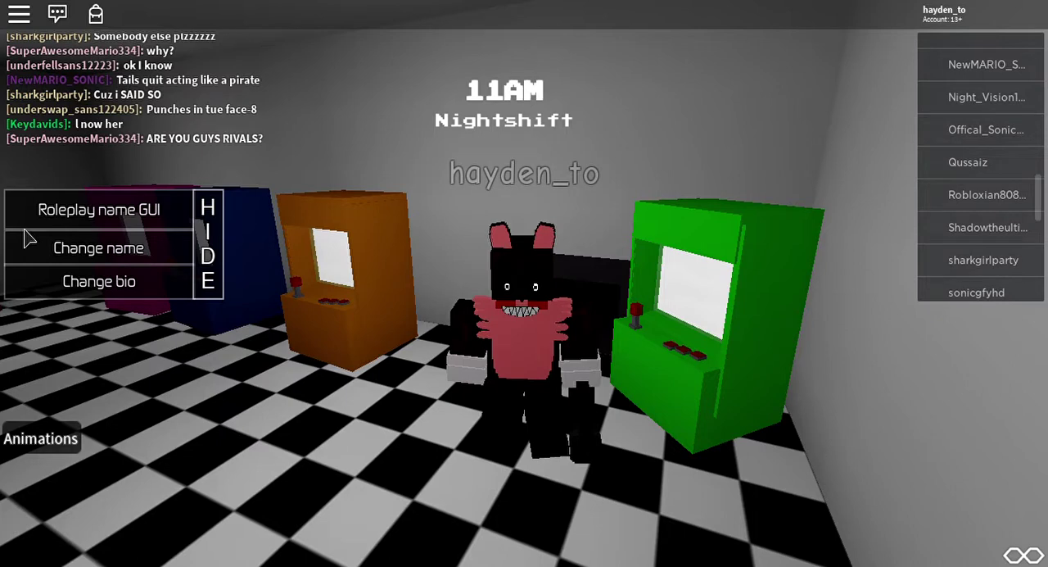
left_click(208, 245)
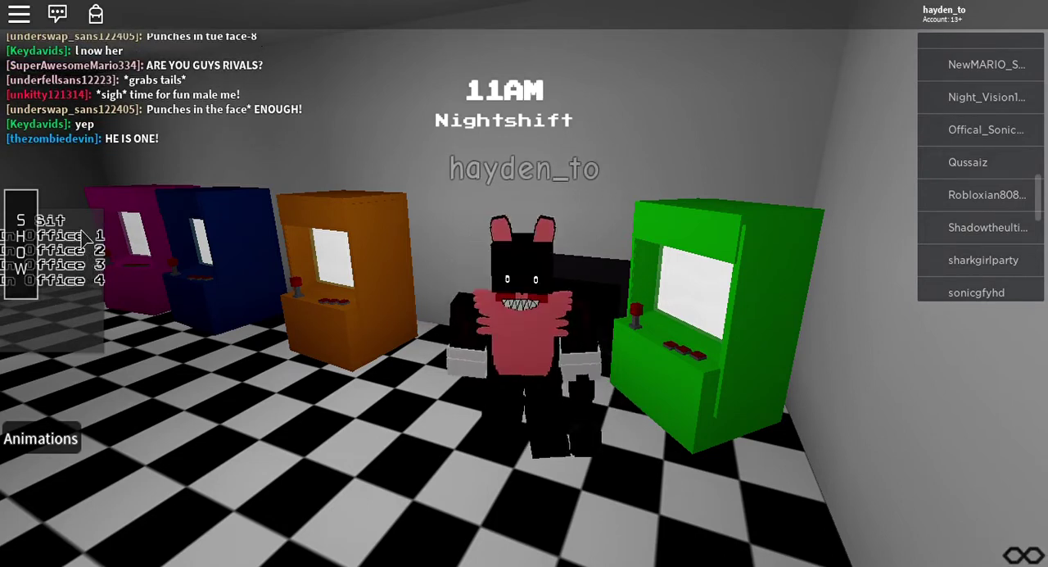
left_click(20, 236)
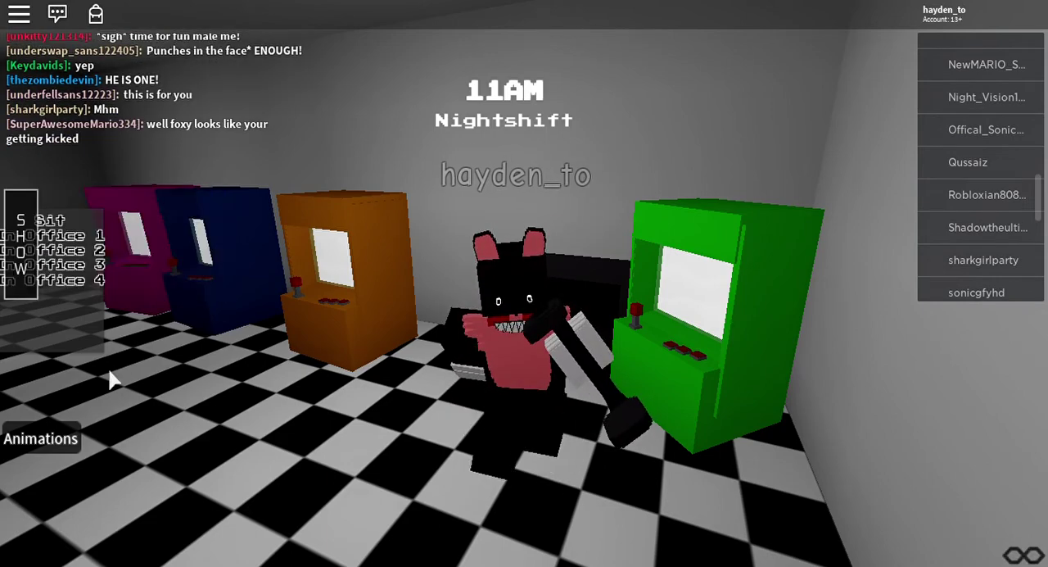
left_click(20, 244)
left_click_drag(100, 278, 525, 292)
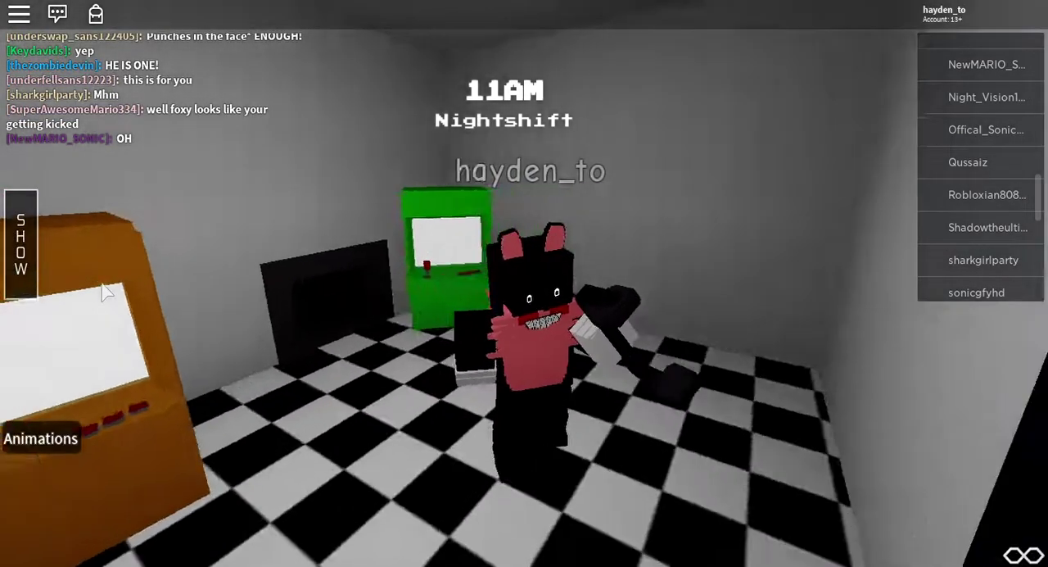
key("w")
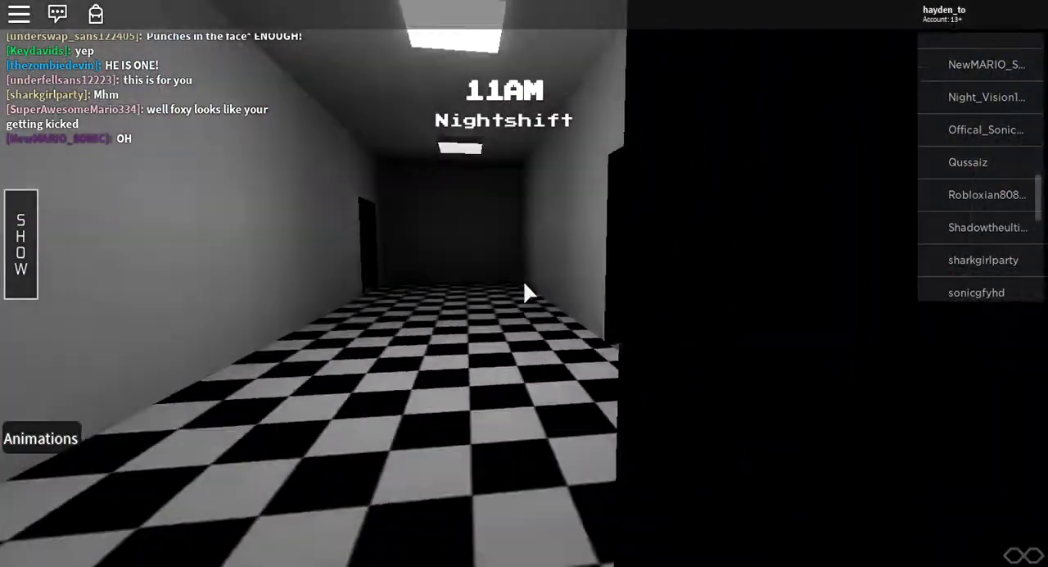
Step: Walk from the hallway into the room and circle closely around the Tails FUN! poster
key("w")
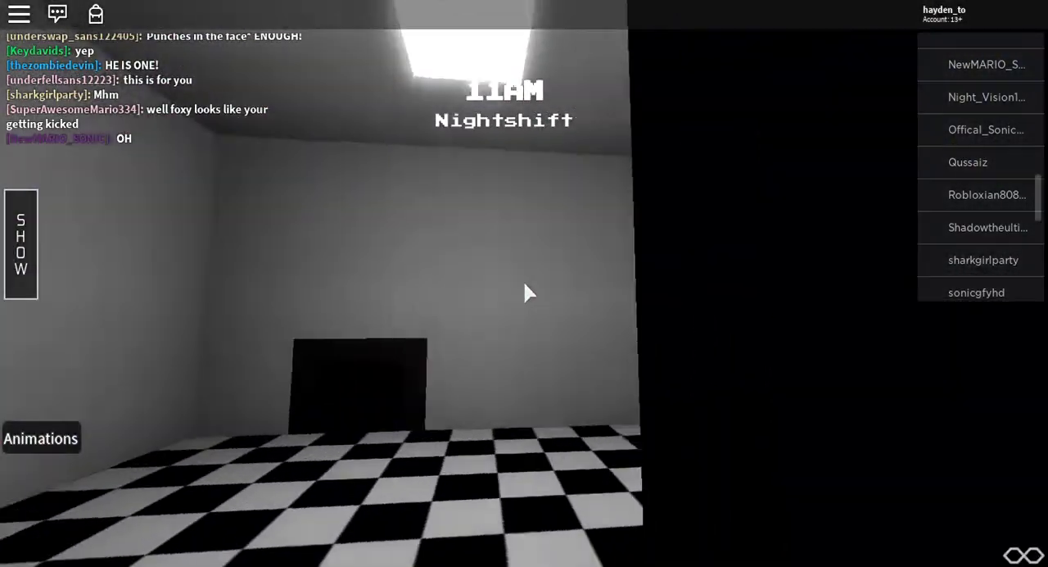
key("w")
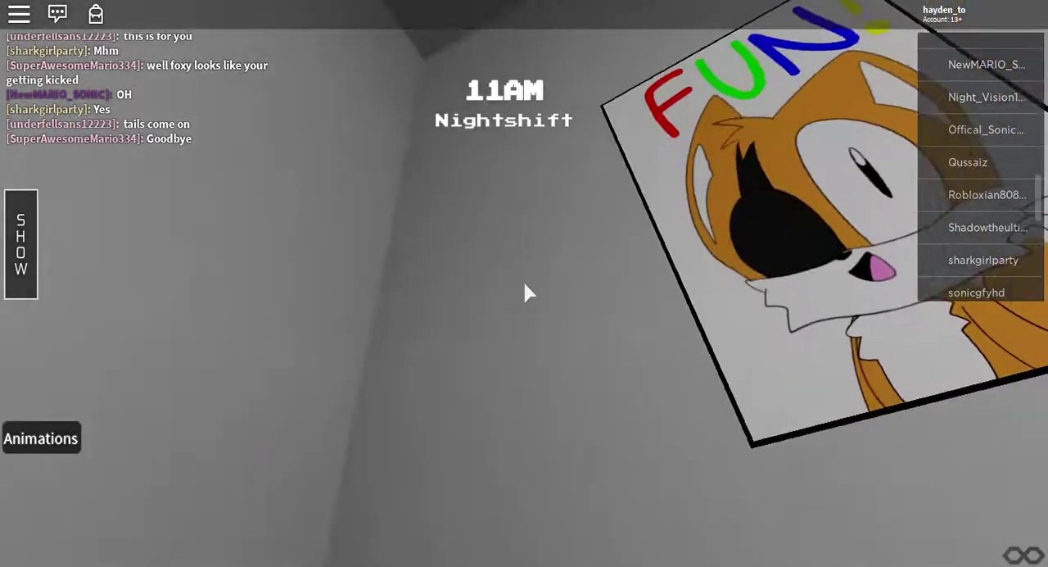
key("w")
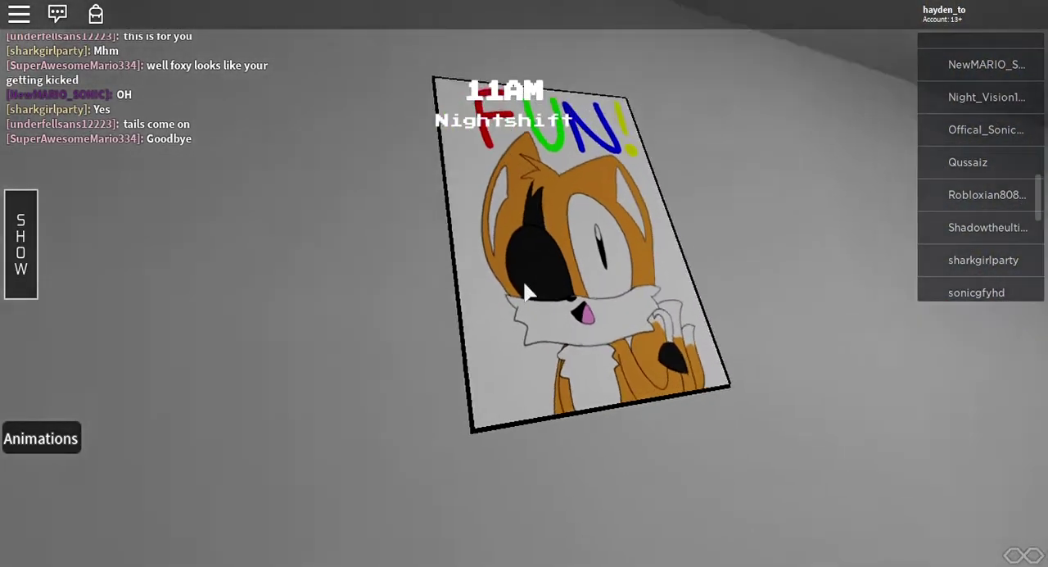
key("w")
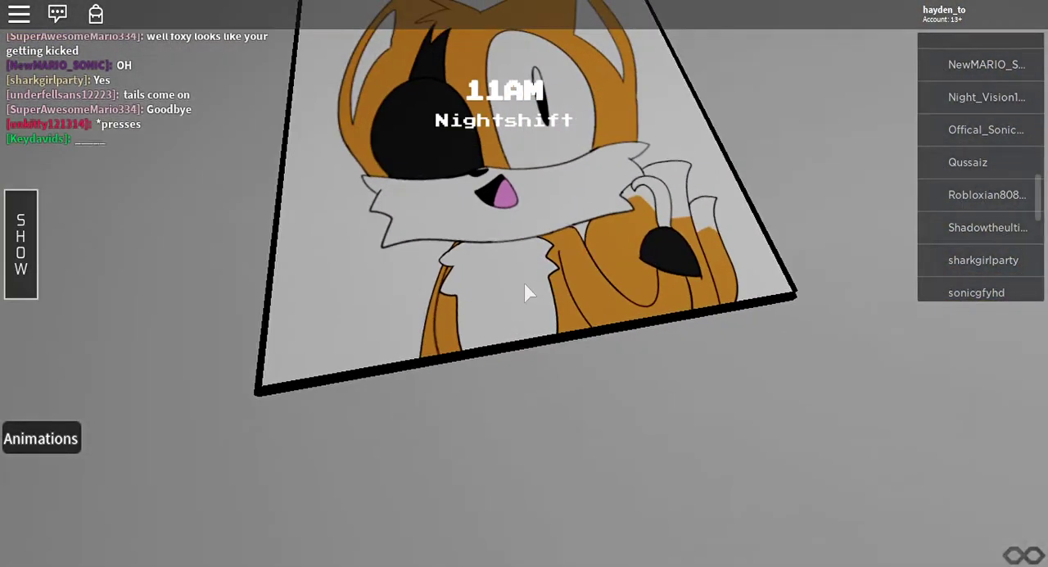
key("w")
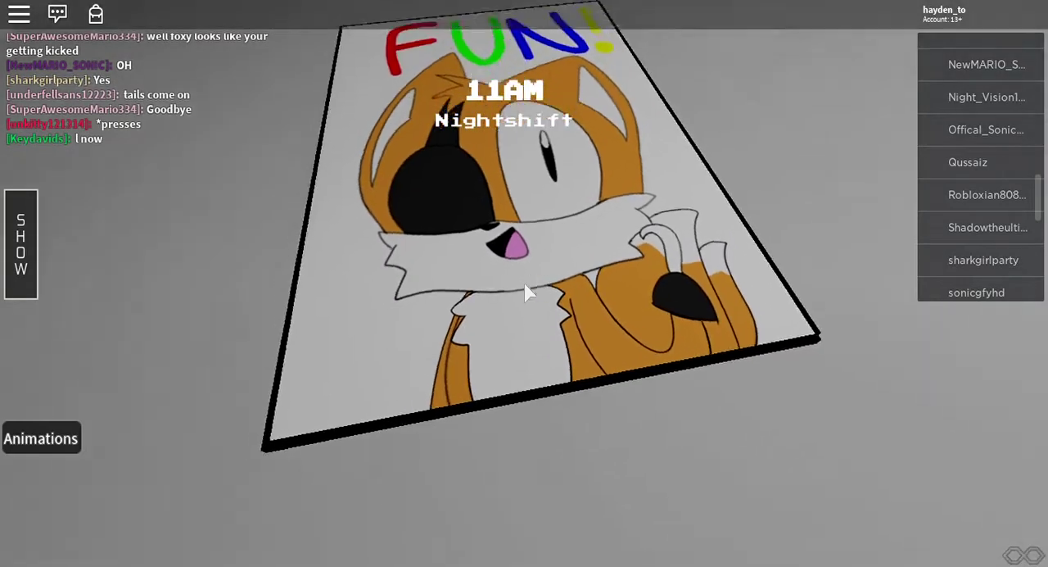
key("w")
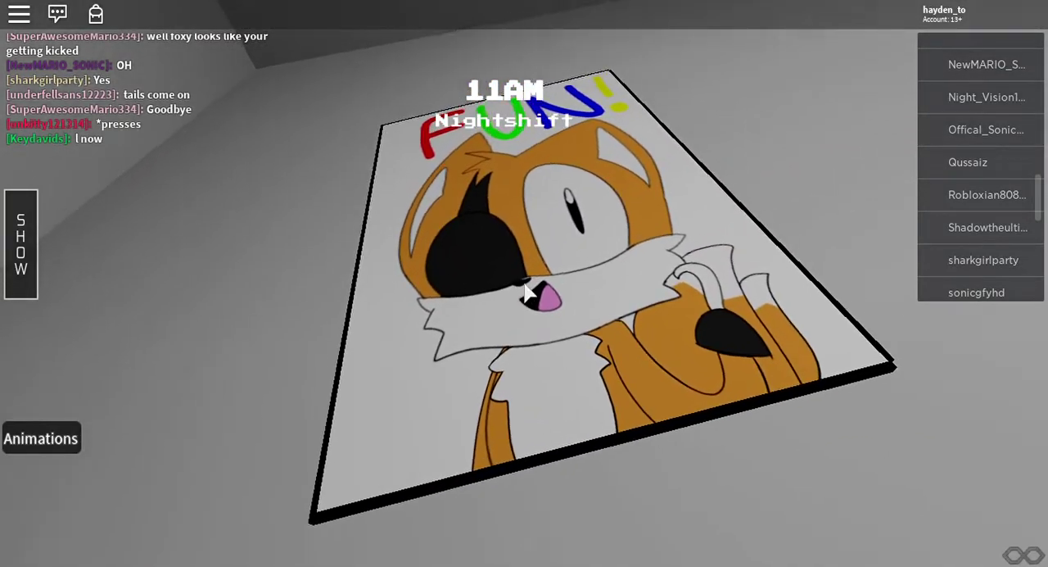
key("w")
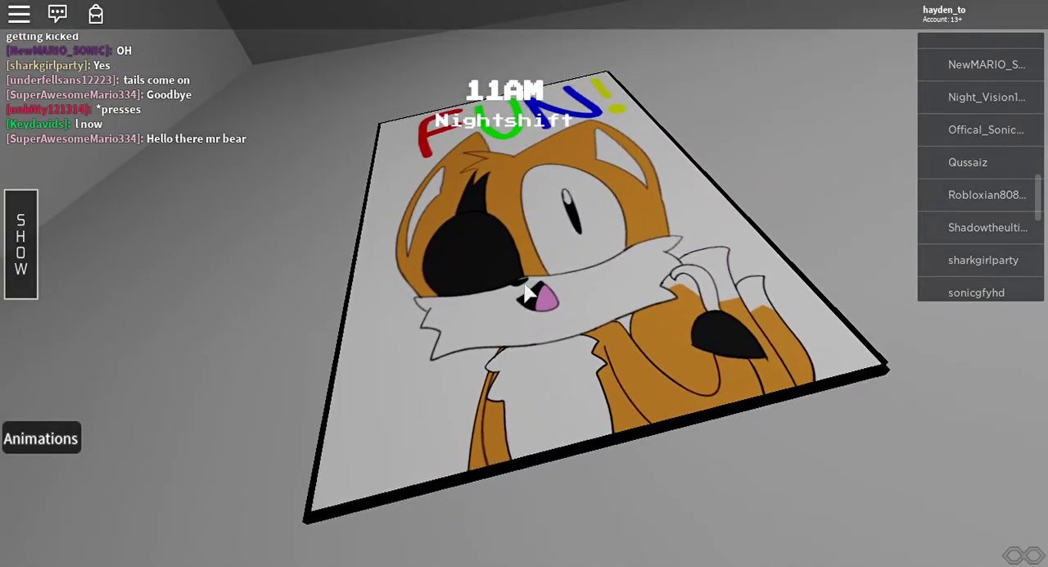
key("w")
left_click(524, 290)
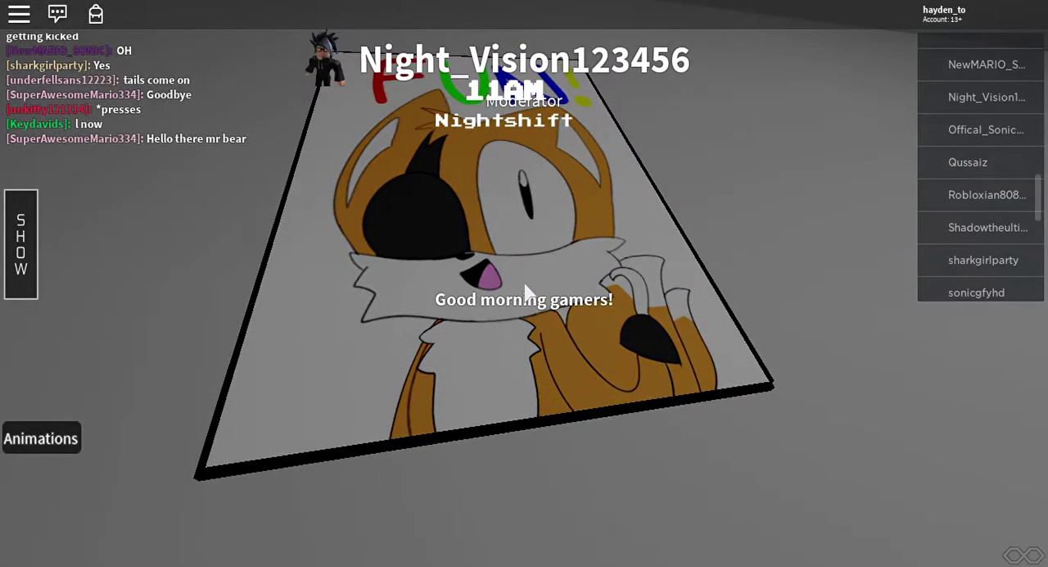
Step: Send 'hi' in chat, then type and correct a message about making a YouTube video
right_click(528, 291)
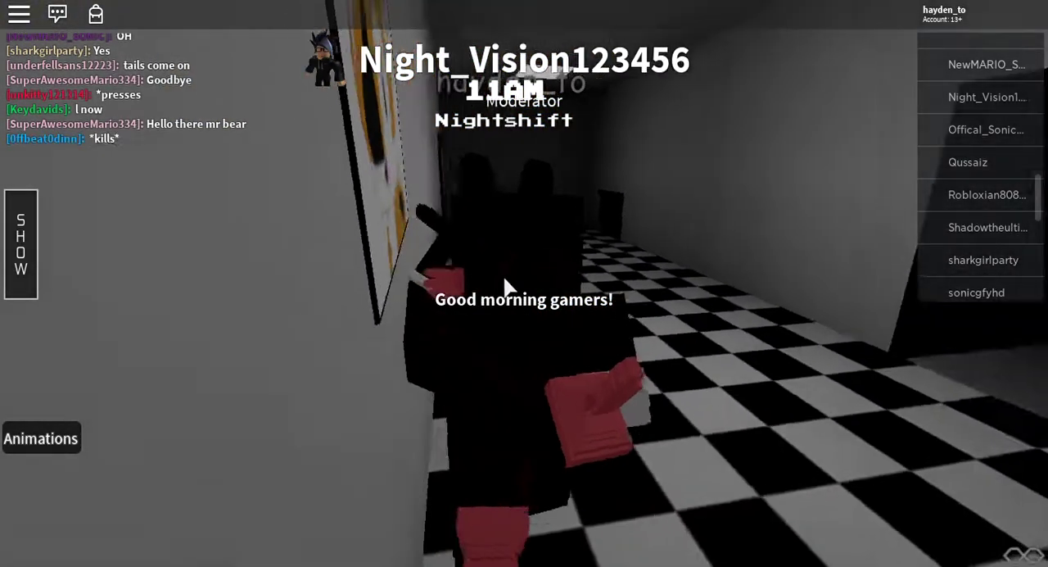
left_click(187, 175)
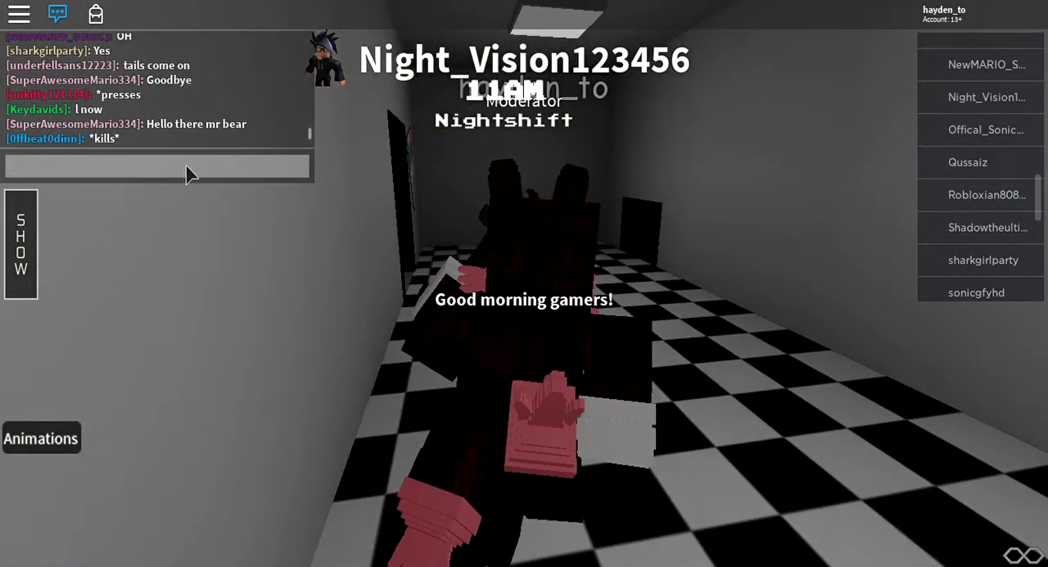
type("hi")
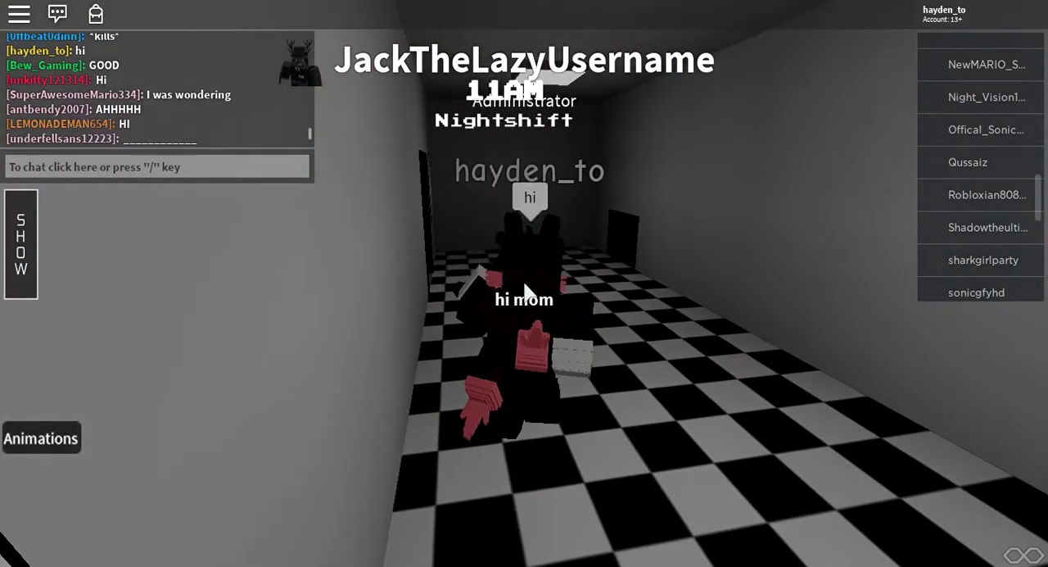
left_click(241, 167)
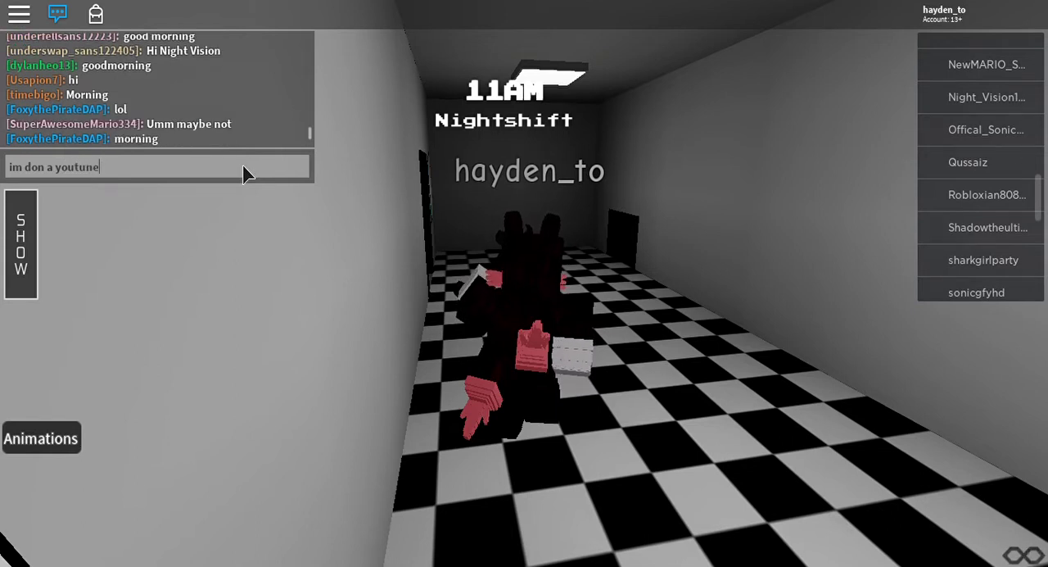
key("BackSpace")
key("BackSpace")
type("be")
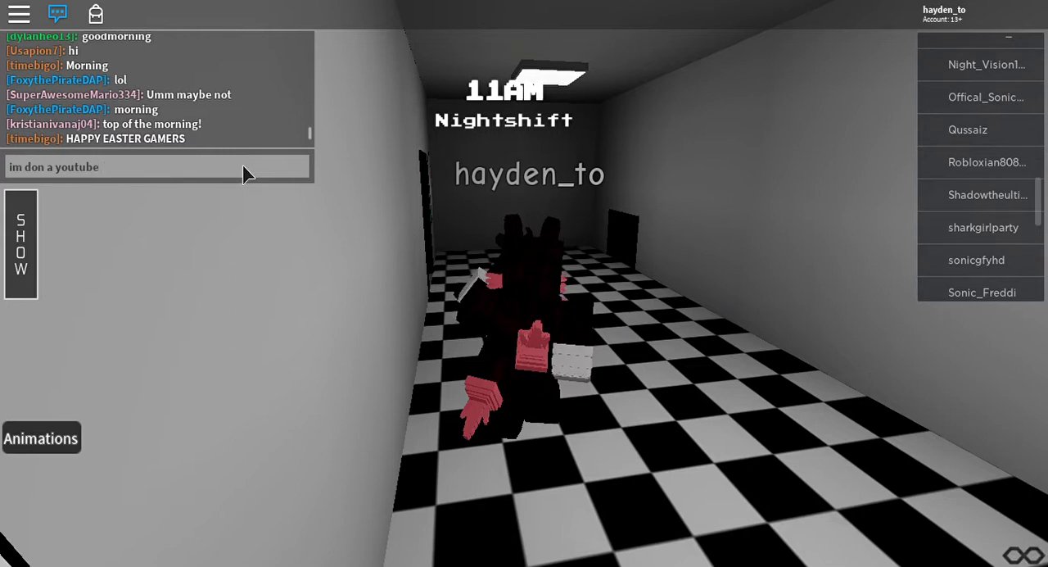
type(" vis")
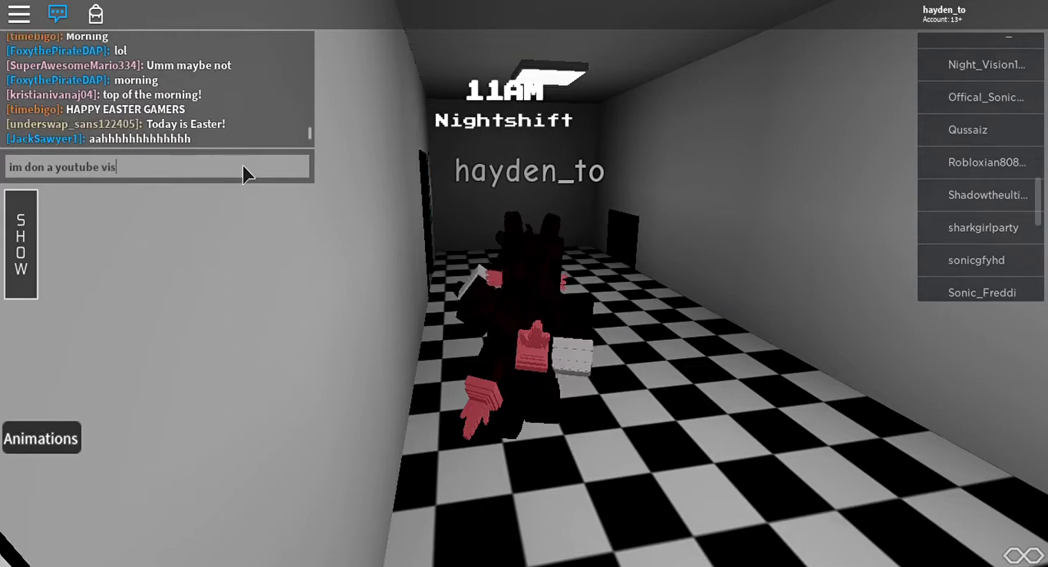
key("BackSpace")
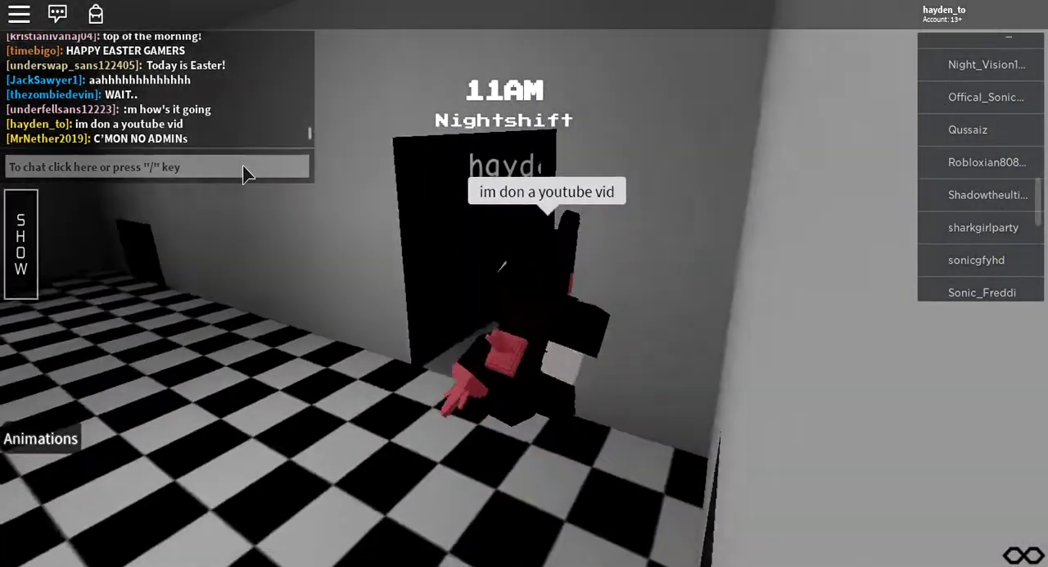
Step: Walk through the Sonic party room past the table into the next checkered room
left_click_drag(248, 174, 528, 293)
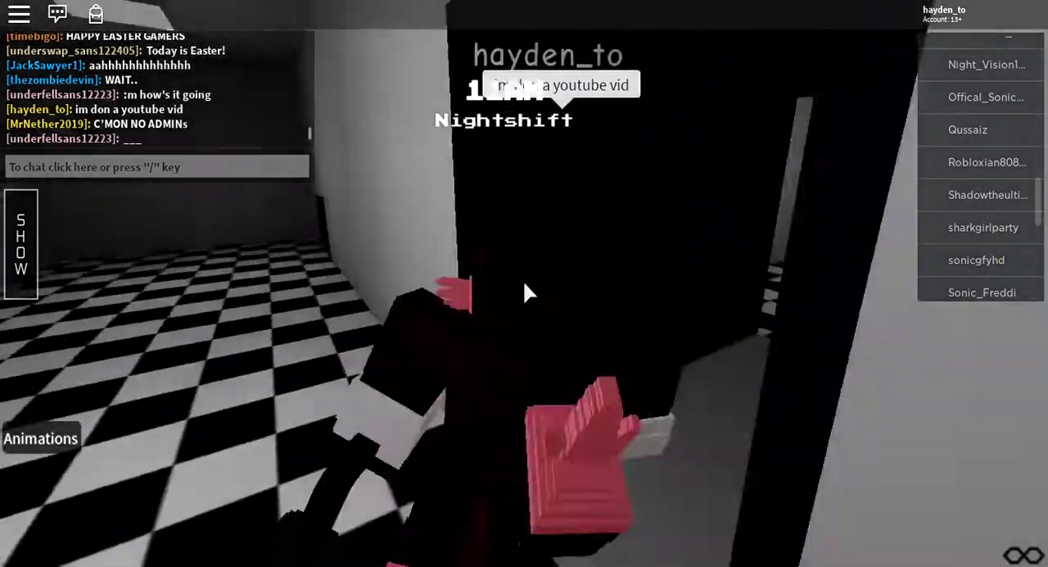
key("w")
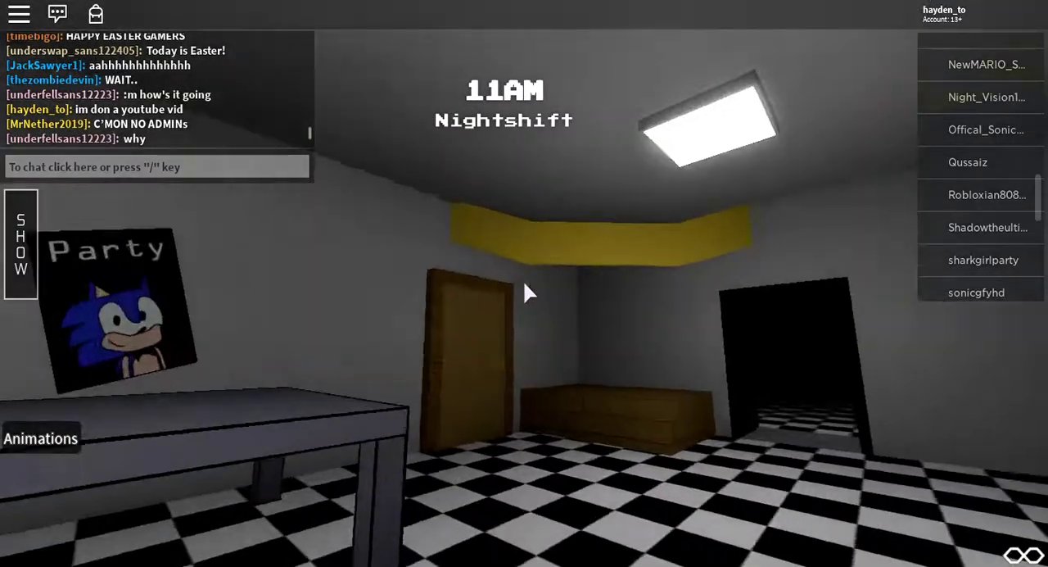
key("w")
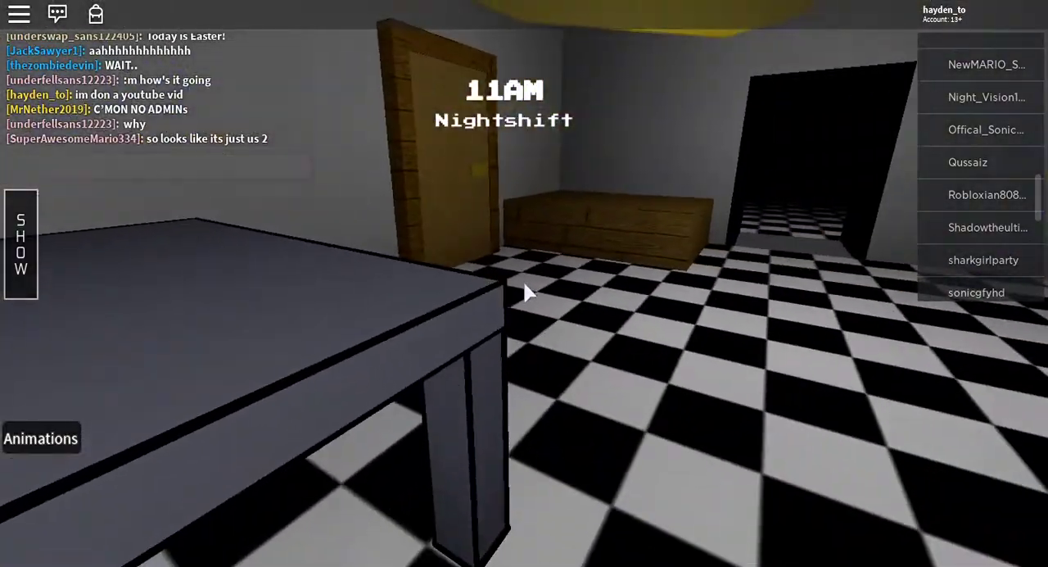
key("w")
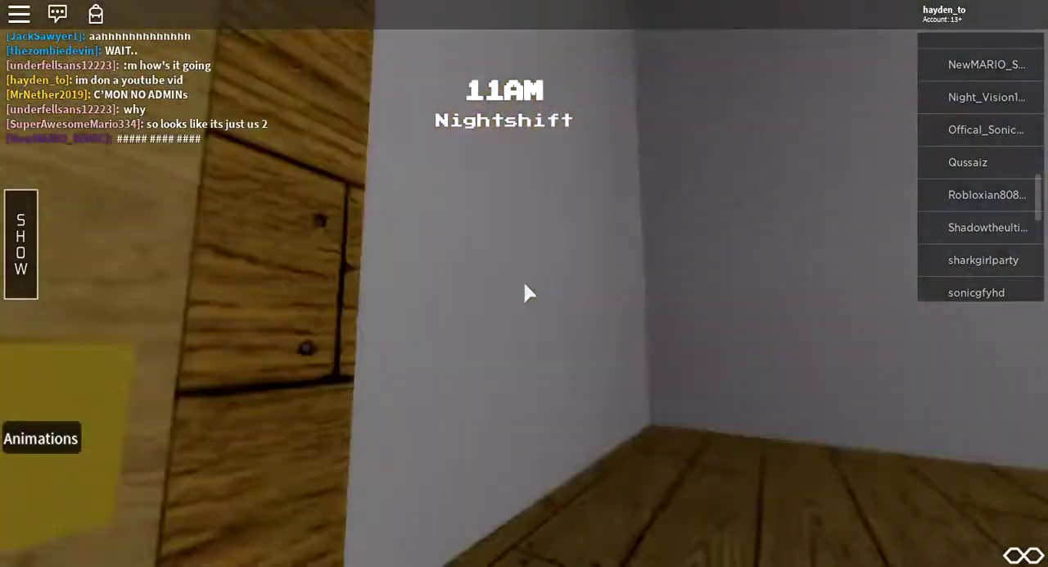
key("w")
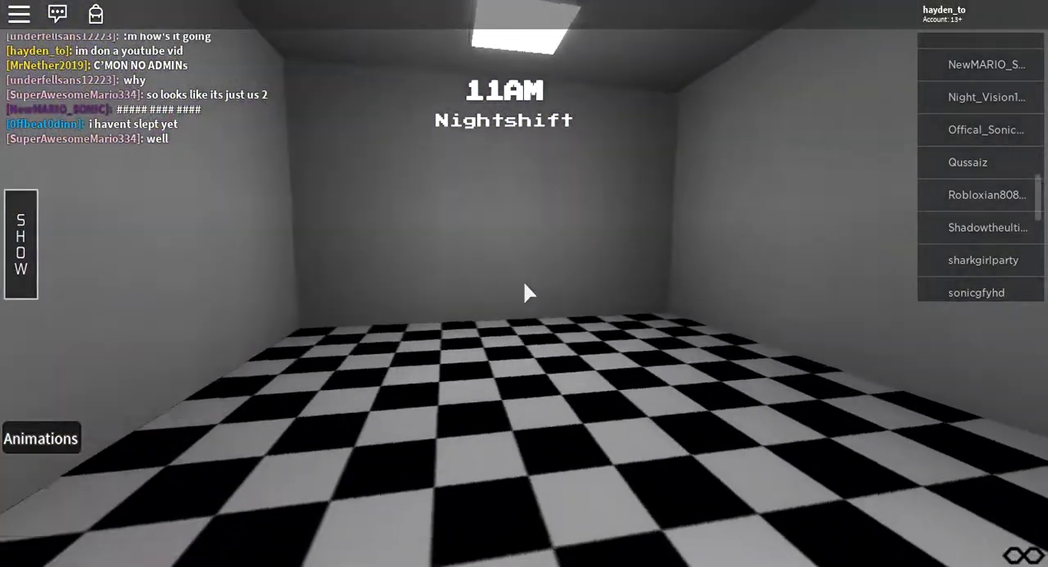
Step: Walk up to the 'Don't wander around!' Sonic poster in the wall corner and view it closely
key("w")
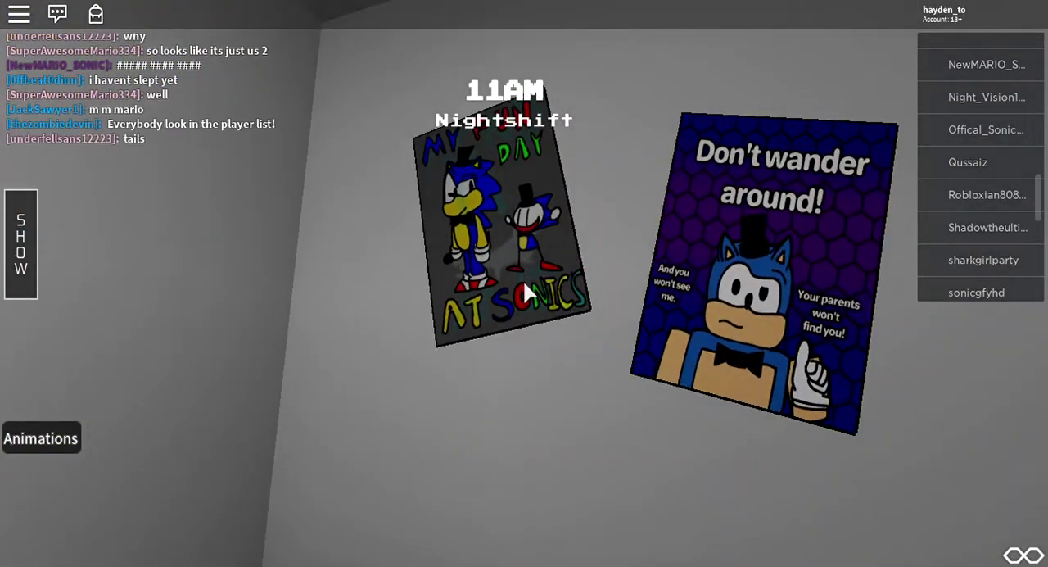
key("w")
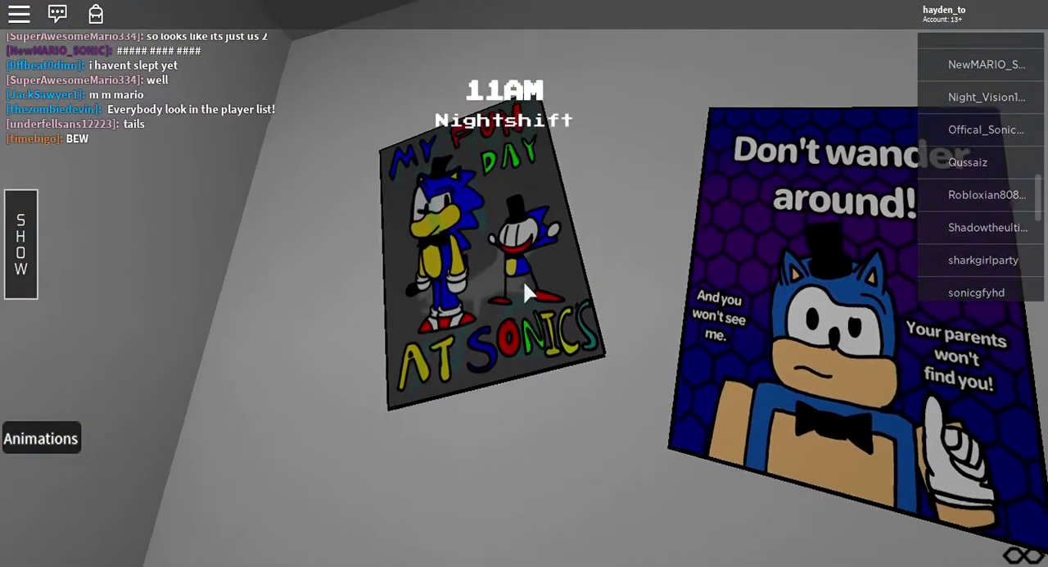
key("w")
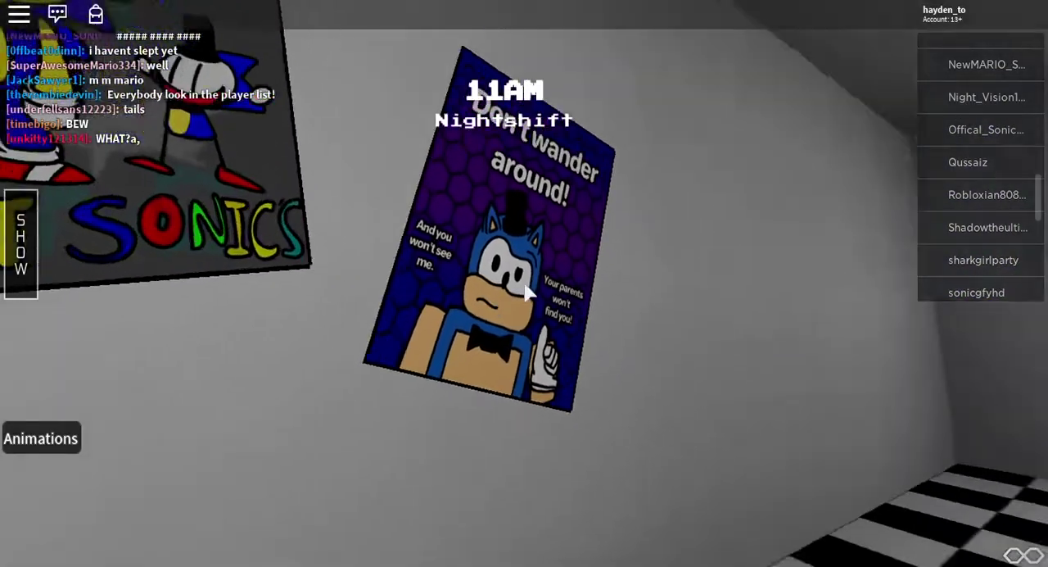
key("w")
key("w")
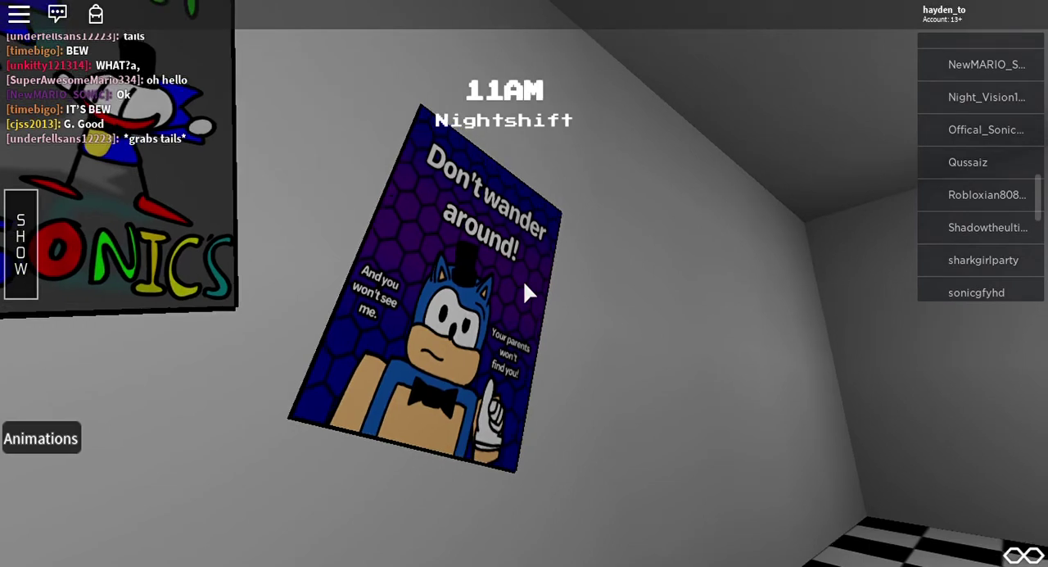
key("w")
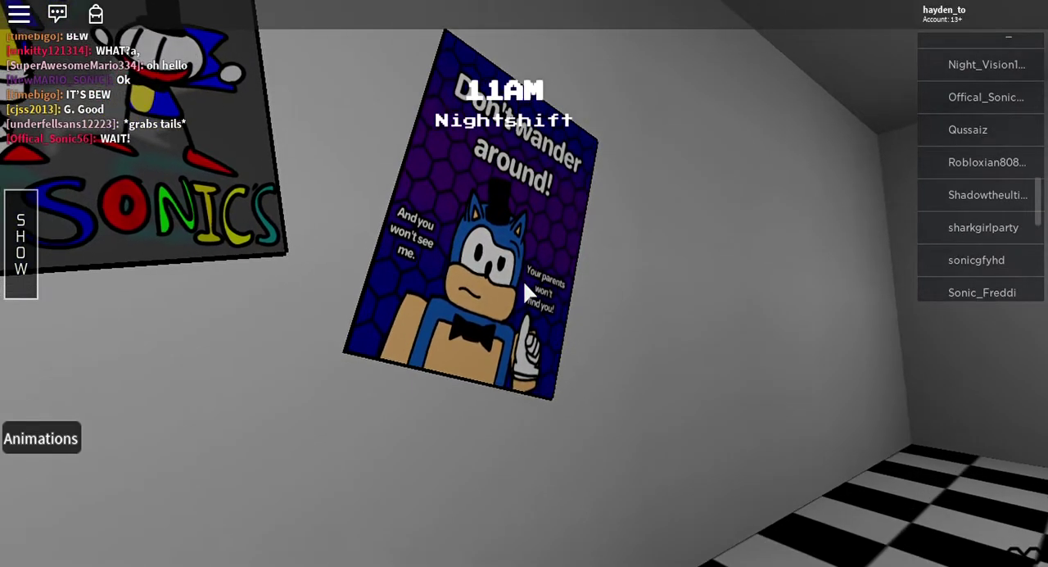
key("w")
key("w")
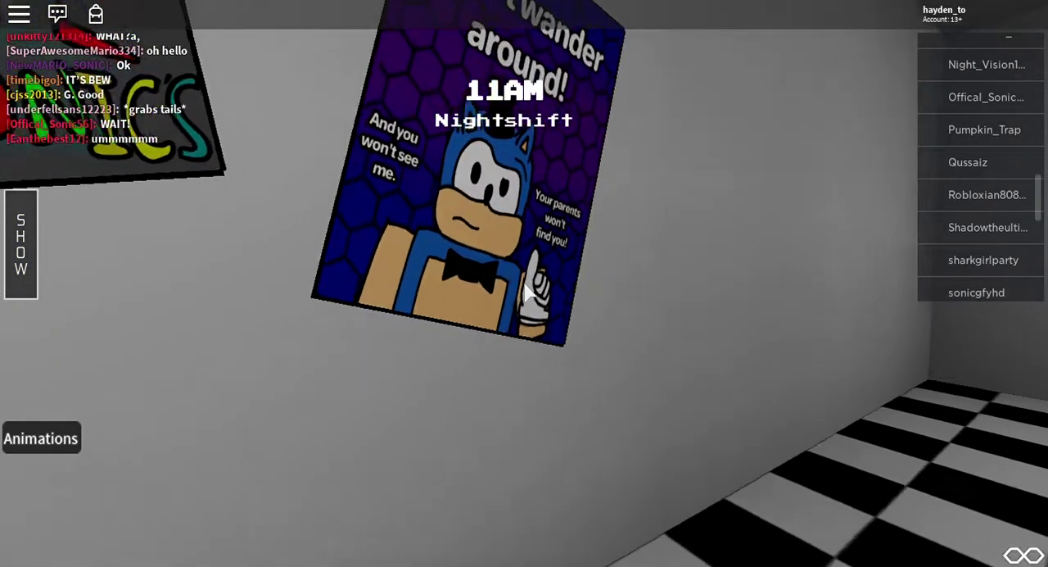
key("s")
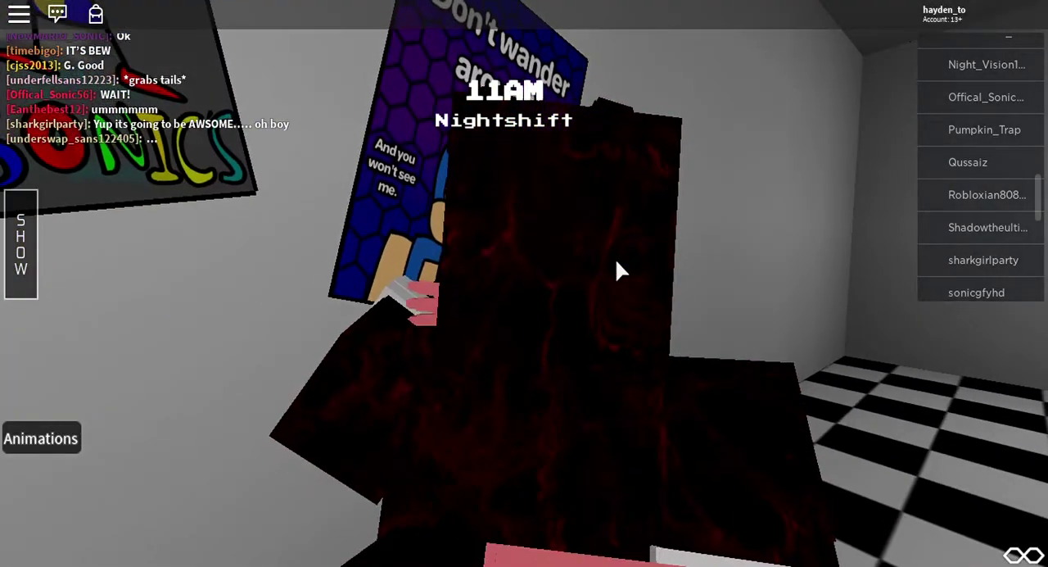
key("w")
key("w")
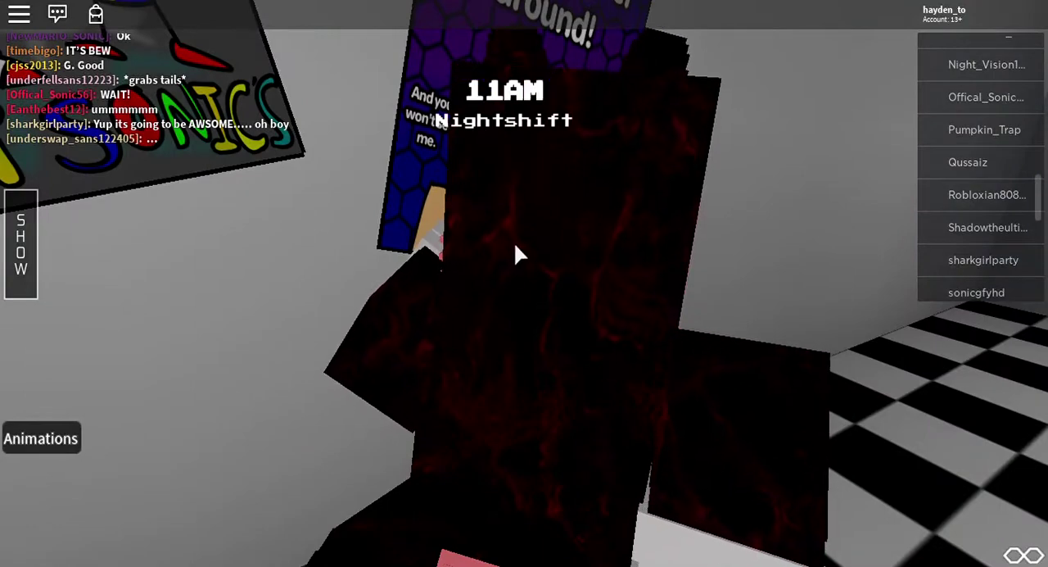
scroll(602, 210, "down", 3)
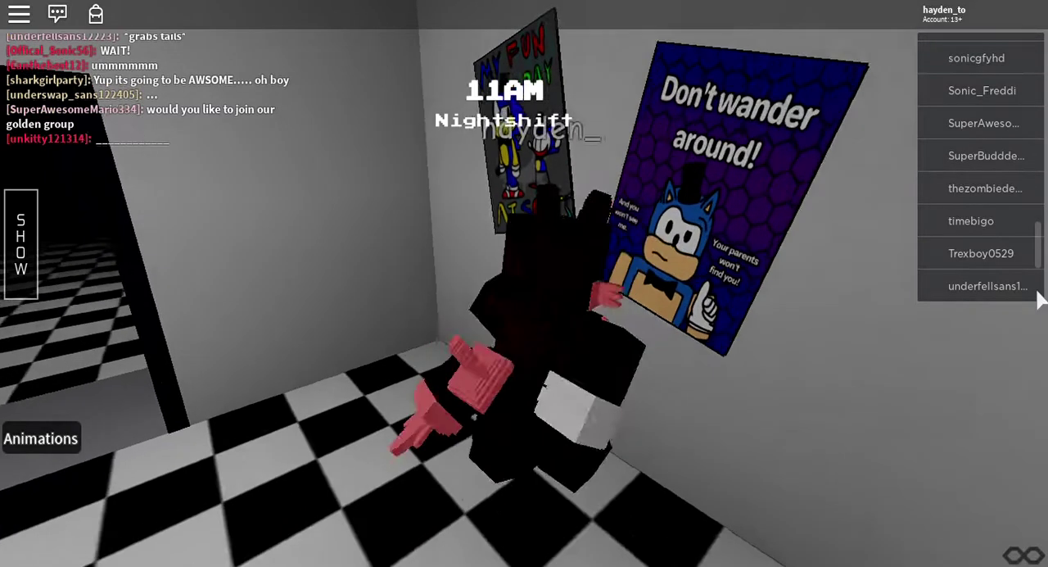
Step: Turn away from the poster corner and walk across the checkered room toward the dark doorway
left_click_drag(602, 246, 1040, 299)
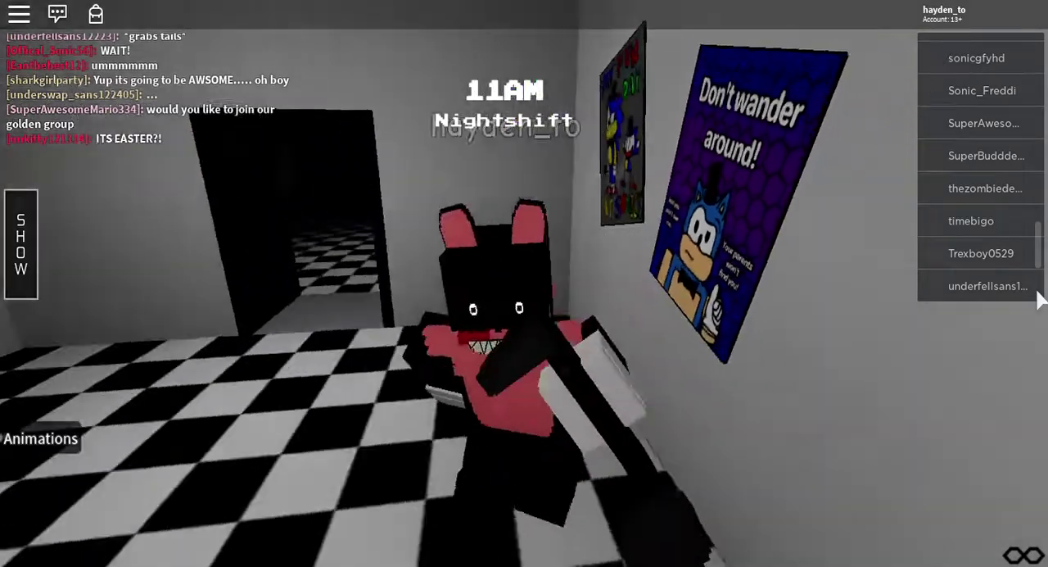
scroll(524, 287, "up", 5)
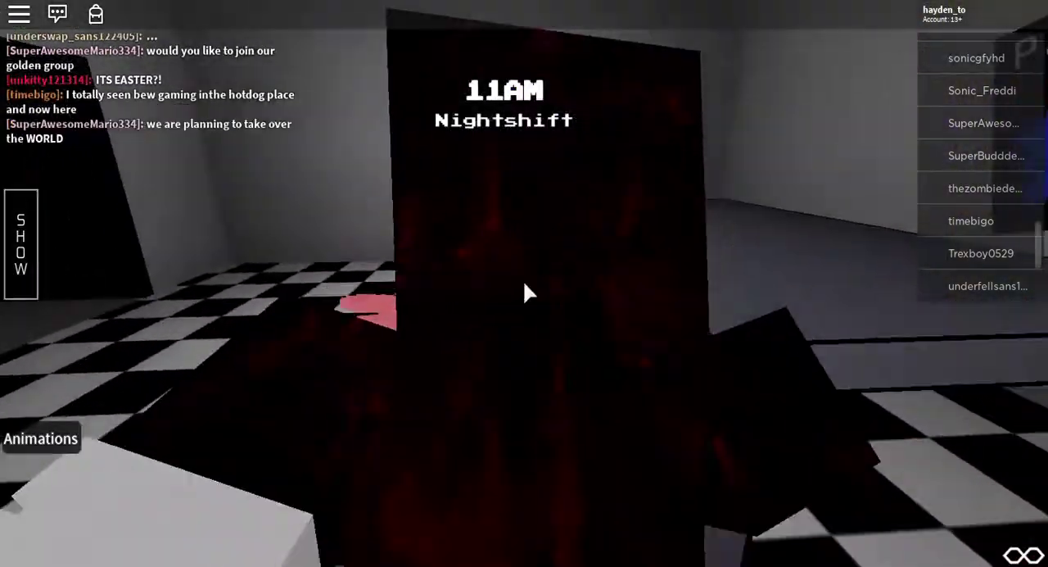
key("w")
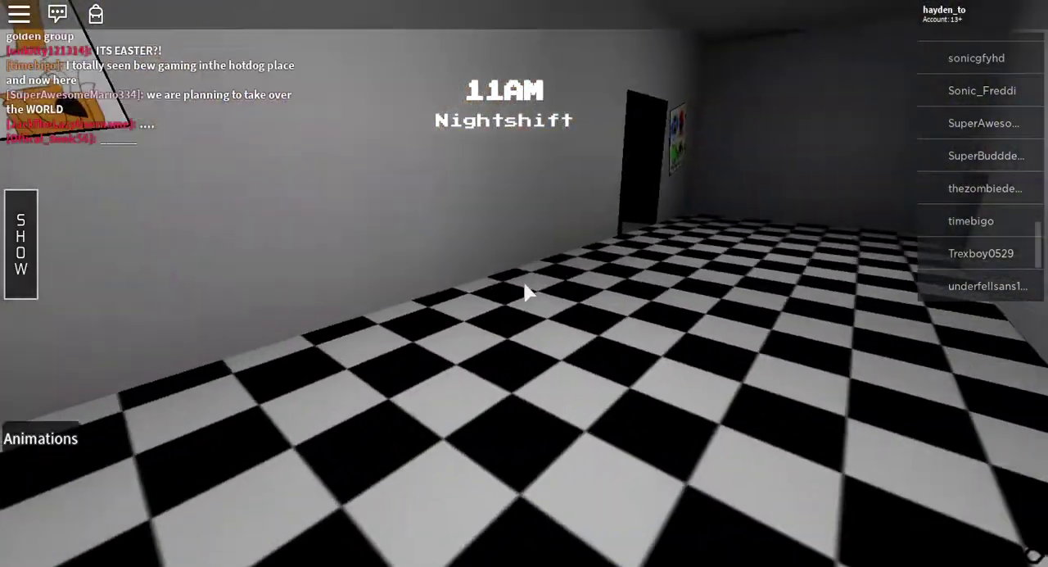
key("w")
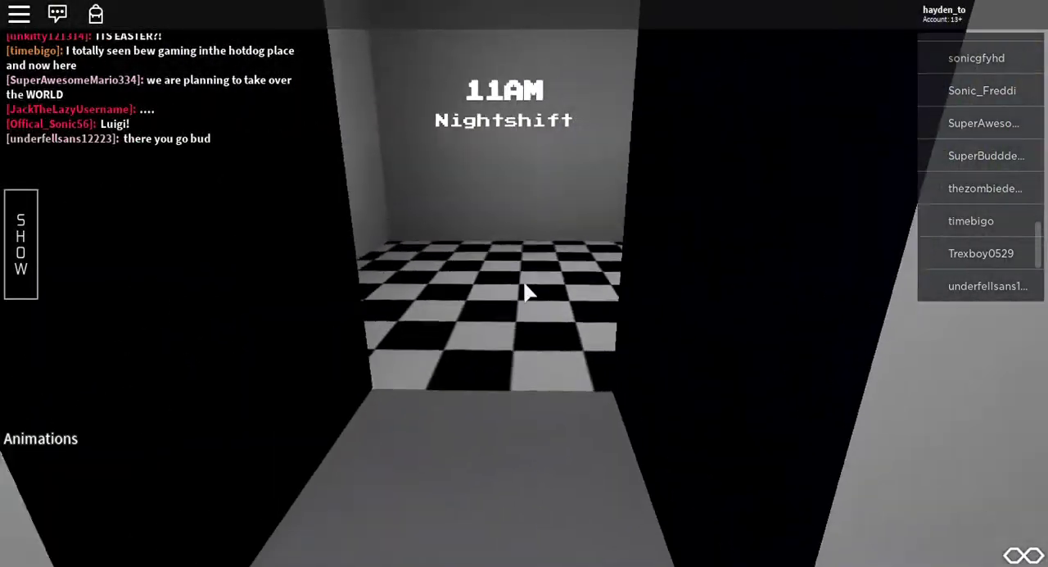
Step: Walk up to the hand-drawn Sonic, Mario, Yoshi and Tails poster and look it over
key("w")
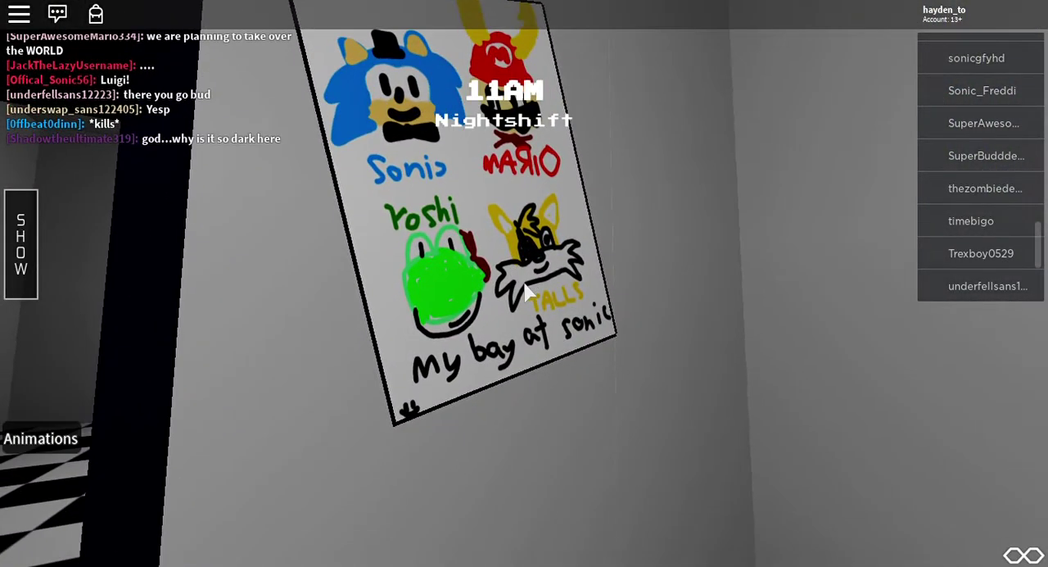
key("w")
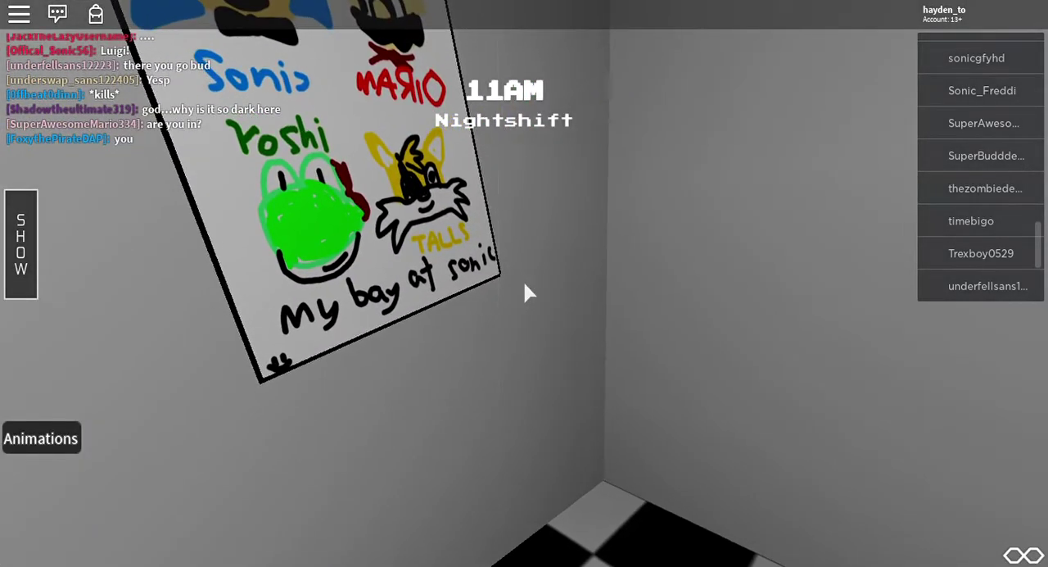
key("w")
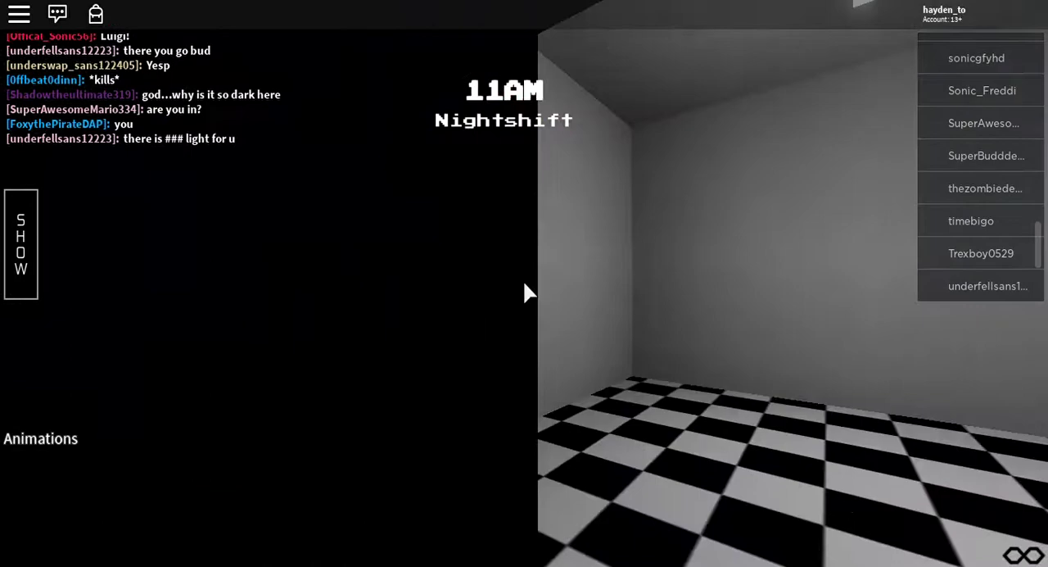
Step: Walk through the connecting checkered rooms to the doorway onto the long hallway
key("w")
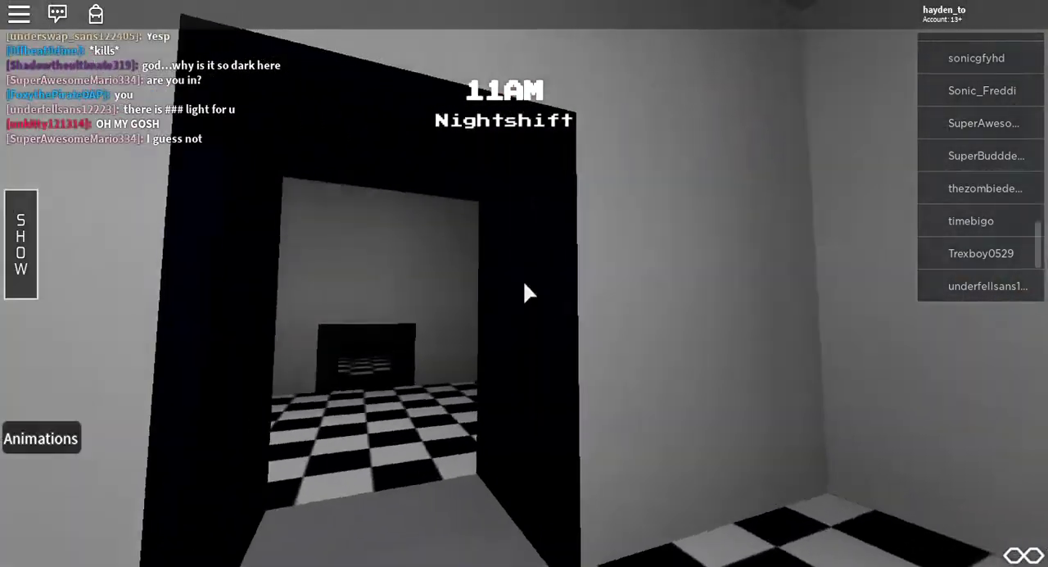
key("w")
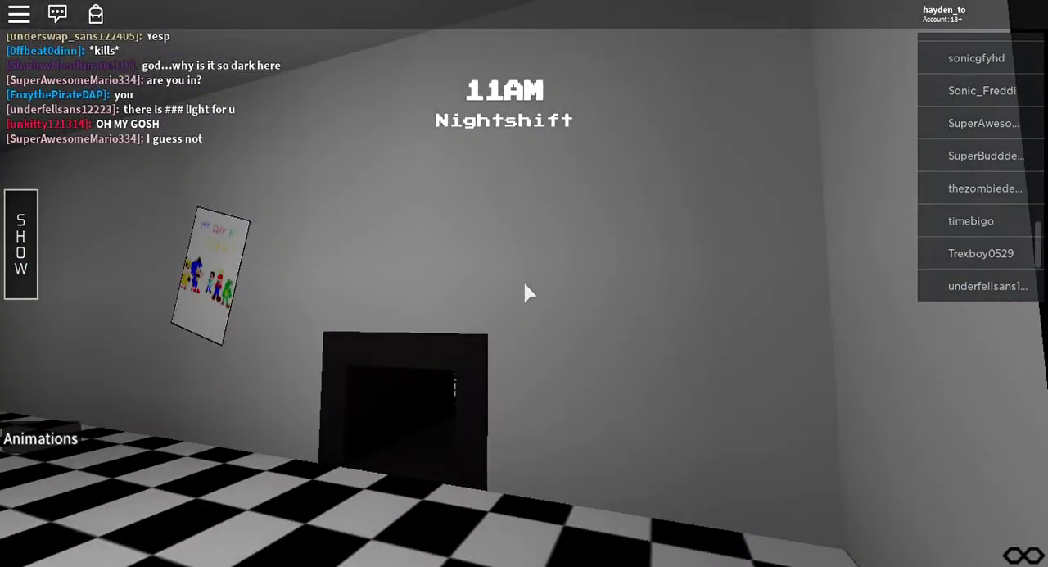
key("w")
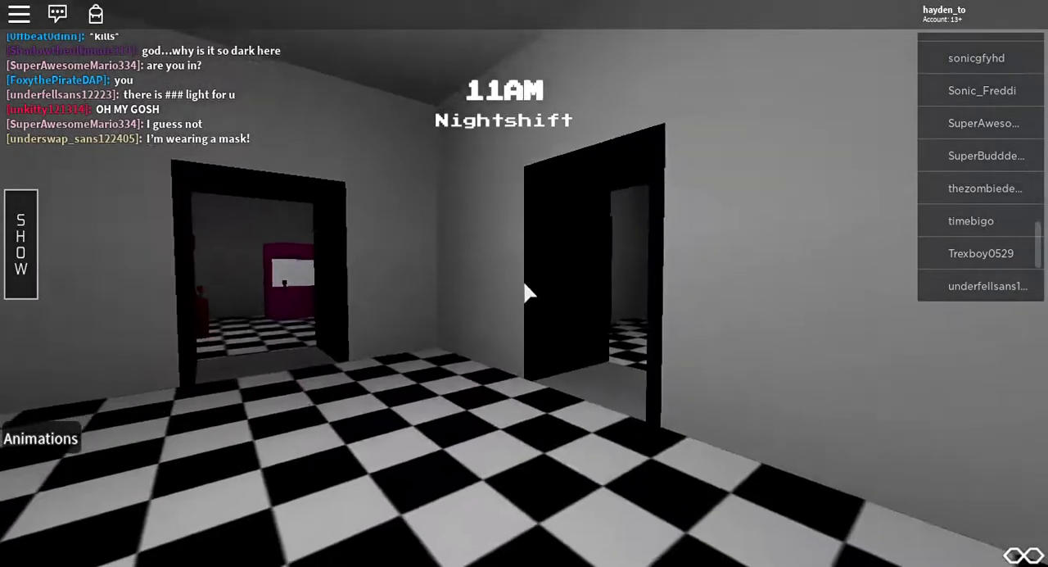
key("w")
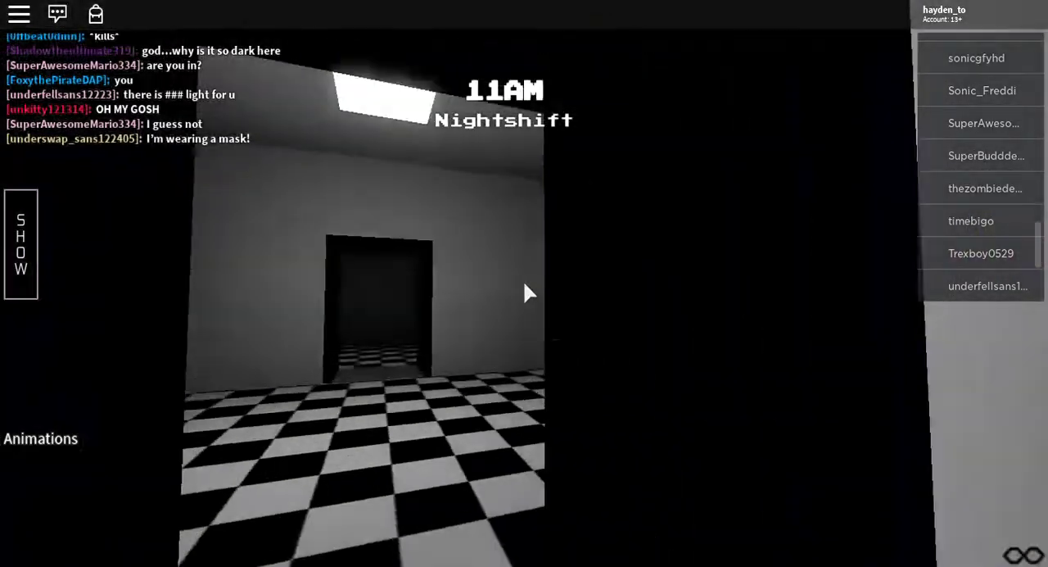
key("w")
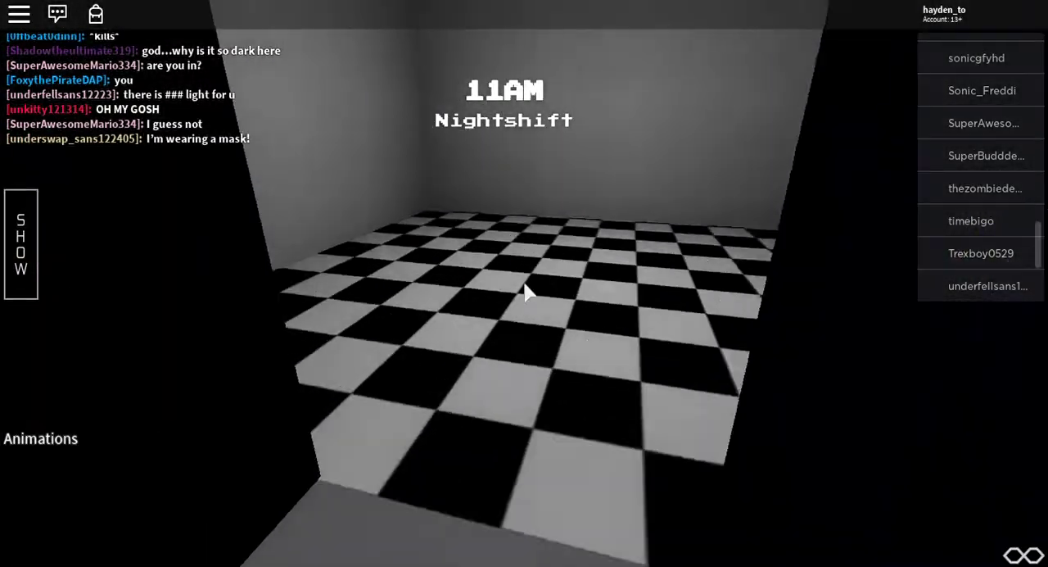
key("w")
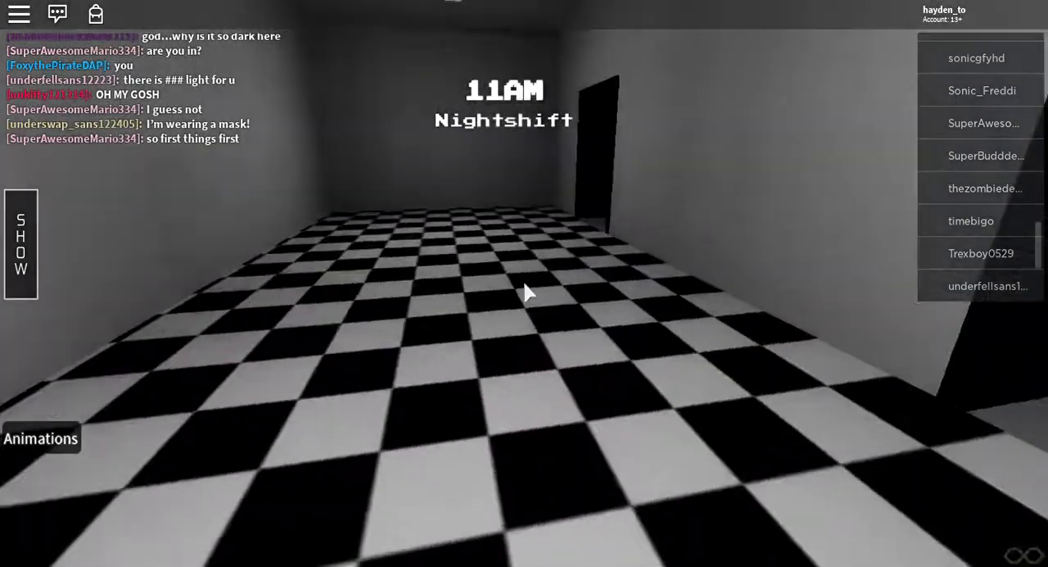
key("w")
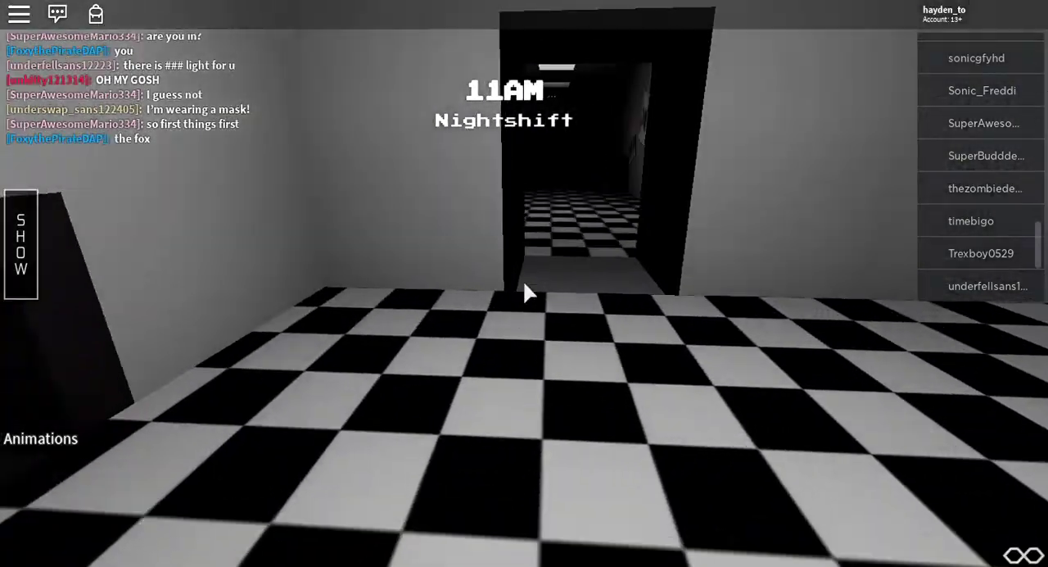
Step: Walk down the hallway to the two drawn 'My Days at Sonic's' posters and study them
key("w")
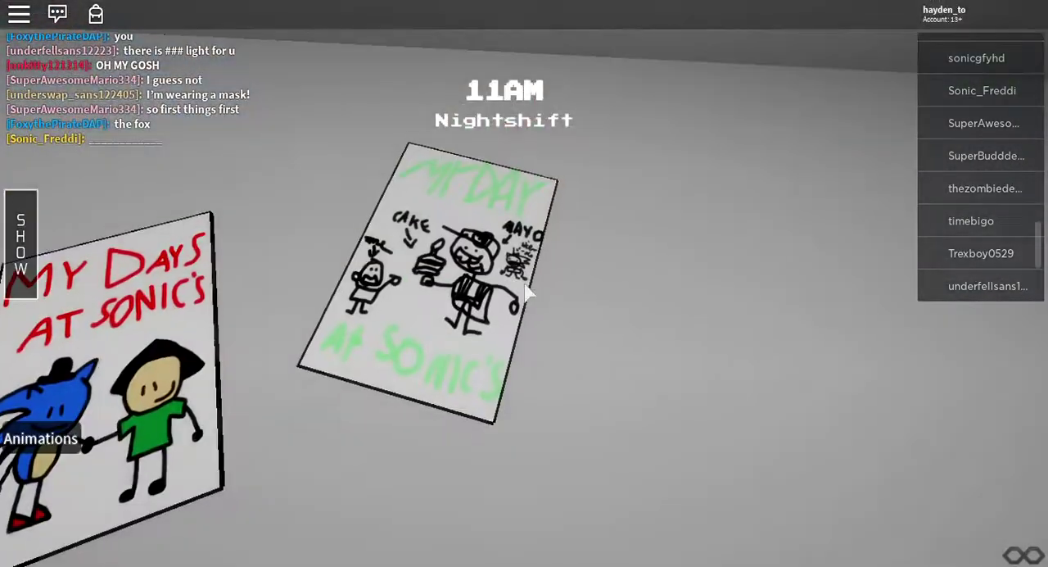
key("w")
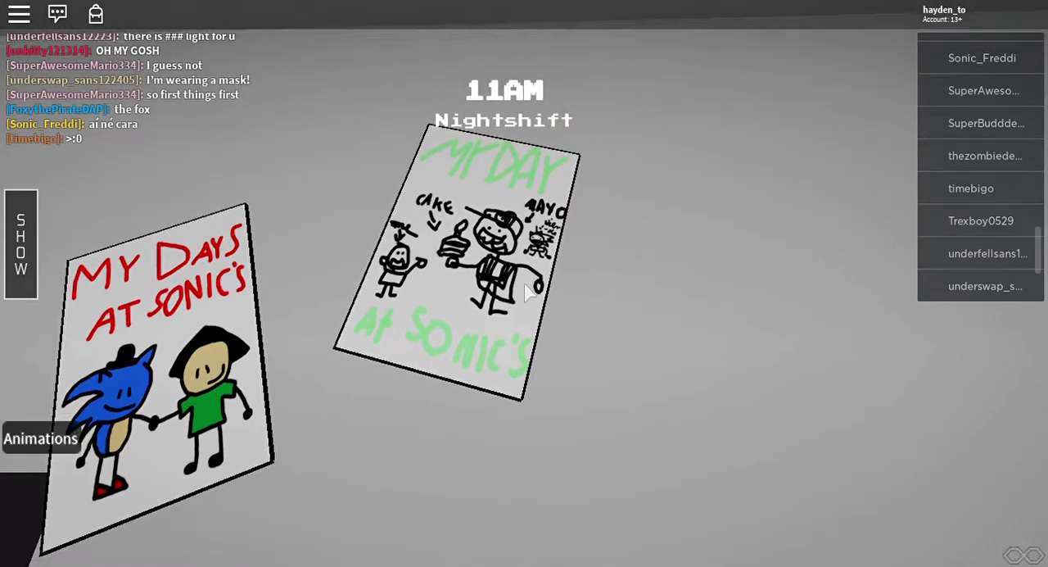
key("w")
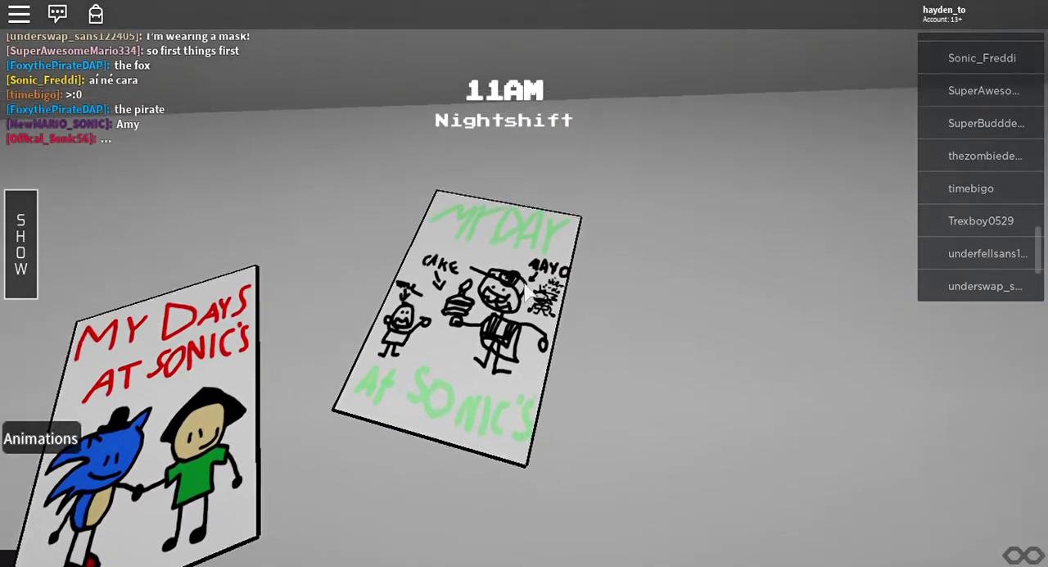
key("w")
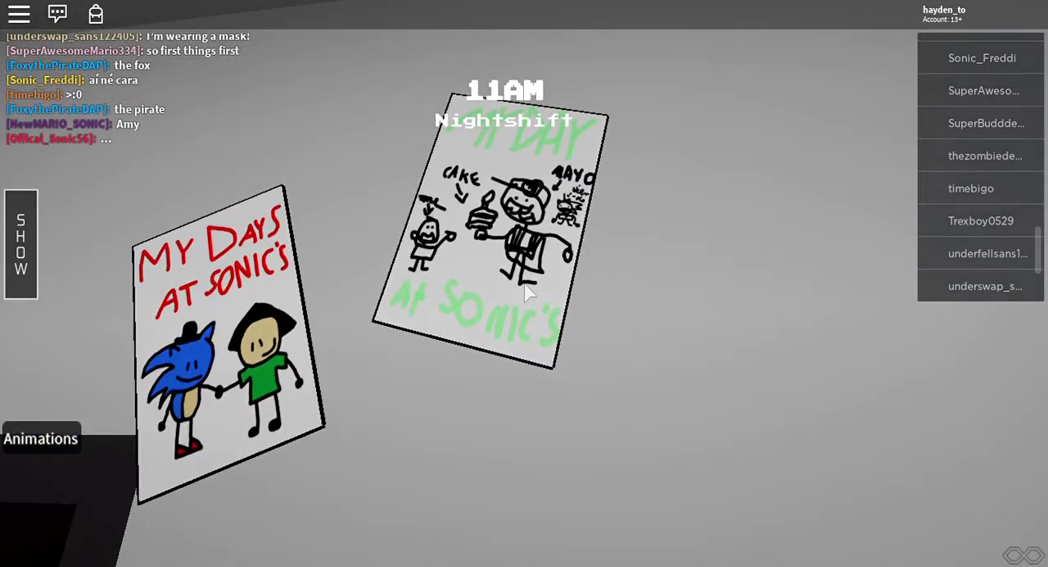
Step: Move past the posters to inspect the wall vent and look around the room
key("a")
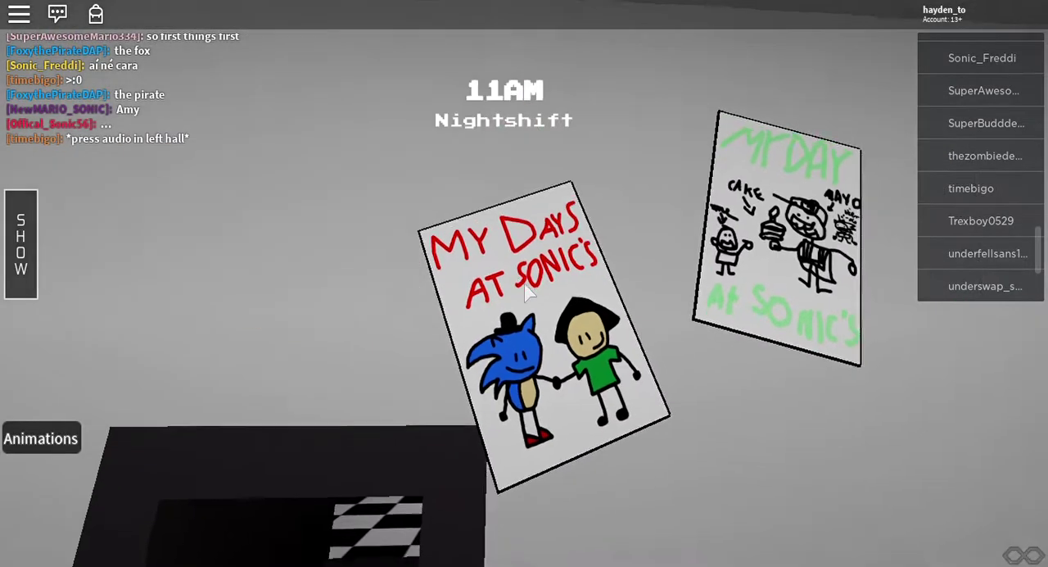
key("a")
key("w")
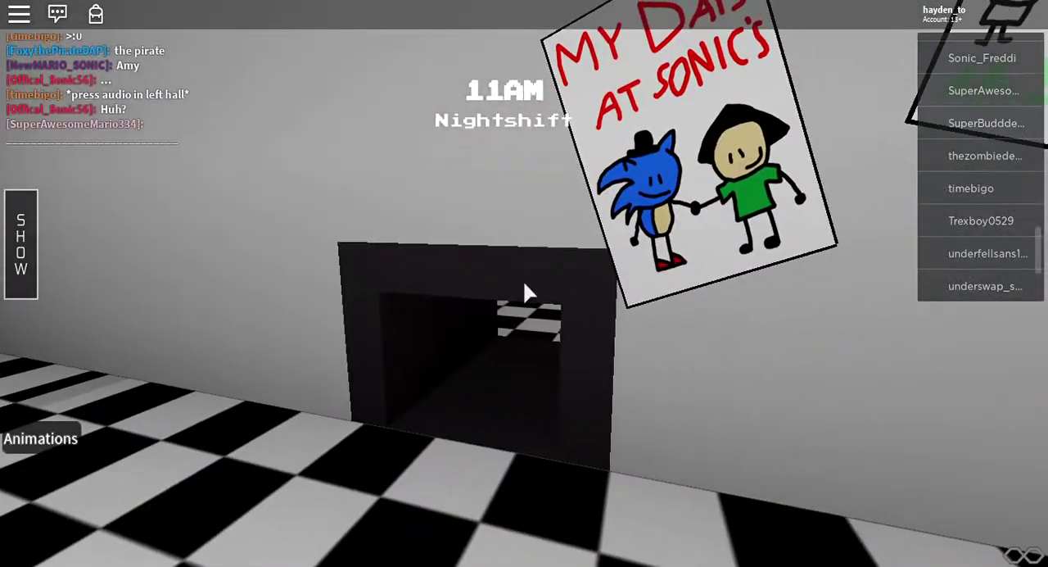
key("a")
key("d")
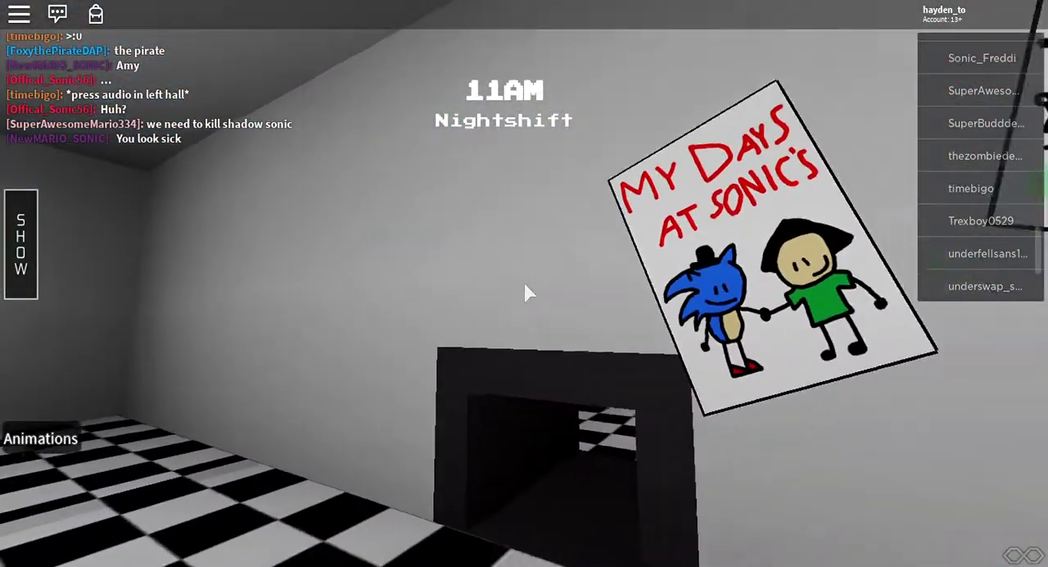
key("a")
key("w")
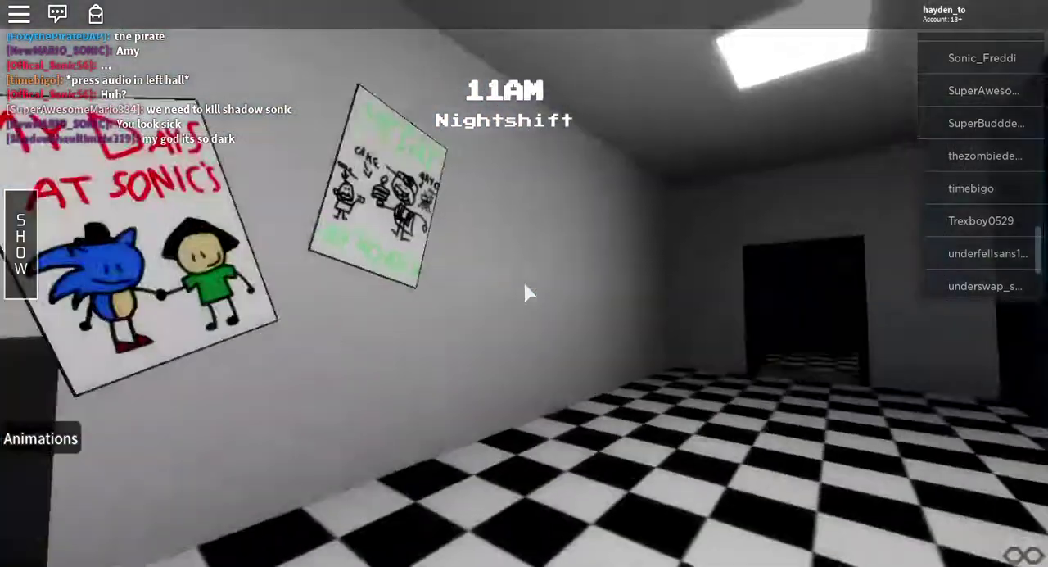
Step: Walk through the next doorway and turn left past the poster into the hallway
key("w")
key("w")
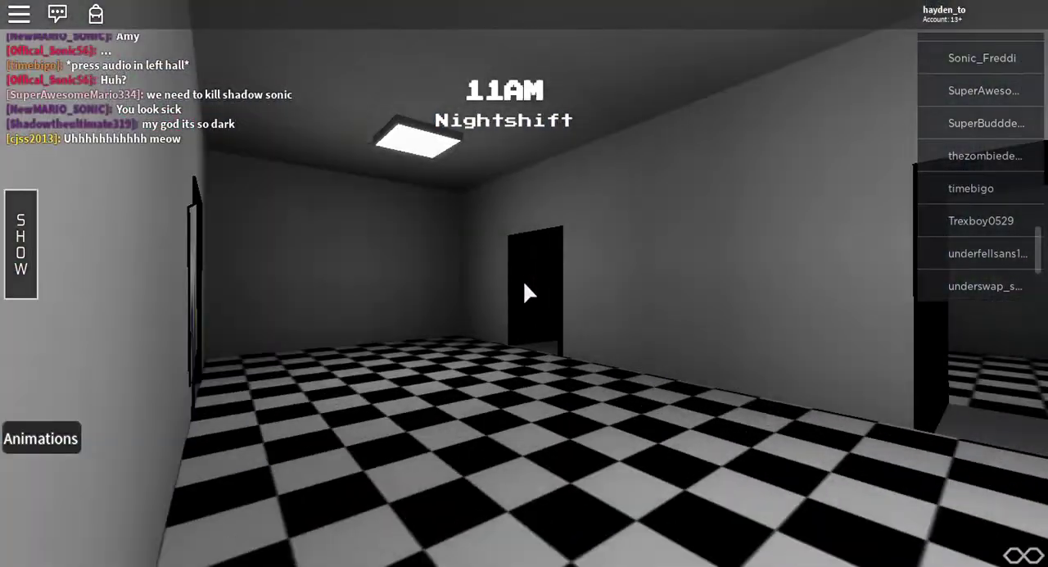
key("a")
key("w")
key("w")
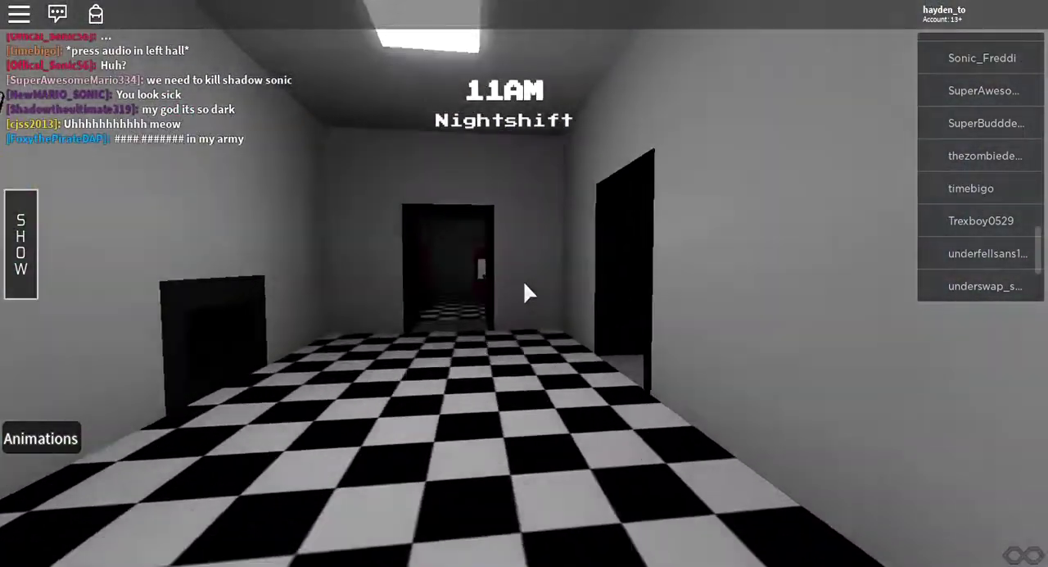
key("w")
key("w")
key("w")
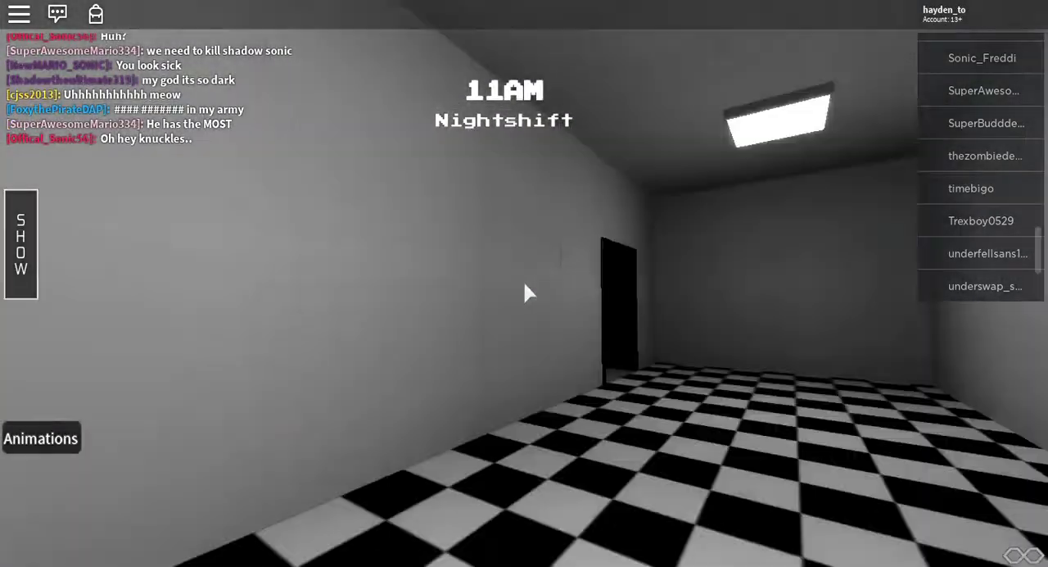
Step: Wander through more empty checkered rooms and back down the poster-lined hallway
key("w")
key("w")
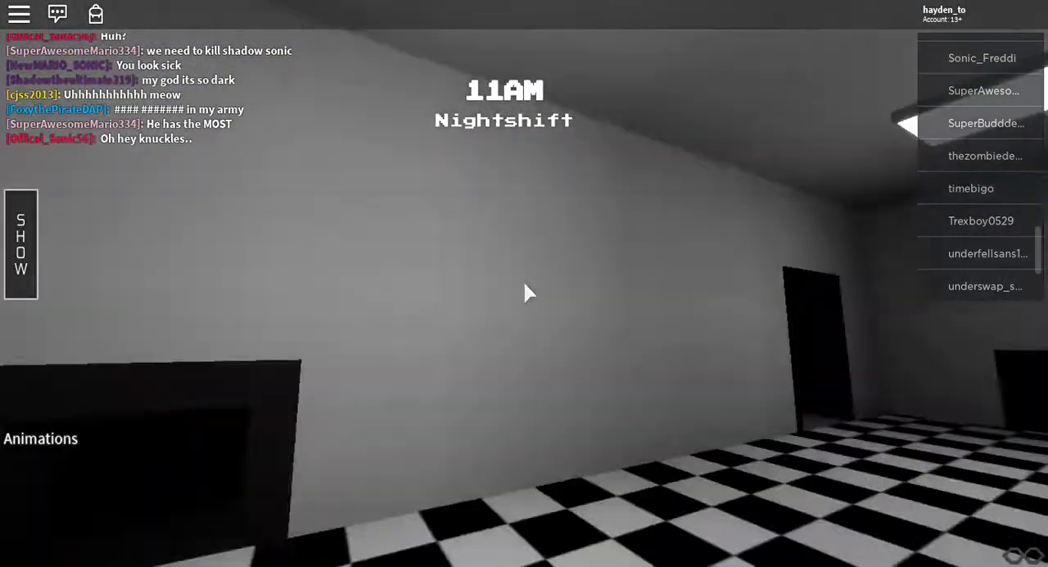
key("w")
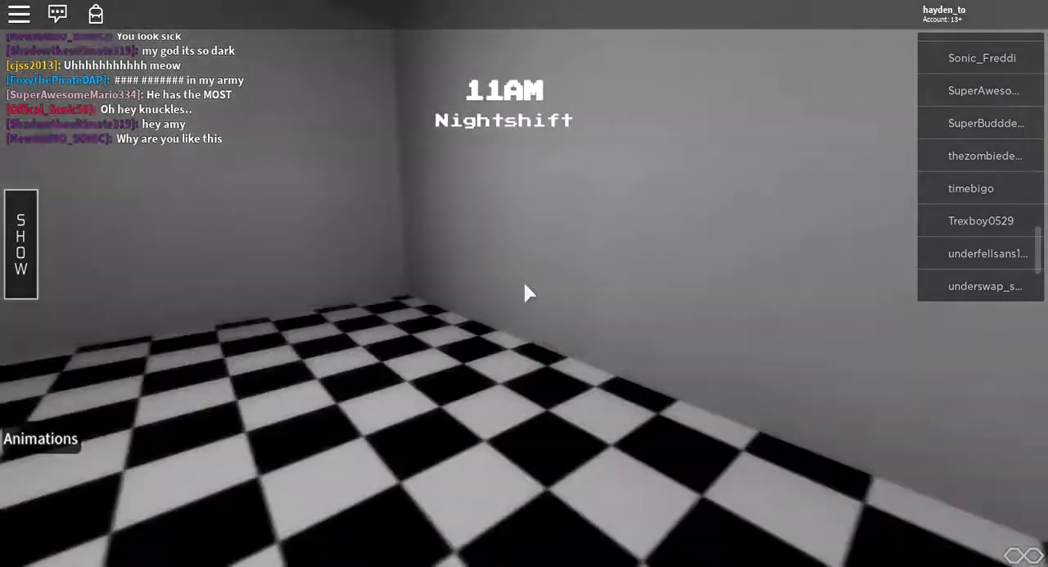
key("w")
key("w")
key("w")
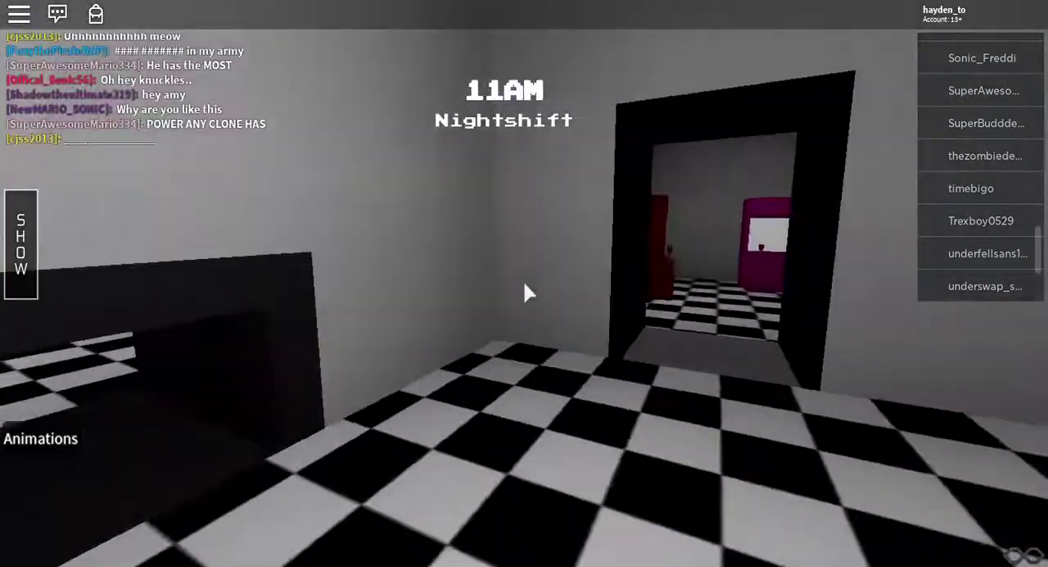
key("w")
key("w")
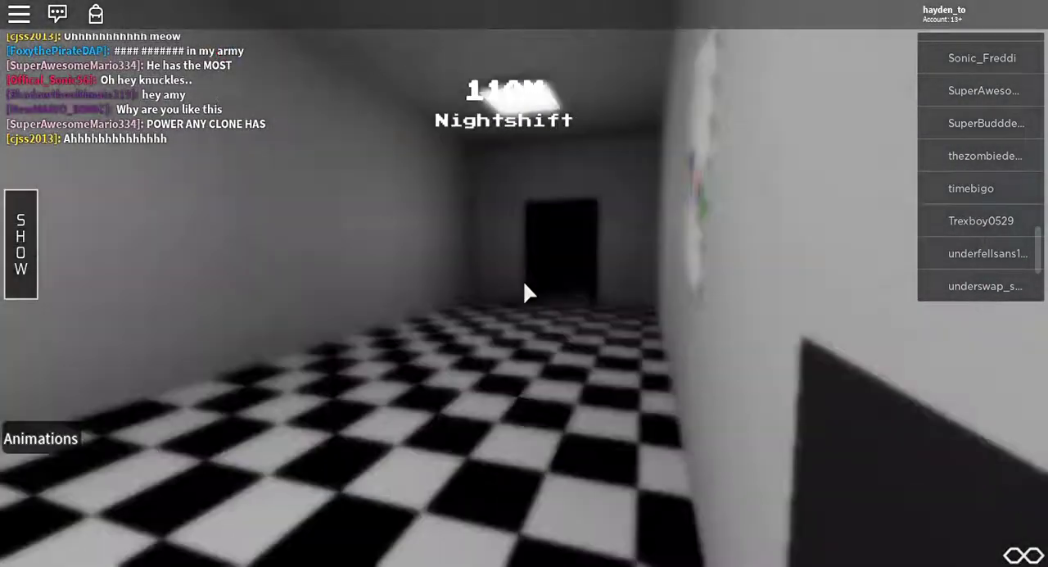
key("w")
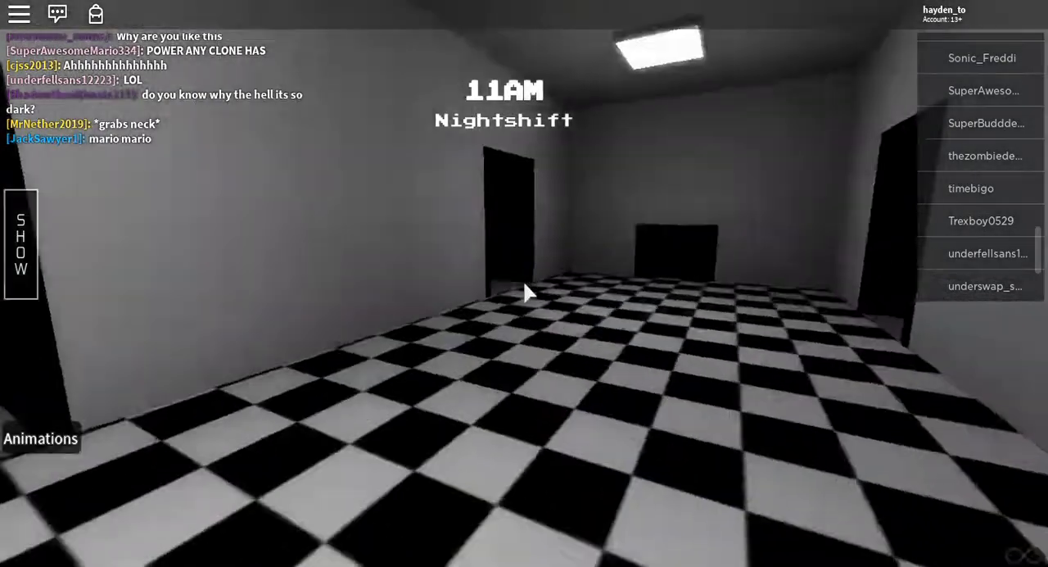
key("w")
key("w")
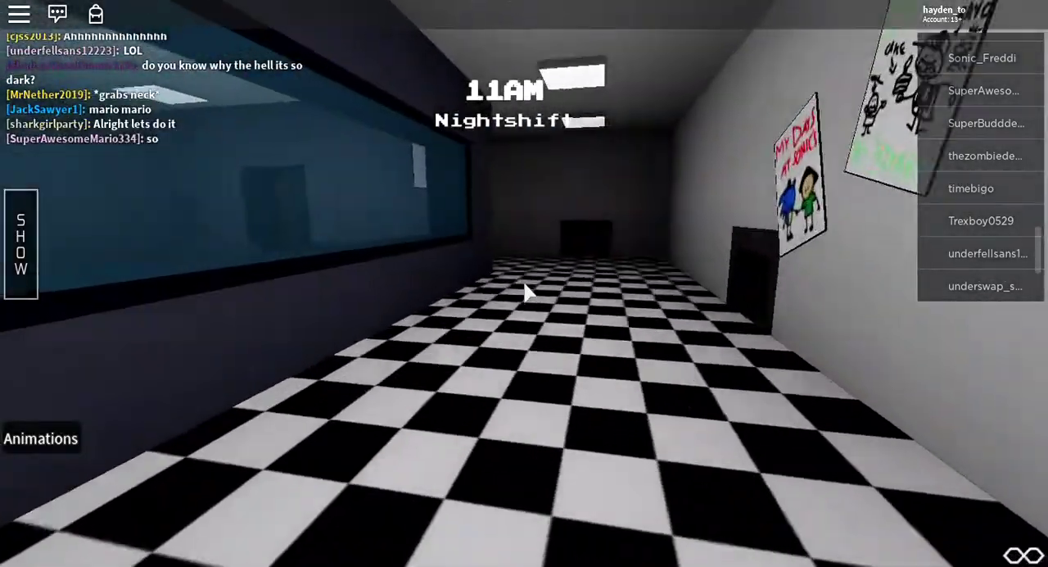
key("w")
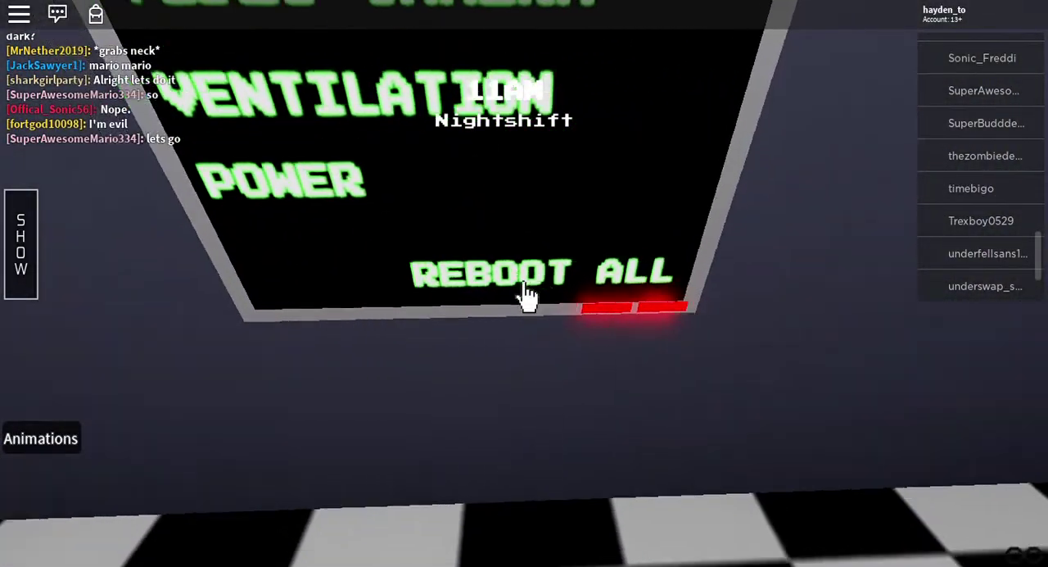
Step: Reboot all office systems from the wall monitor, then orbit the camera around the room
left_click(528, 295)
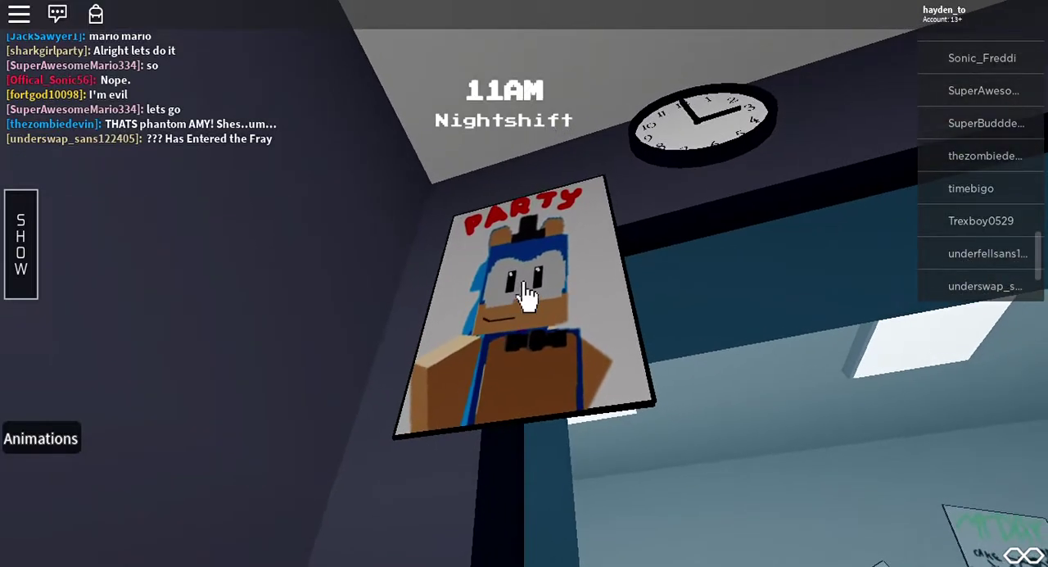
scroll(528, 294, "down", 5)
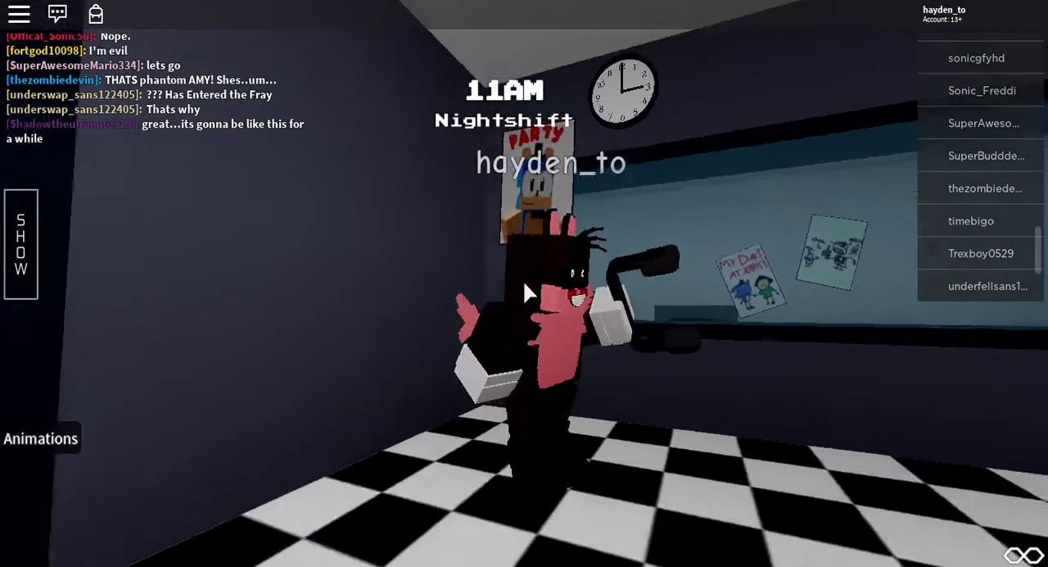
right_click(528, 293)
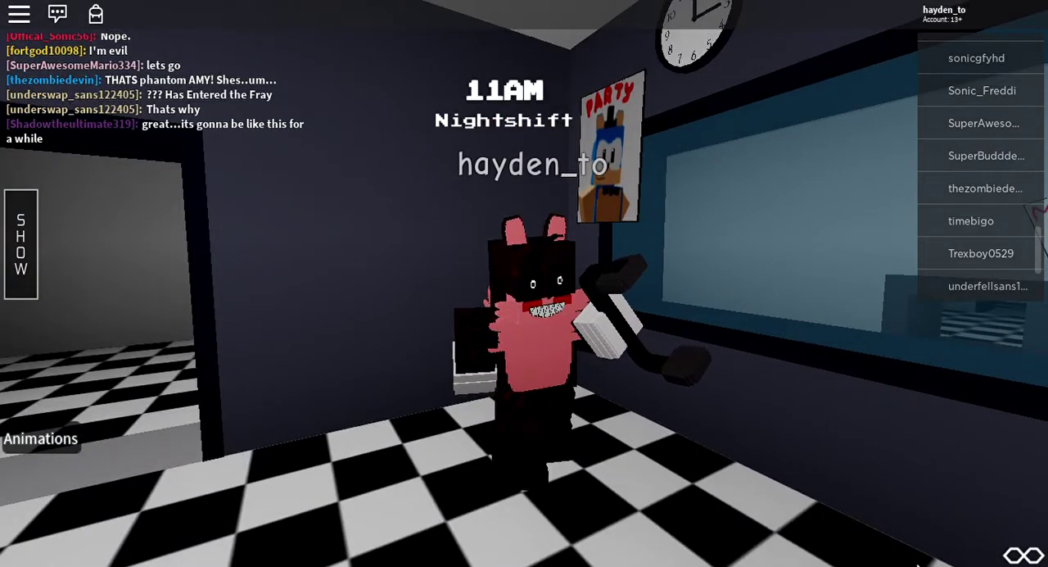
mouse_move(828, 472)
left_mouse_down()
mouse_move(584, 264)
mouse_move(627, 164)
left_mouse_up()
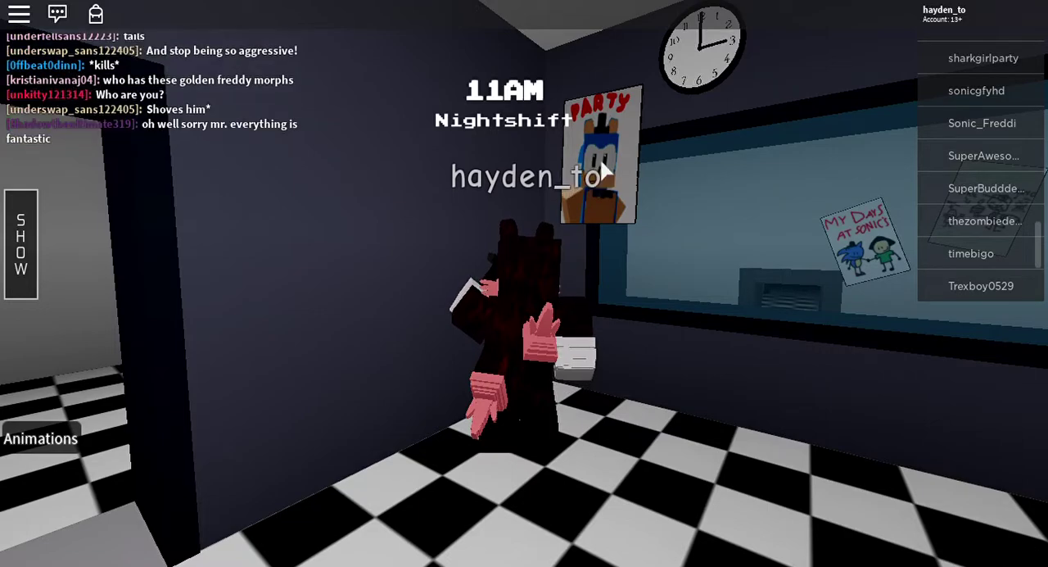
key("w")
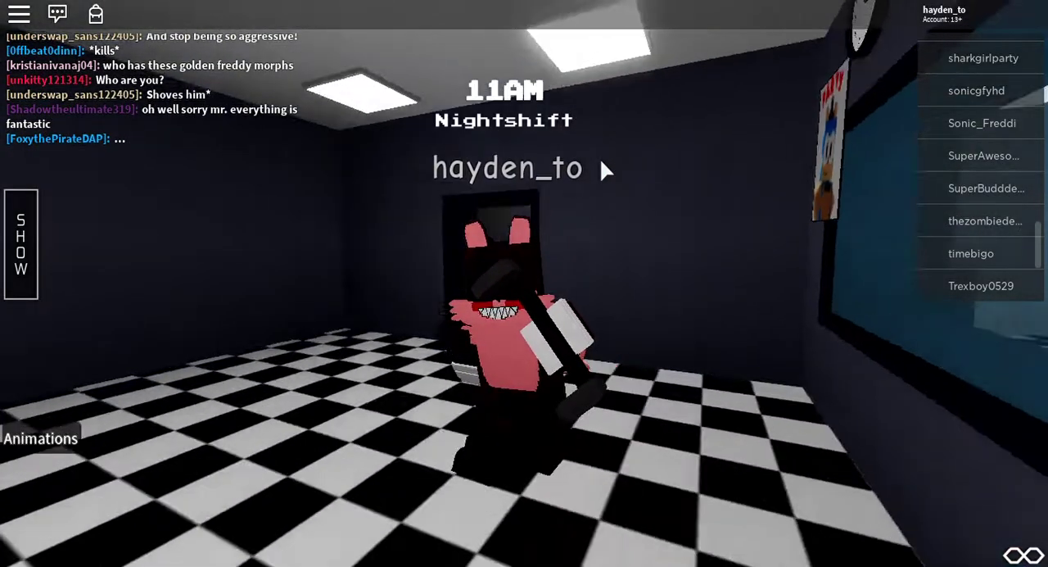
key("w")
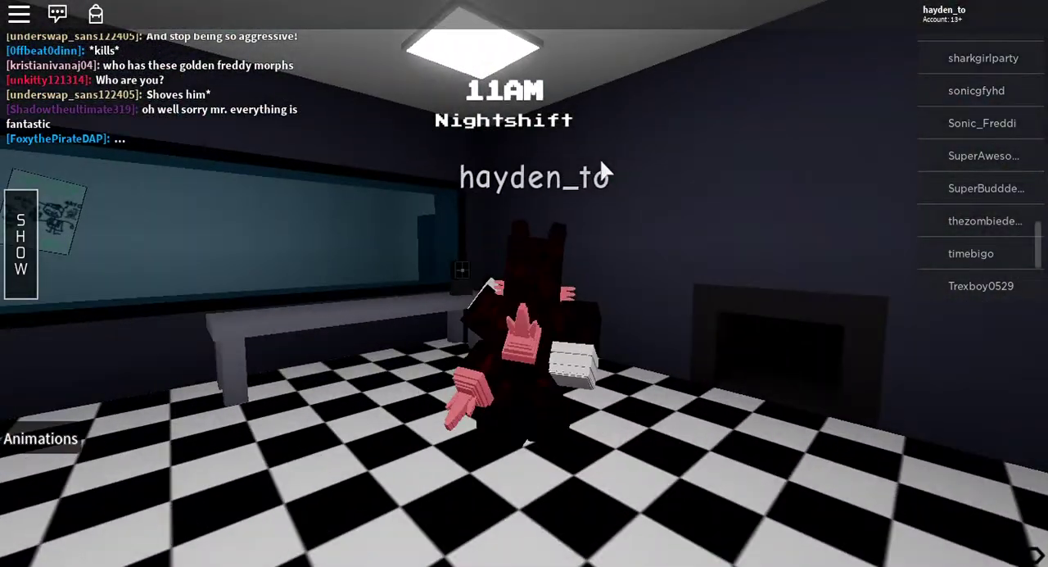
Step: Reset the character through the Esc menu to drop the pink morph
key("Escape")
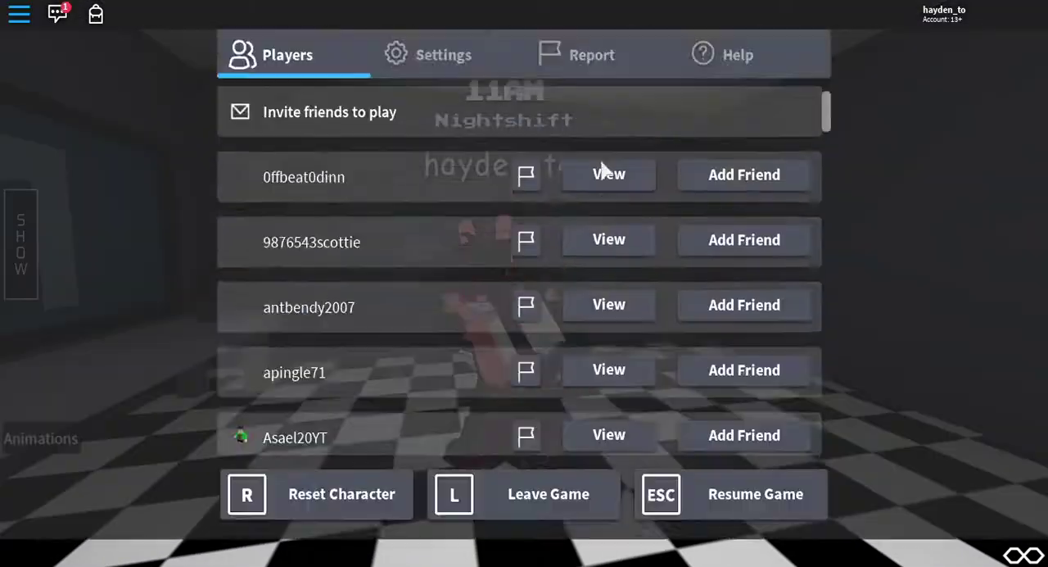
key("r")
key("Return")
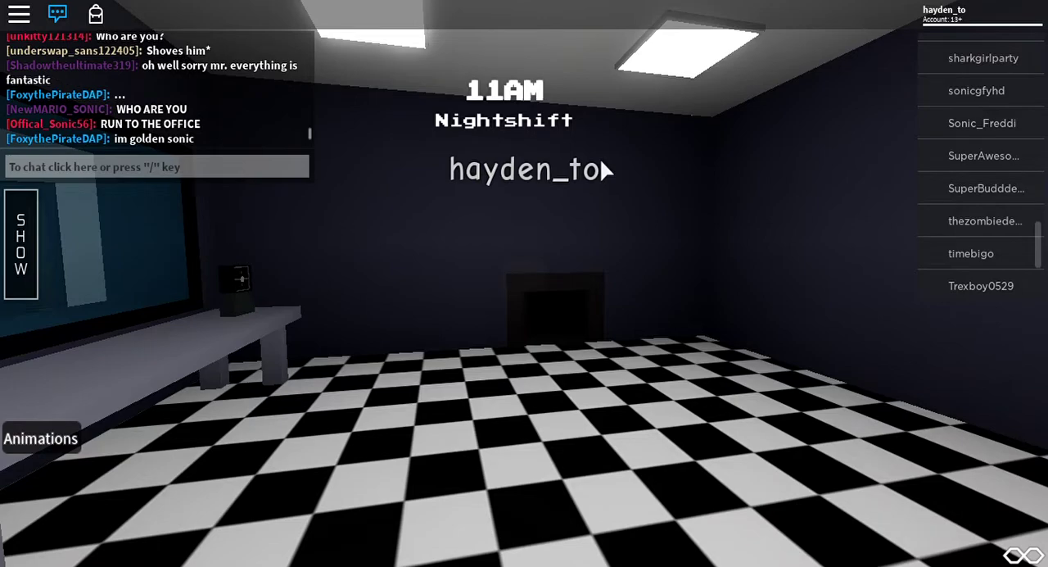
Step: Run from the green spawn tile across the checkered floor to the MECHANIC poster wall
key("w")
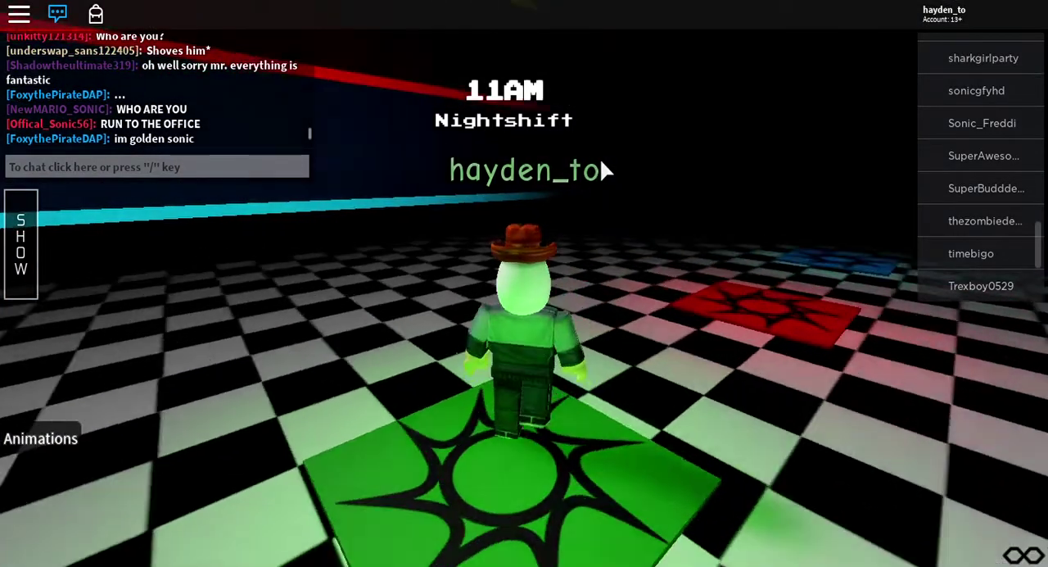
key("w")
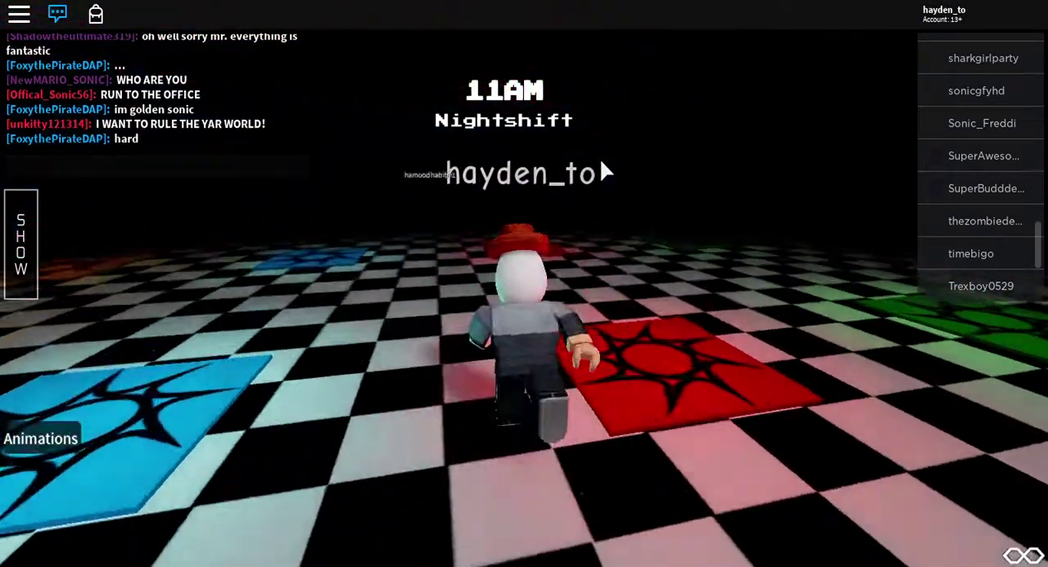
key("w")
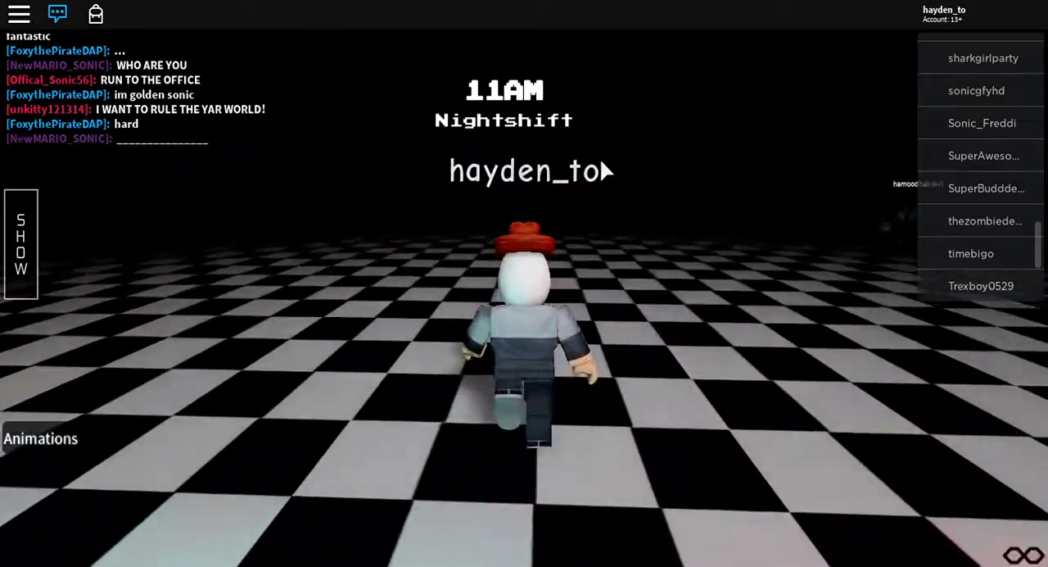
key("w")
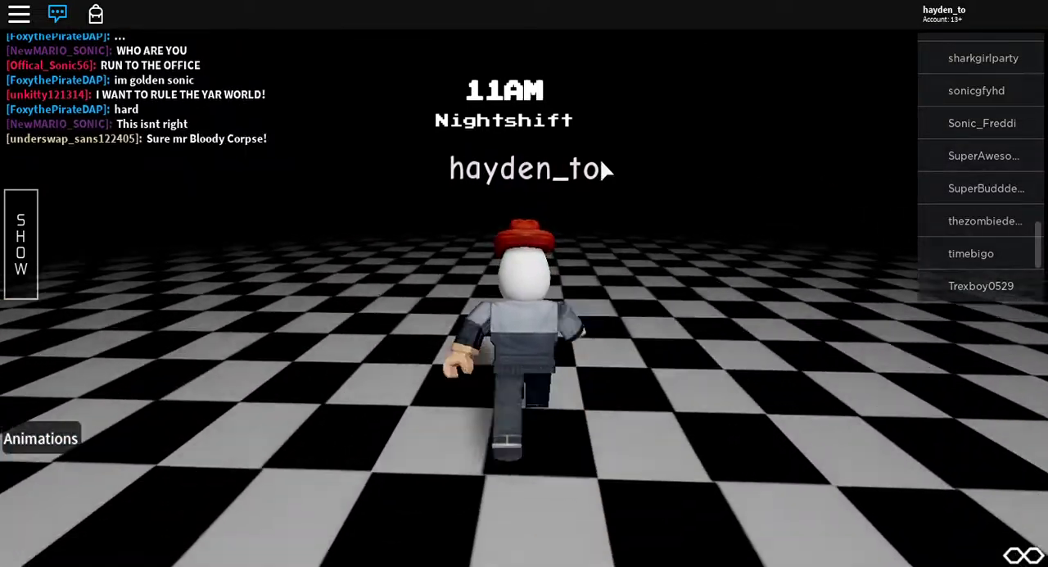
key("w")
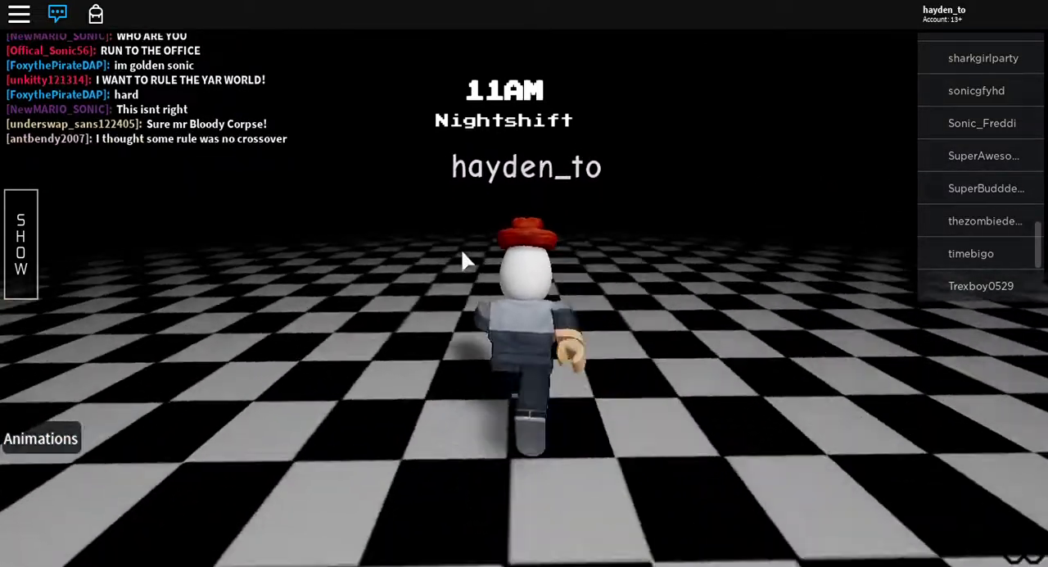
key("w")
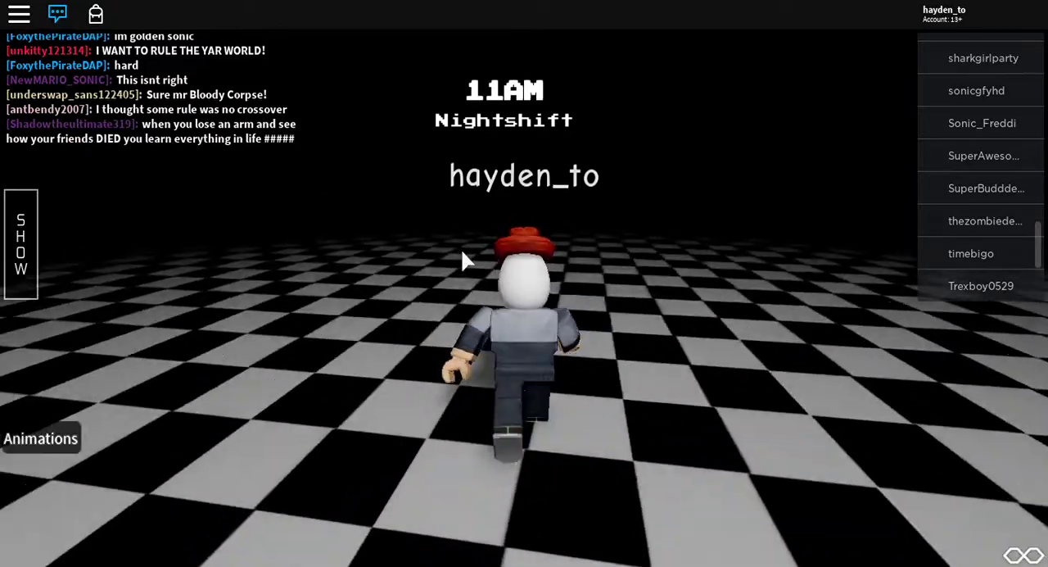
key("w")
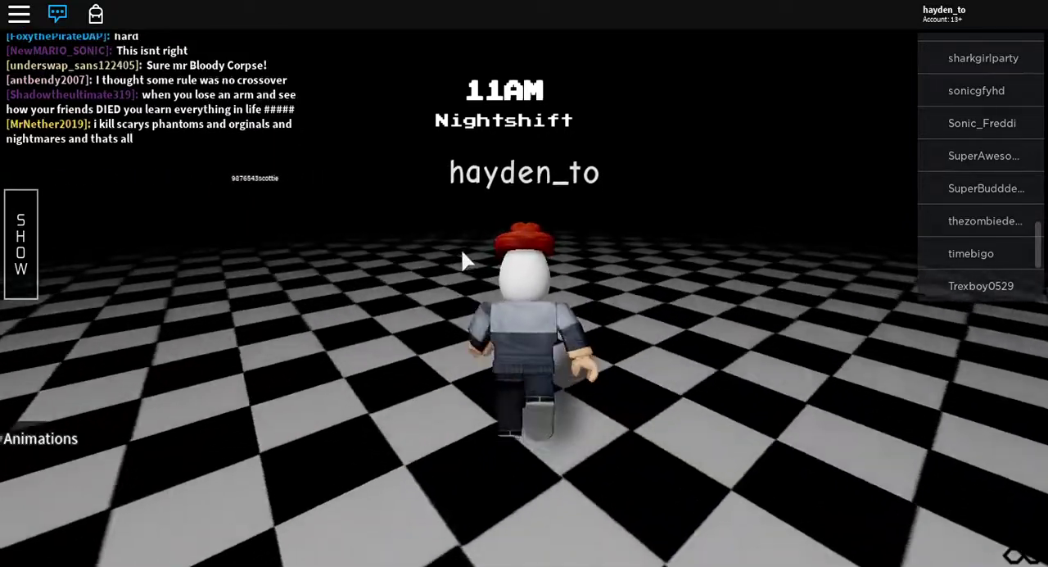
key("w")
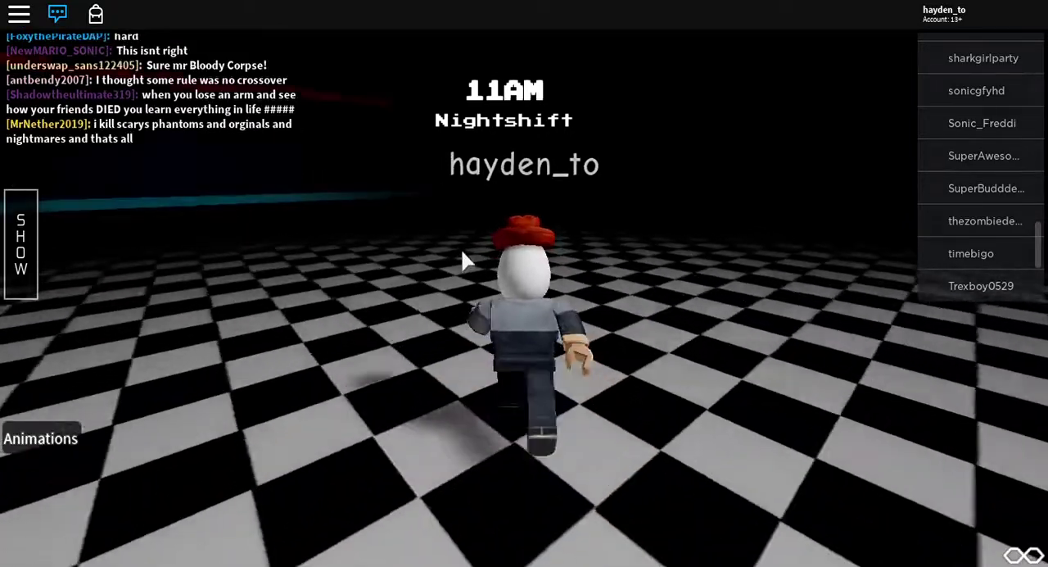
key("w")
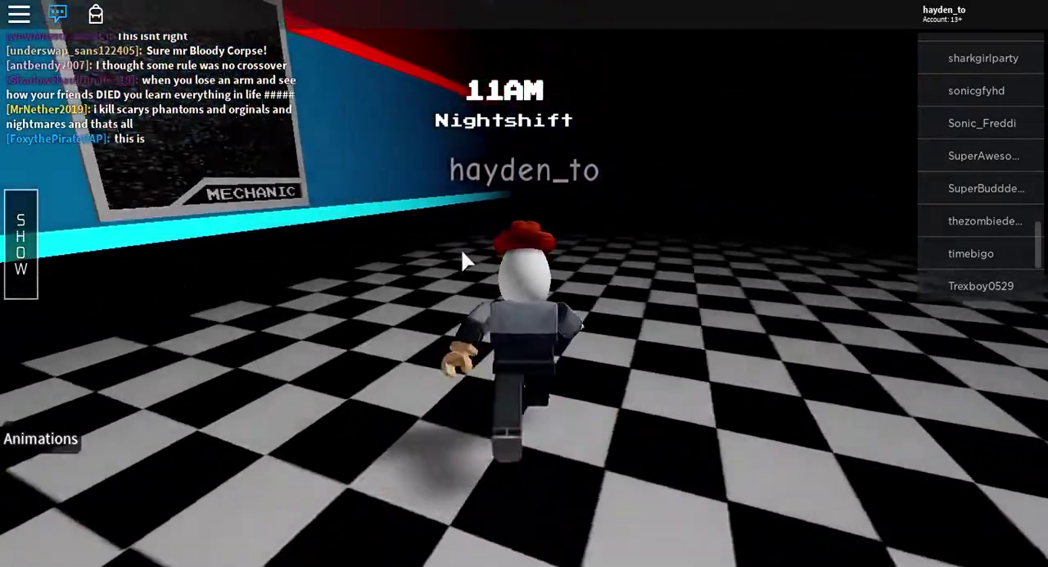
key("w")
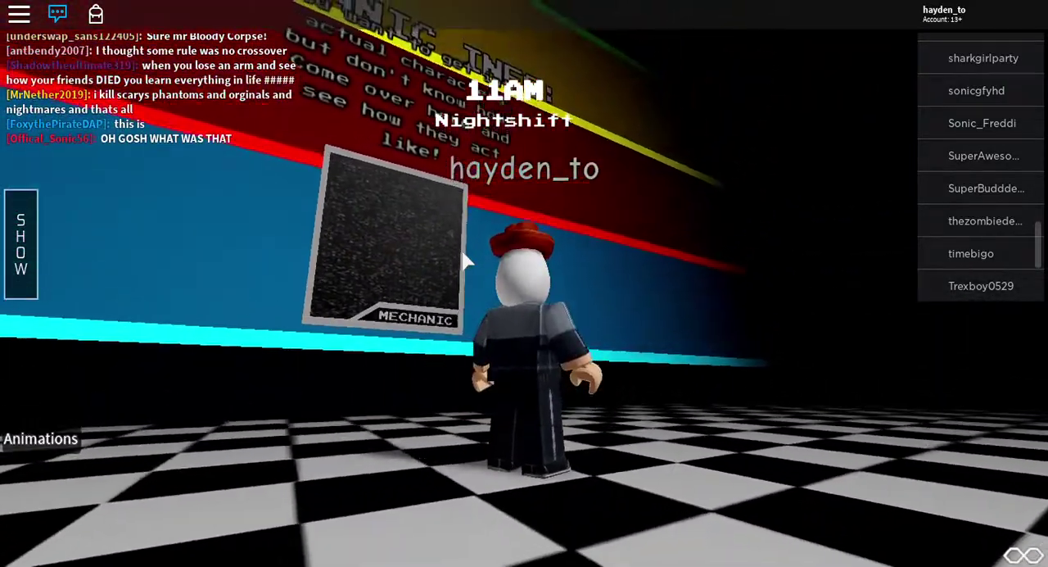
Step: Run to the SPECIAL Halloween info board, tilt the camera to read it, and run off
key("s")
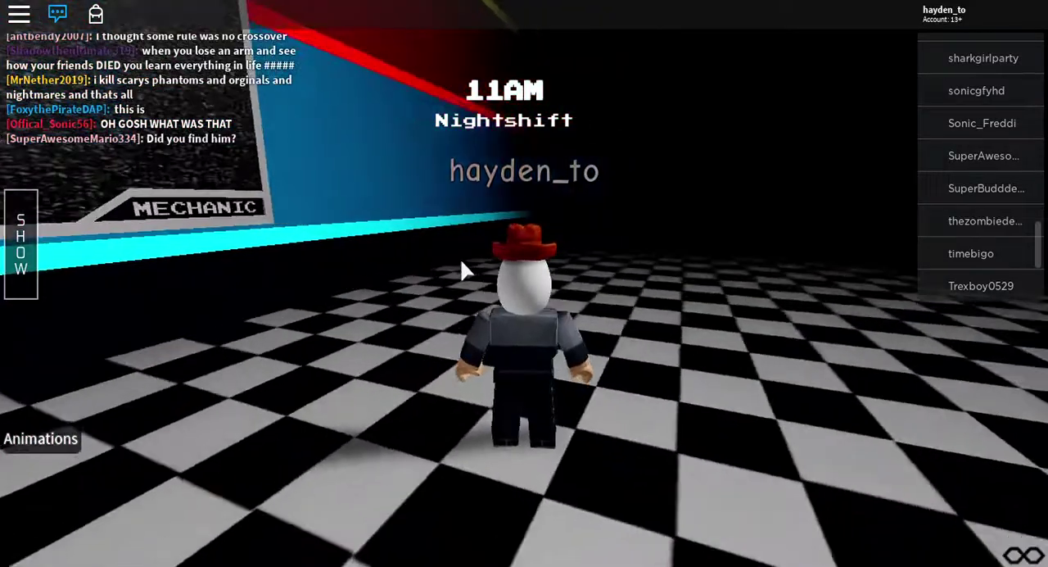
key("w")
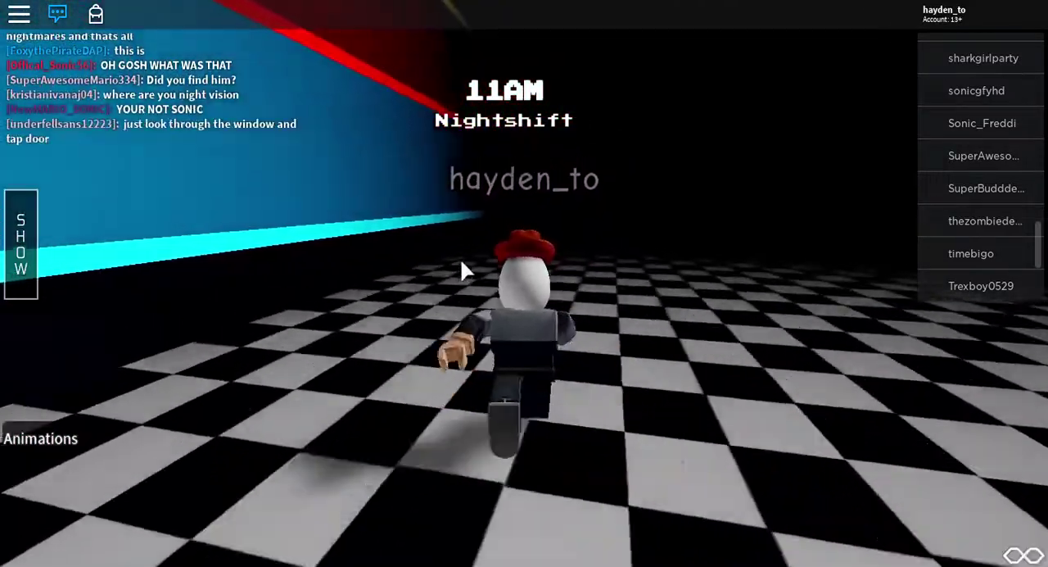
key("w")
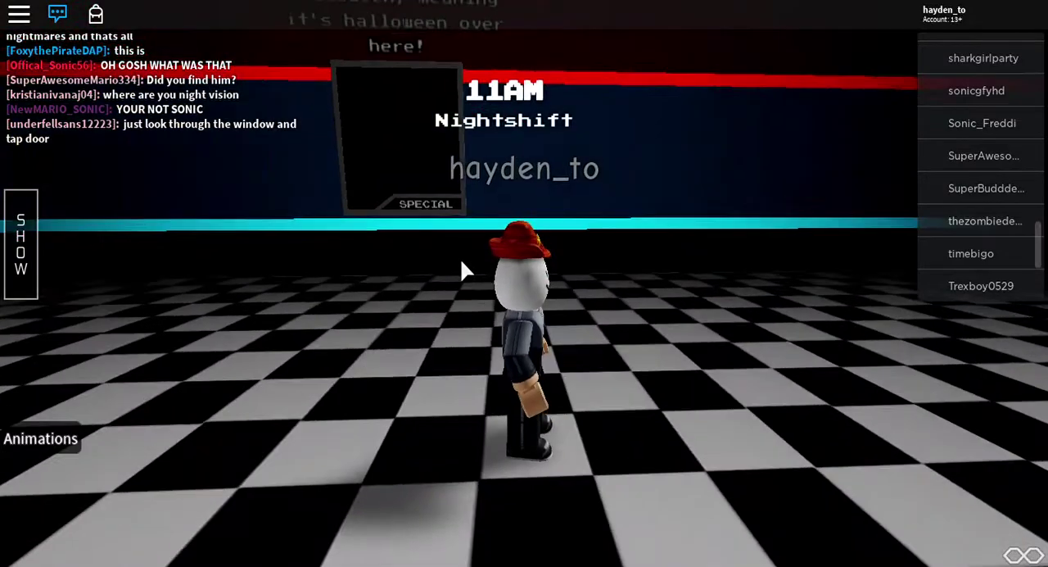
key("w")
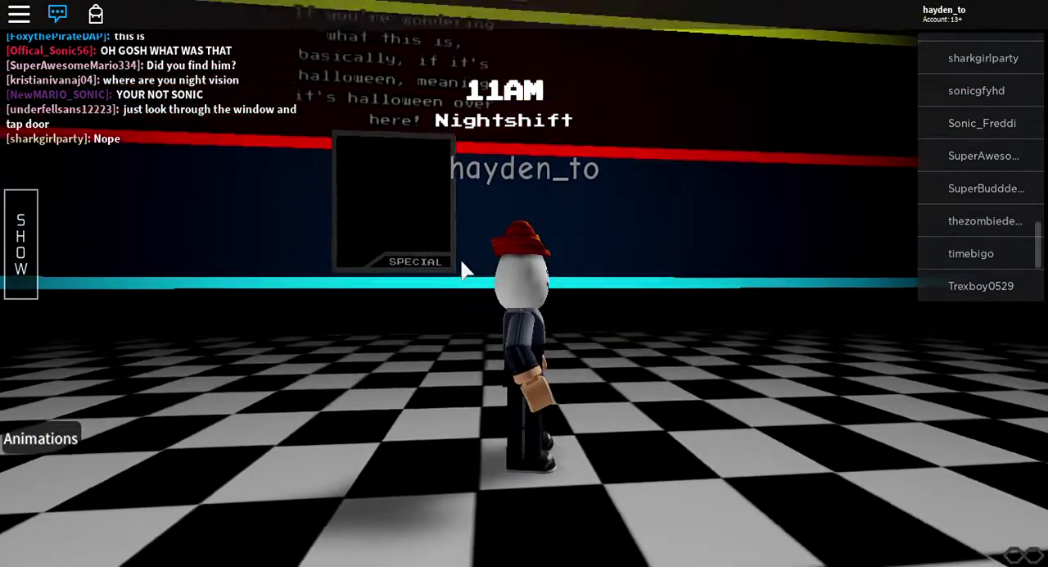
key("w")
left_click_drag(461, 258, 460, 258)
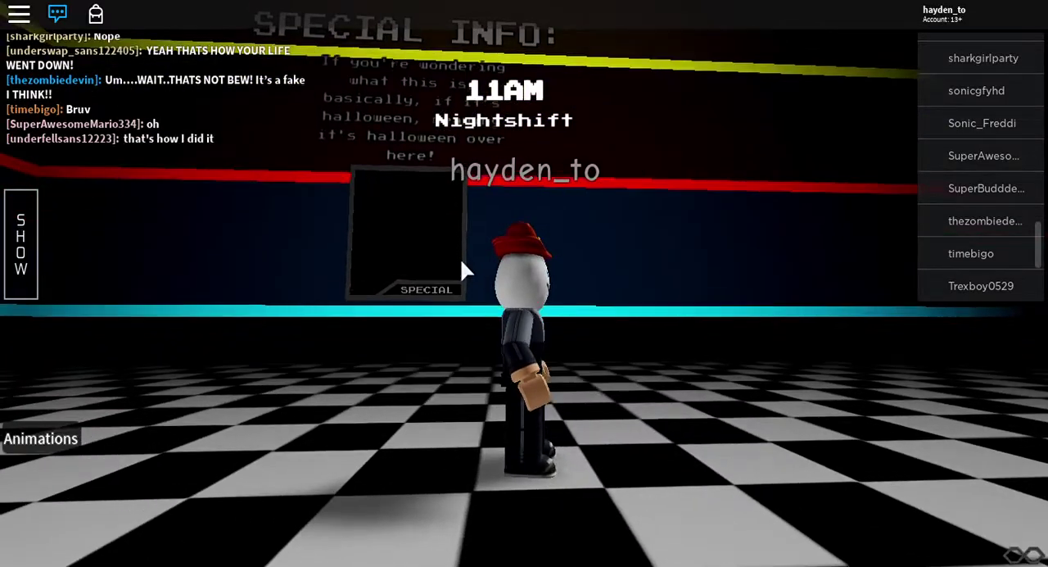
left_click_drag(460, 258, 461, 270)
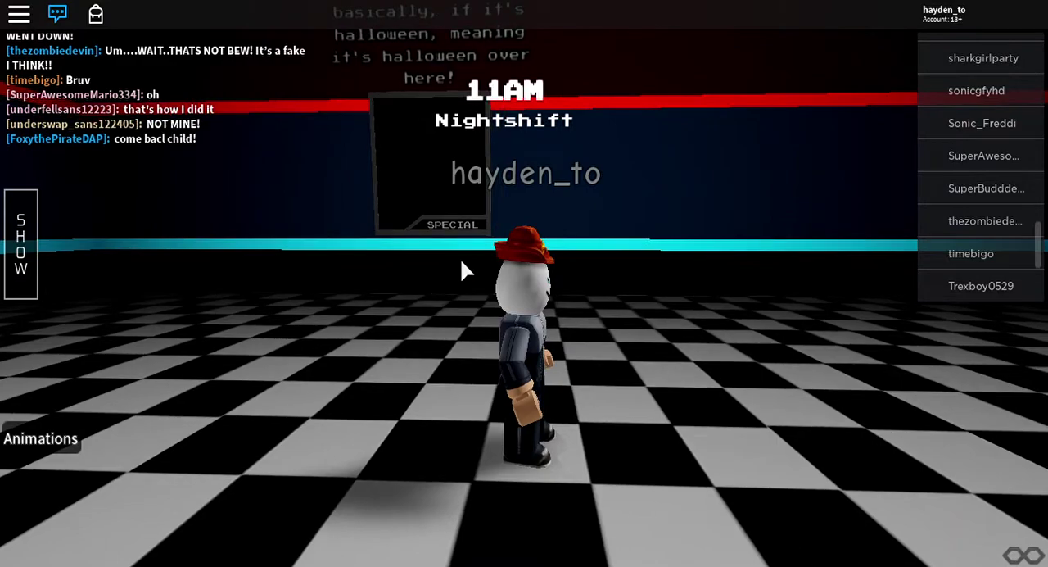
key("w")
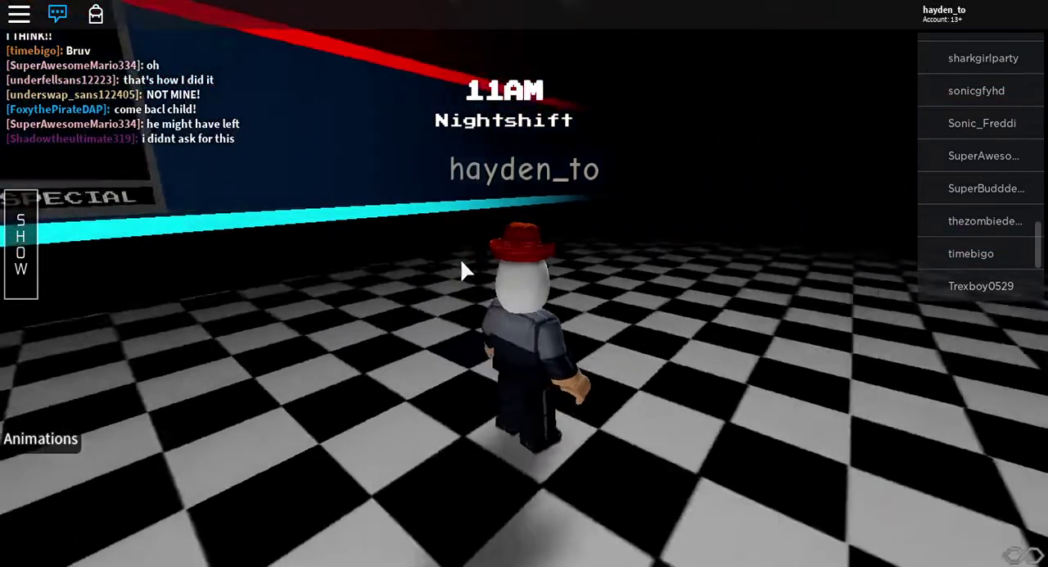
key("w")
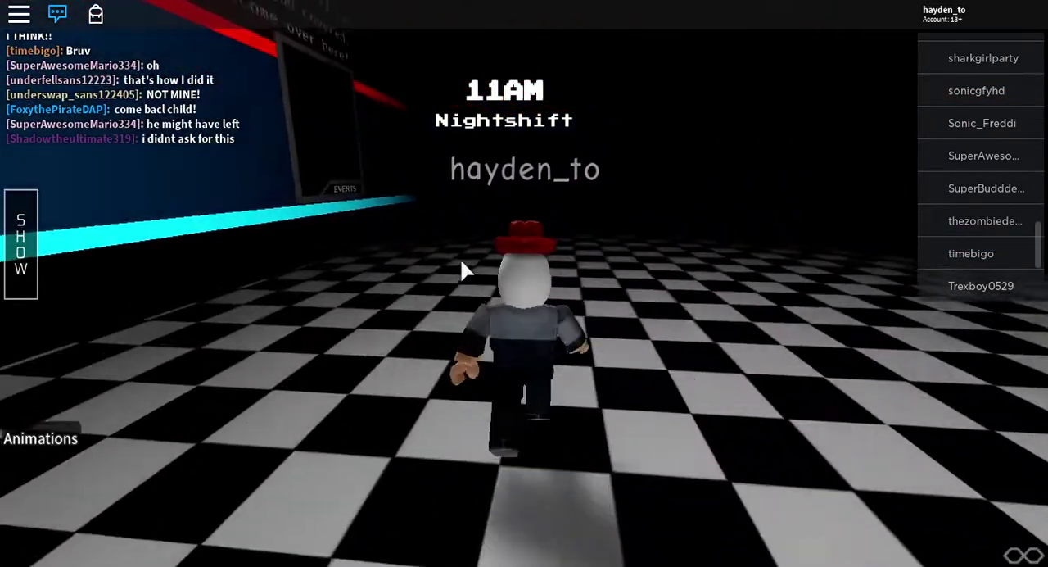
Step: Read the EVENTS info board up close and swing the camera around it with the arrow keys
key("w")
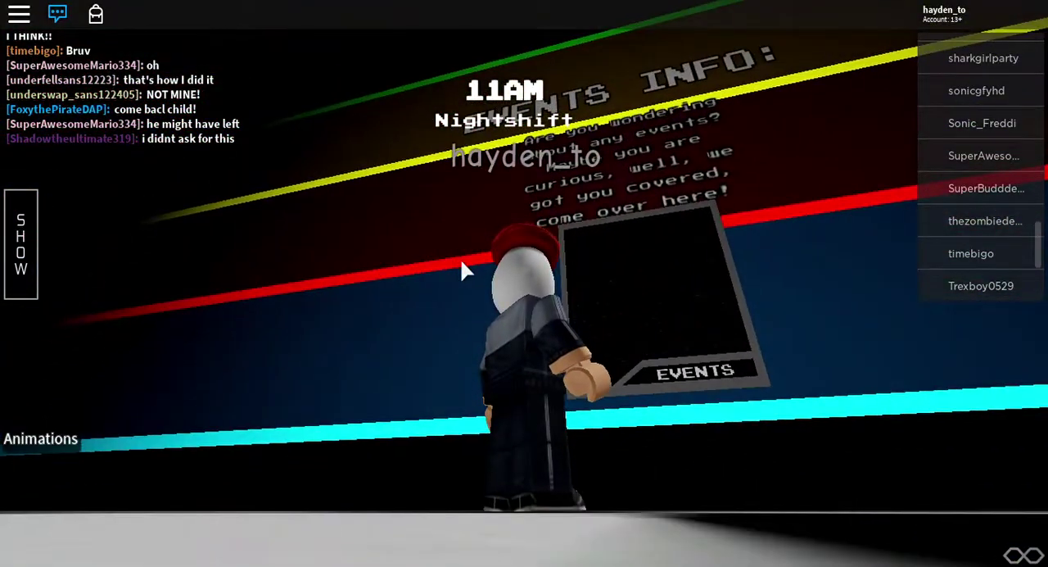
key("w")
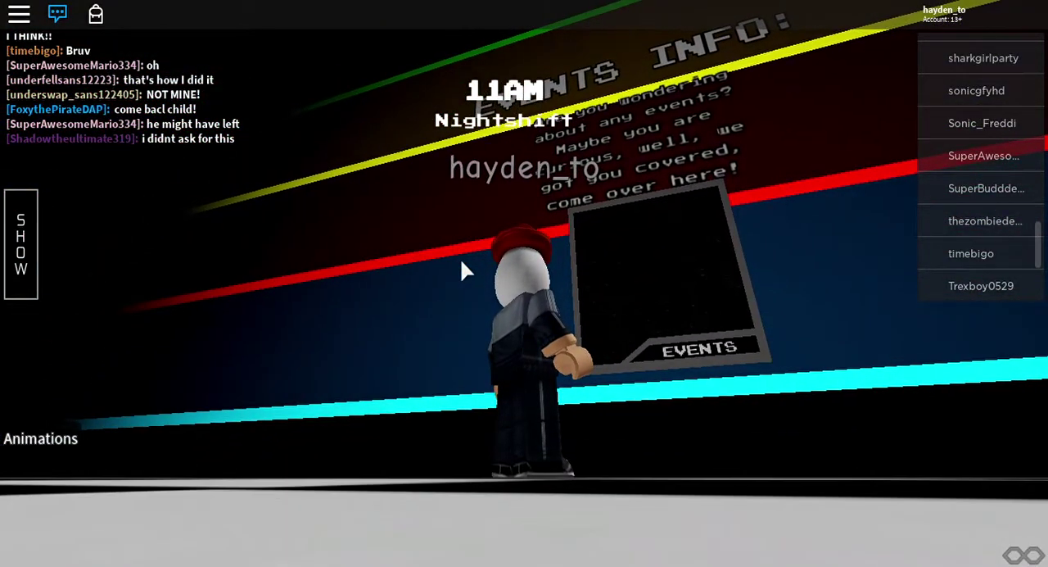
key("w")
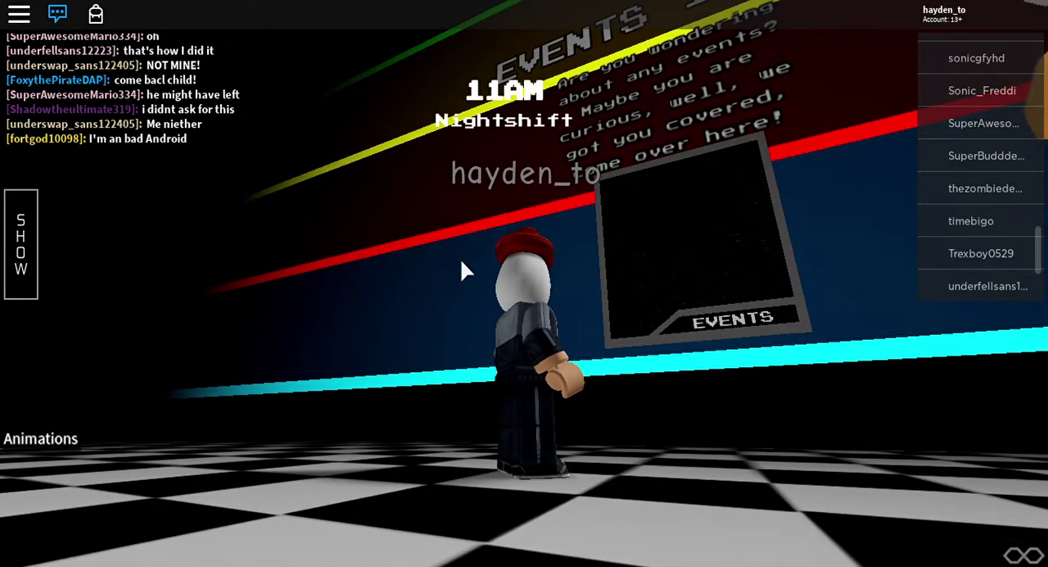
key("Left")
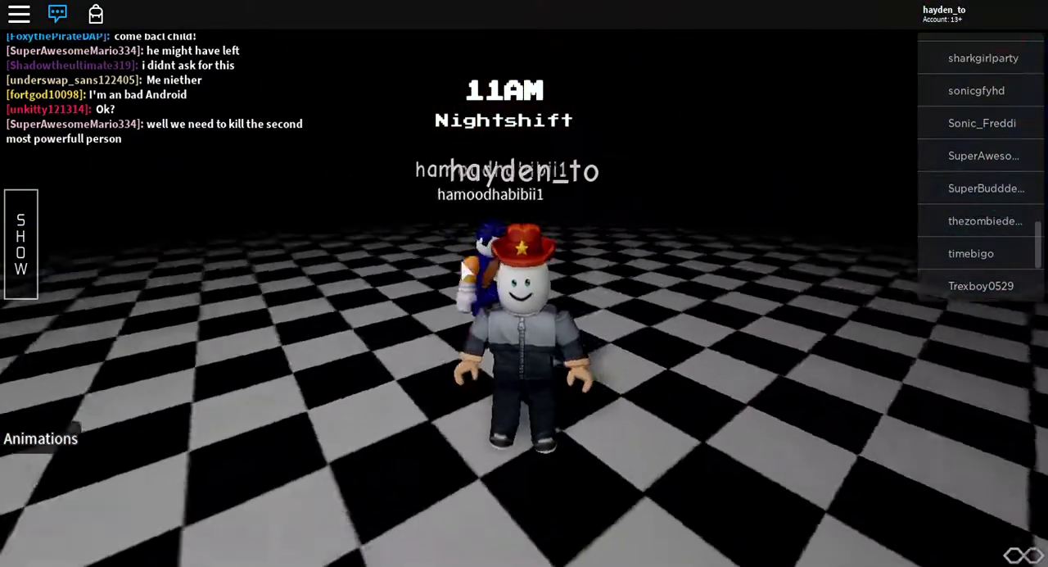
key("Right")
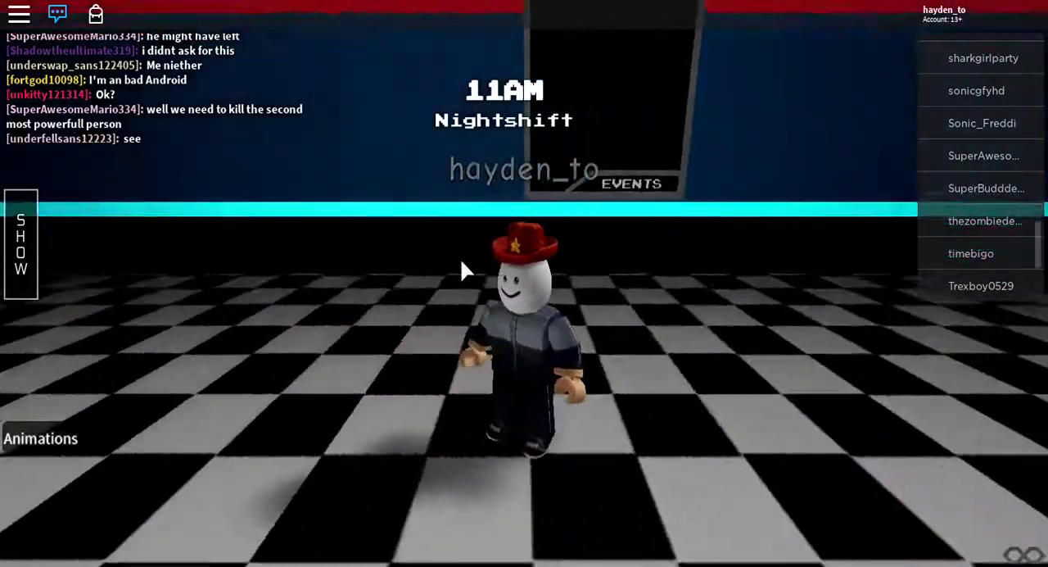
Step: Run across the room past the CREDITS board toward the CHARACTERS area
key("w")
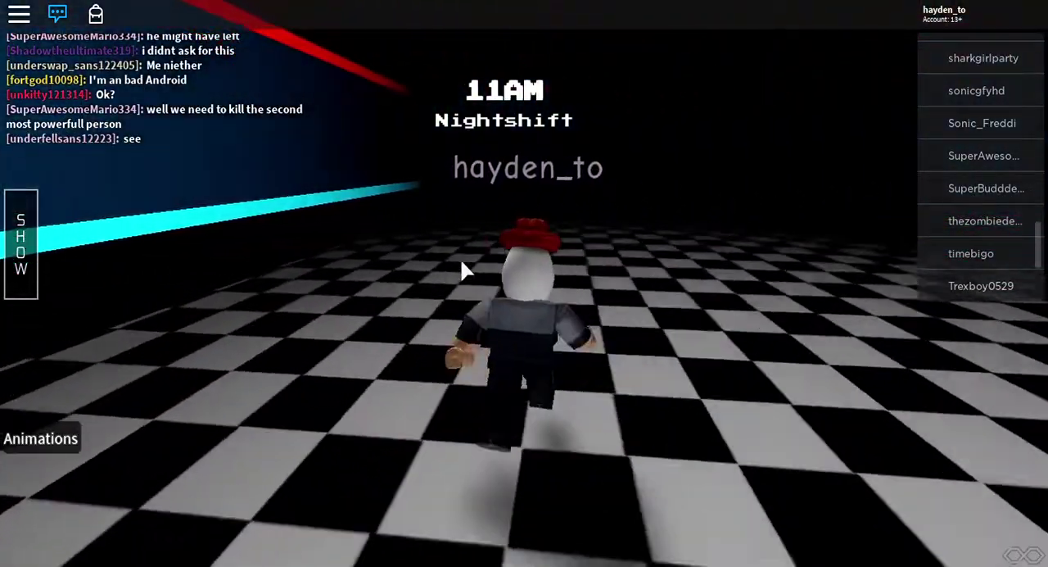
key("w")
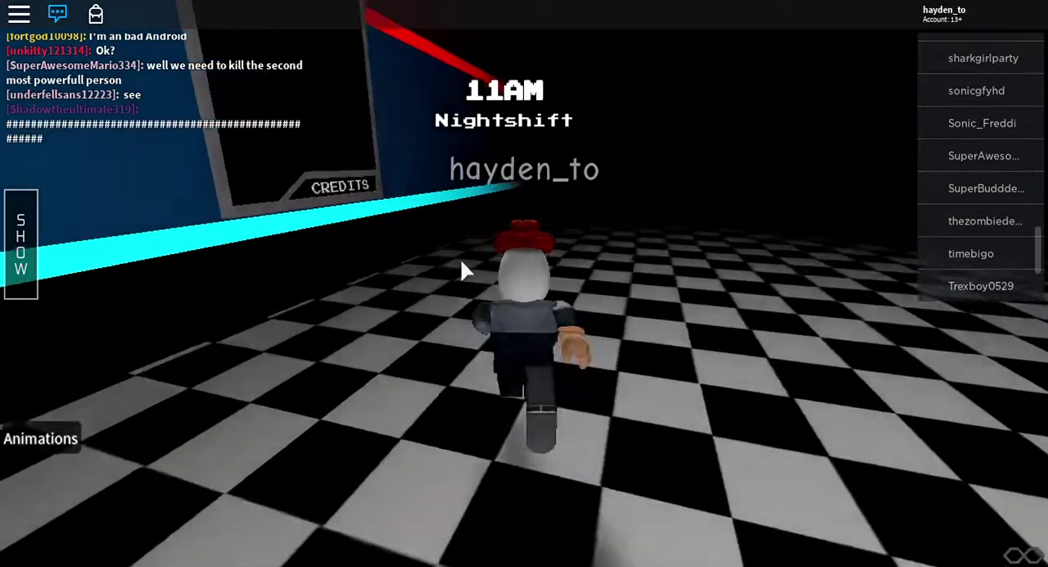
key("w")
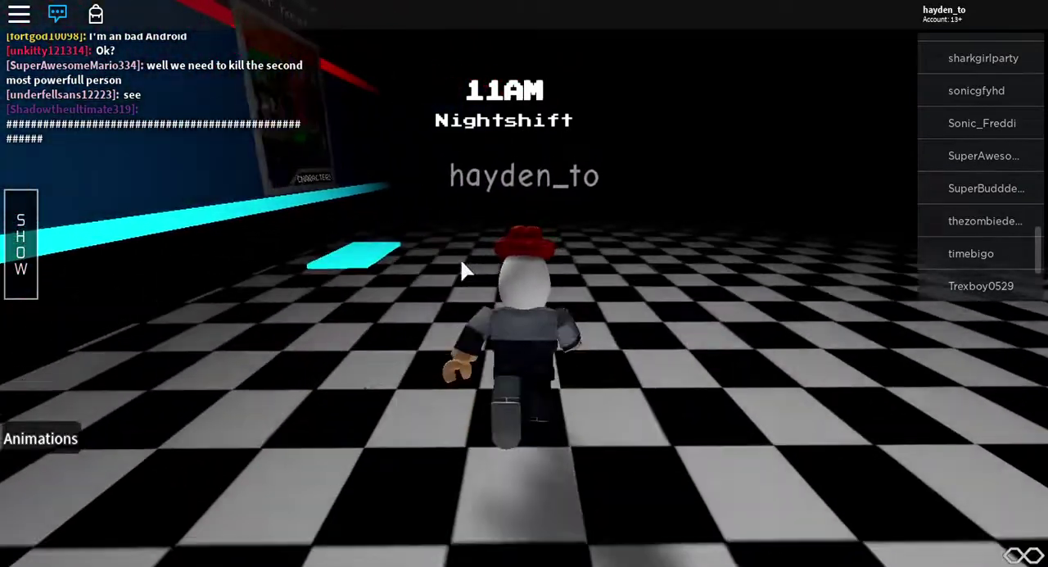
Step: Run the red carpet past the FNAS 2, FNAS 3 and Phantom models to face the Nightmare FNAS 4 row
key("w")
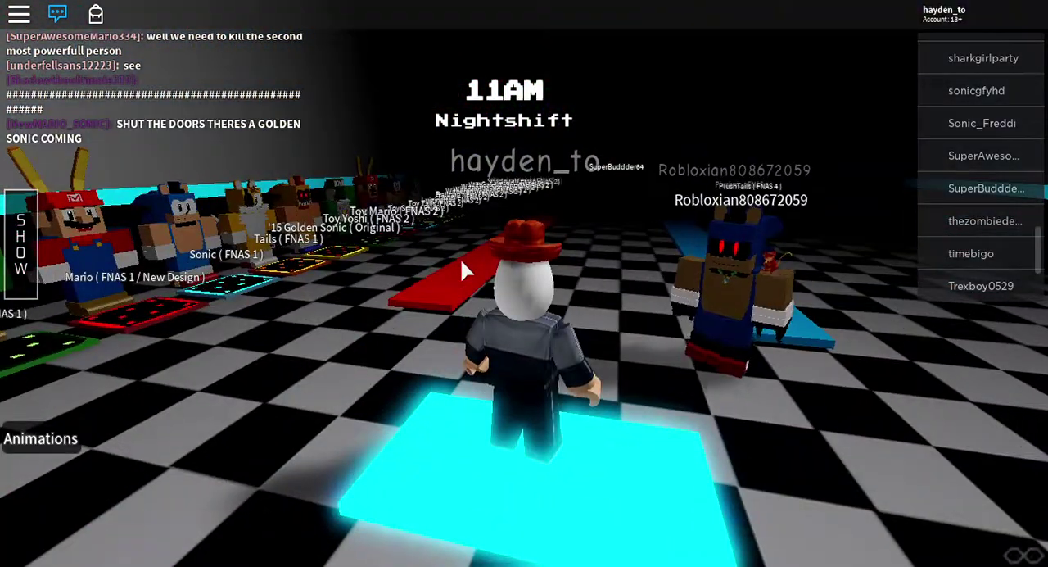
key("w")
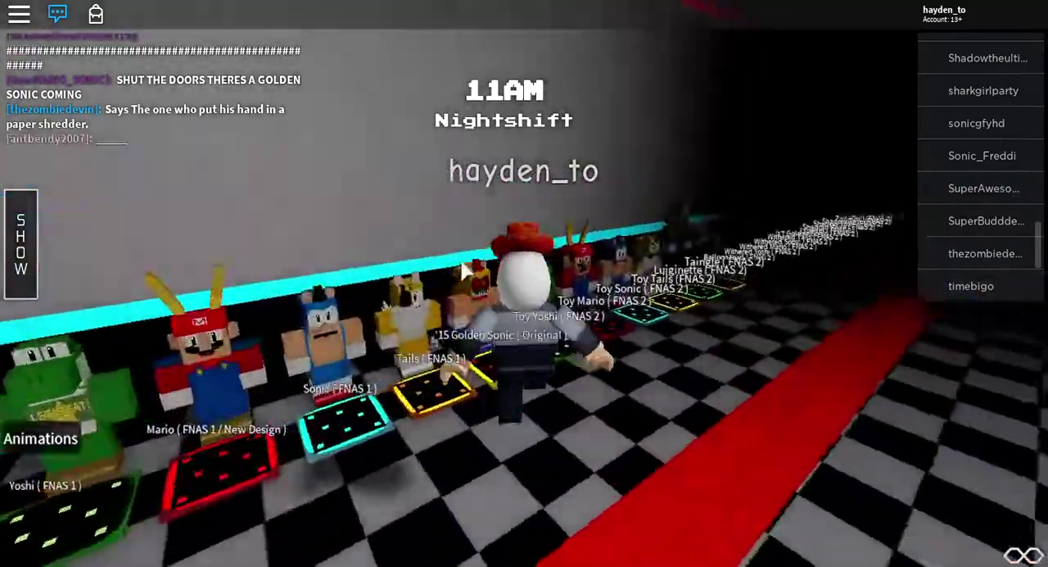
key("w")
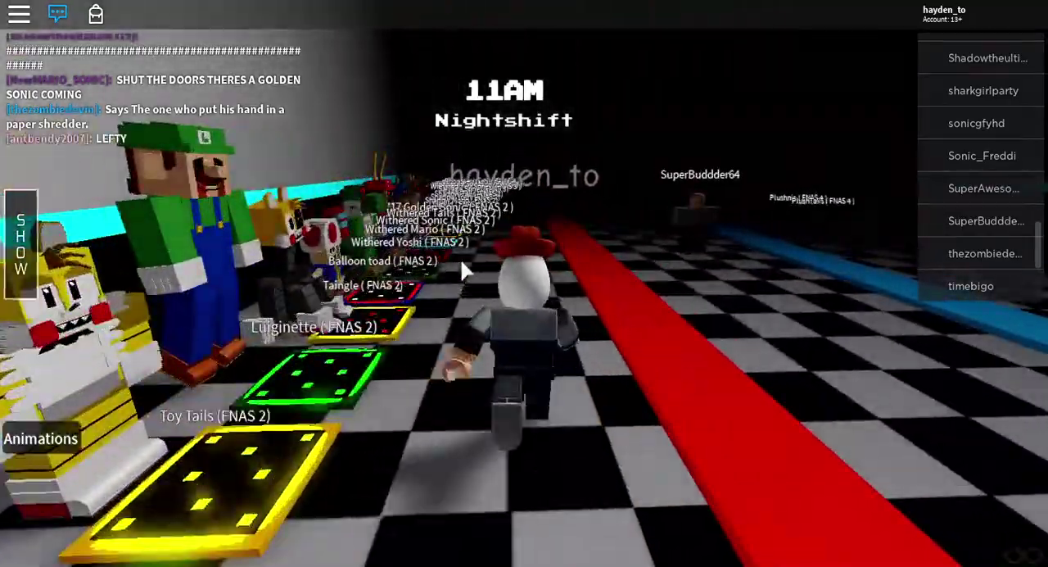
key("w")
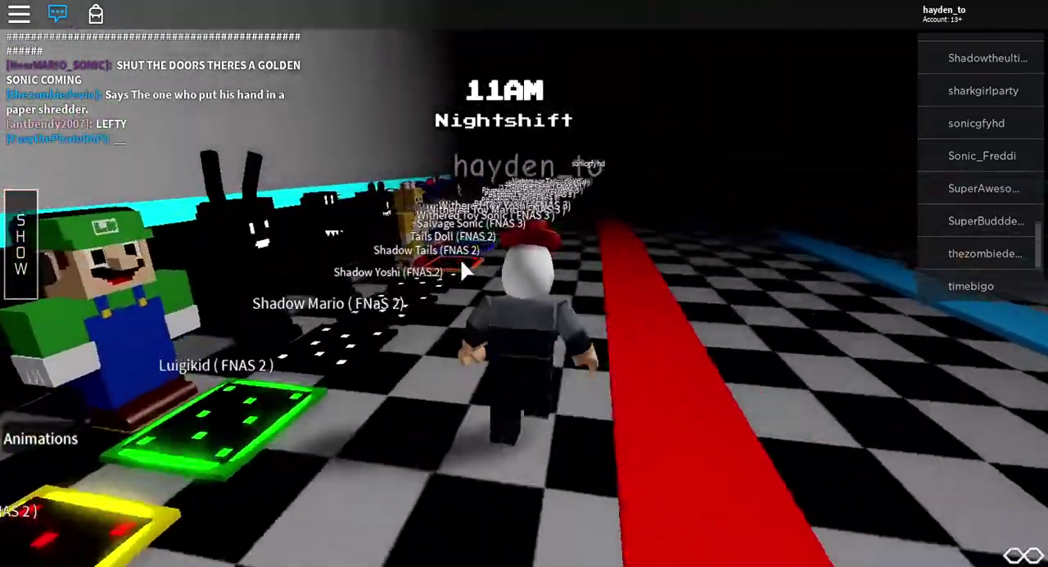
key("w")
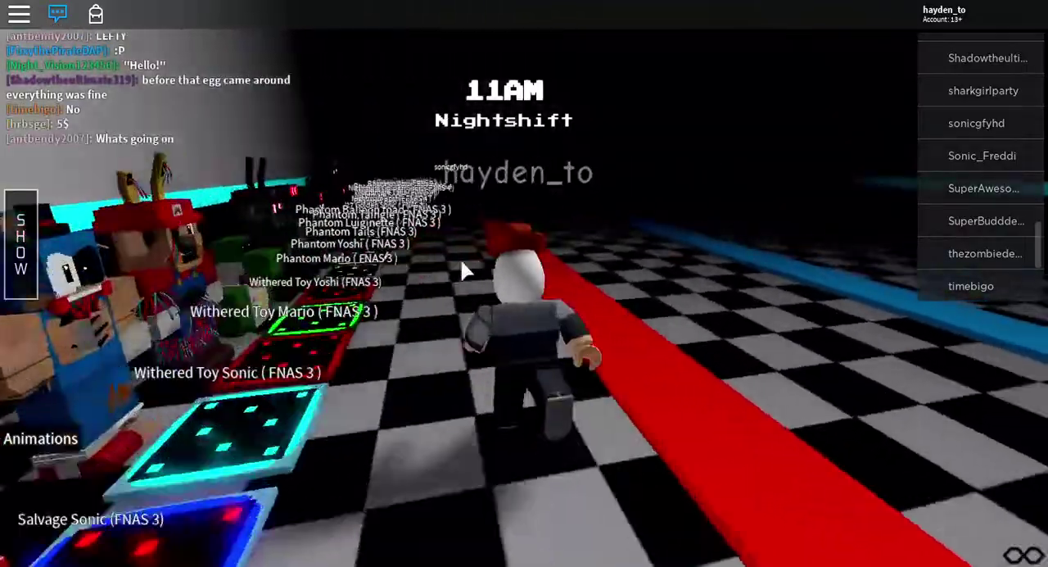
key("w")
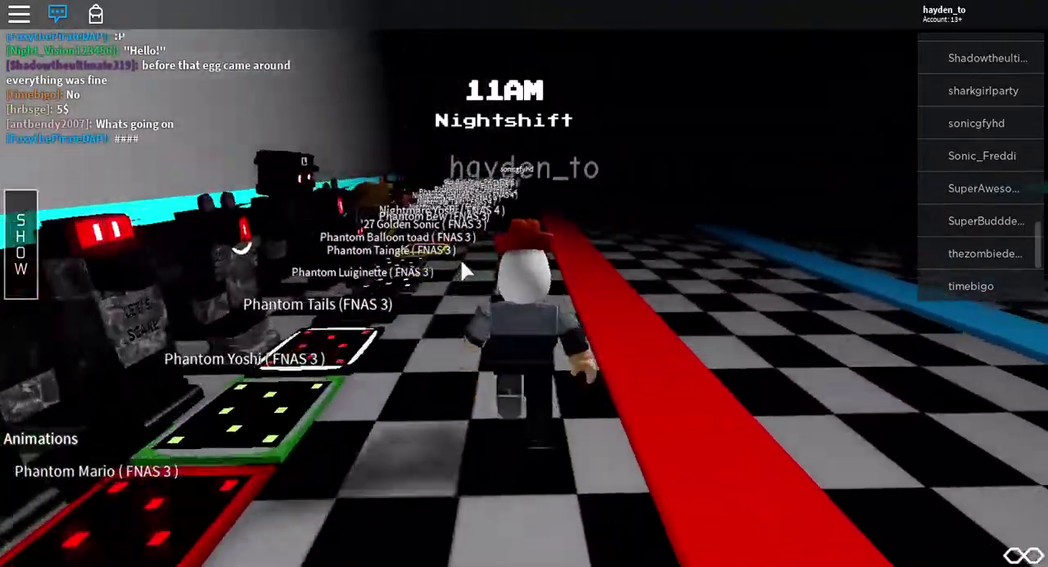
key("w")
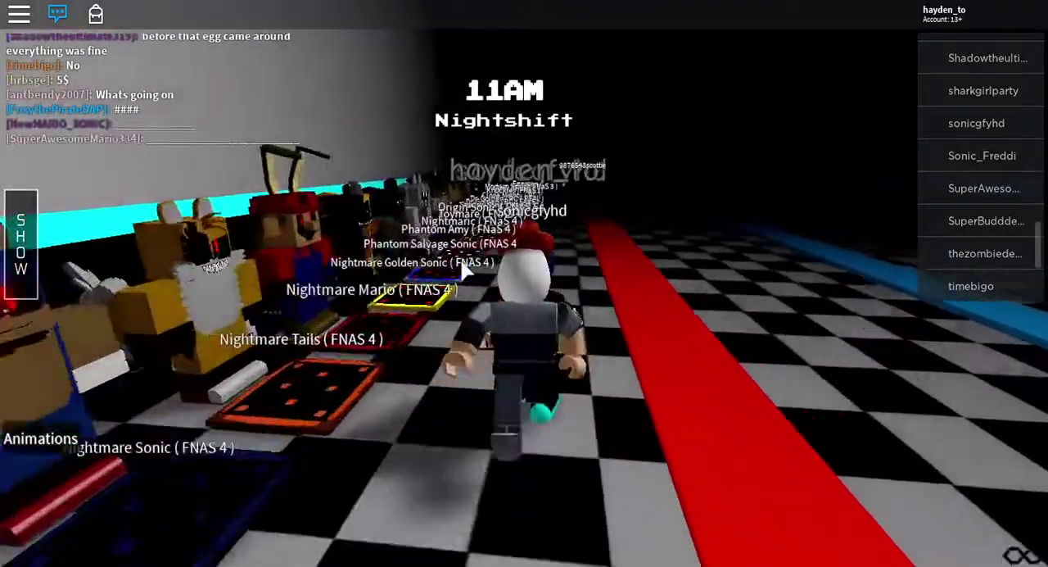
key("w")
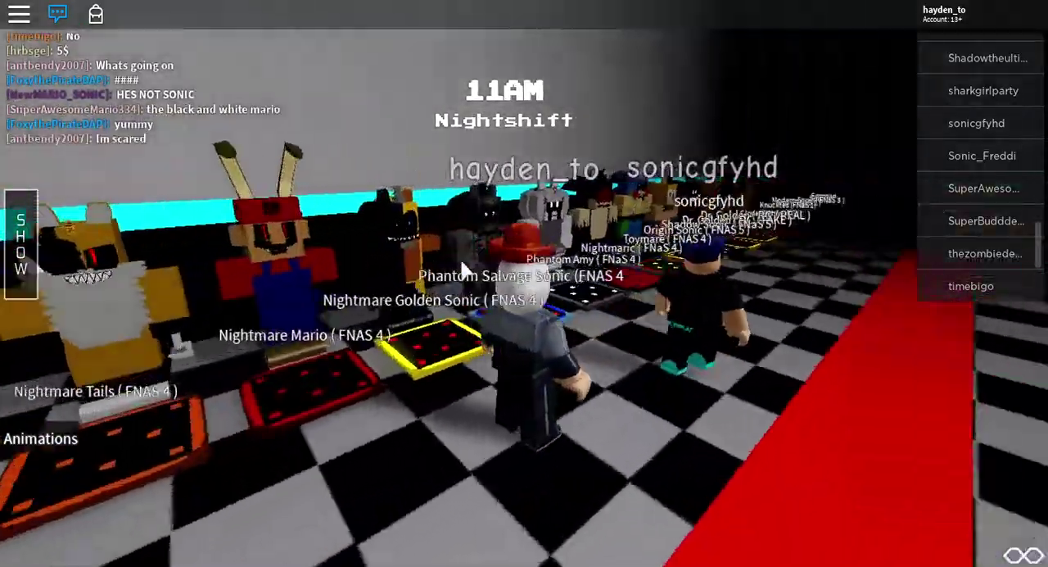
key("w")
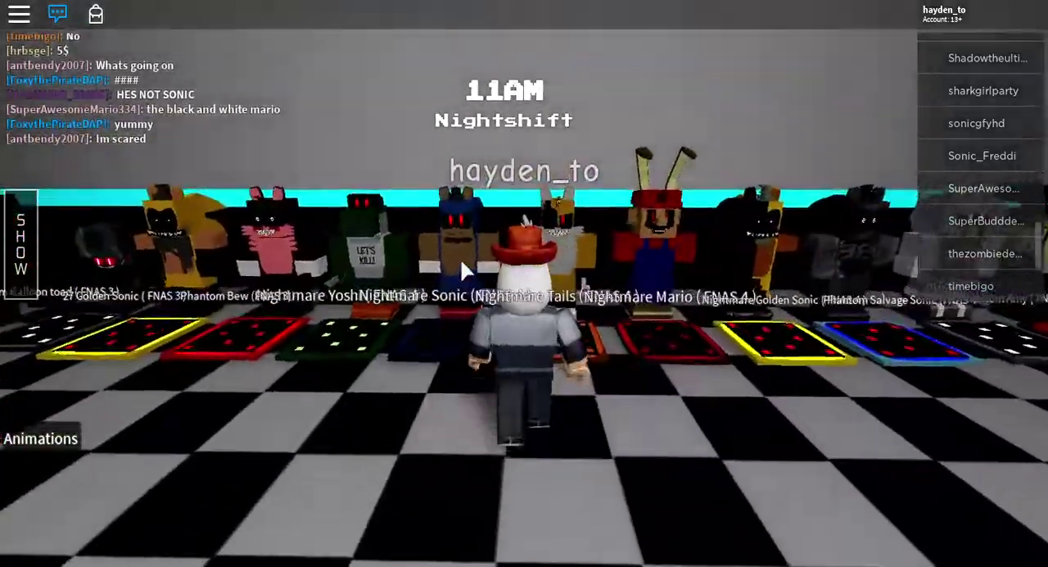
Step: Morph into the yellow Nightmare Tails and walk away from the model wall
key("w")
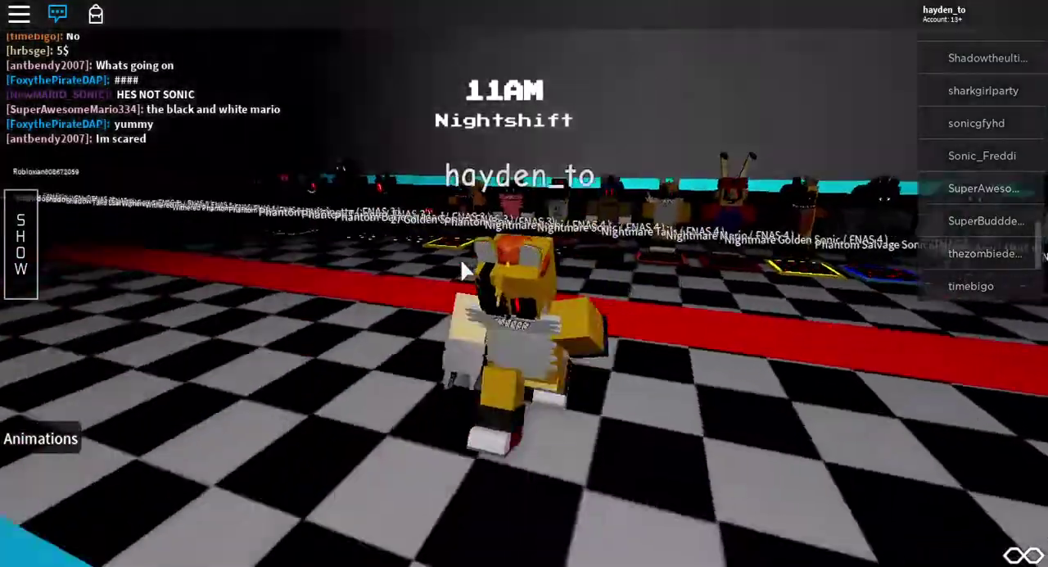
key("s")
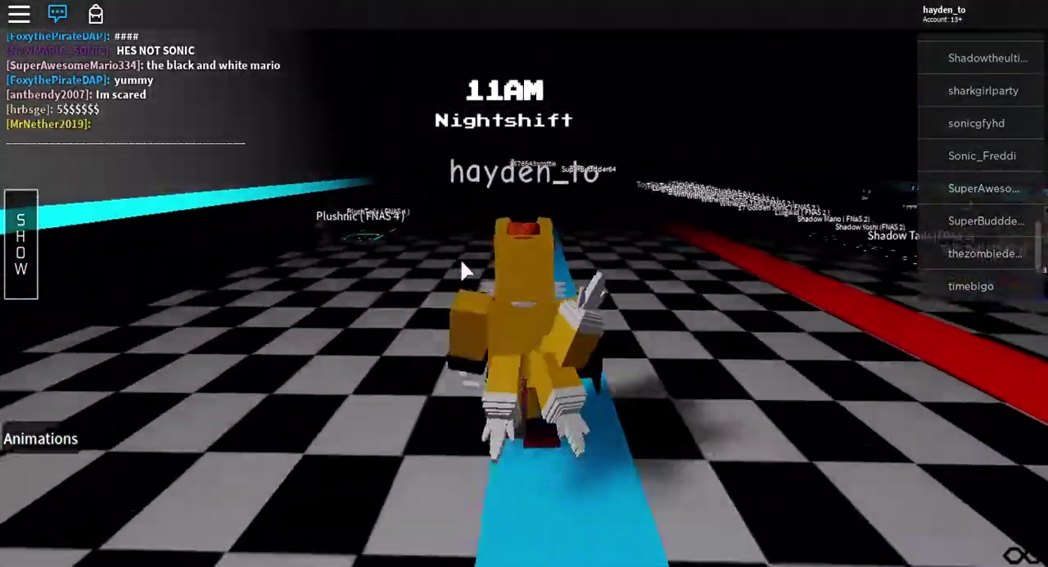
key("w")
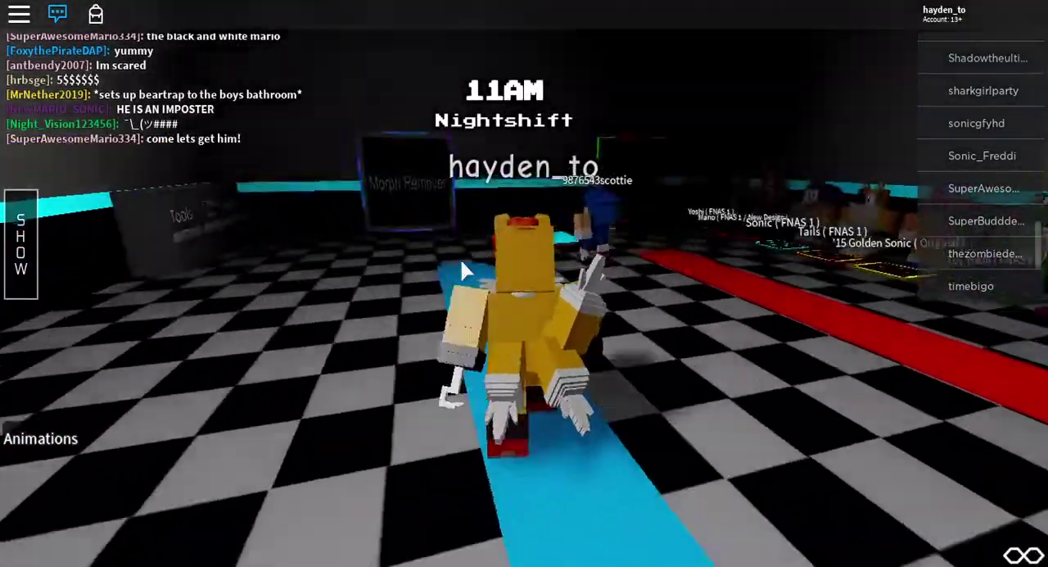
Step: Walk past the Face + Hat Remover and Morph Remover boards onto the open floor
key("w")
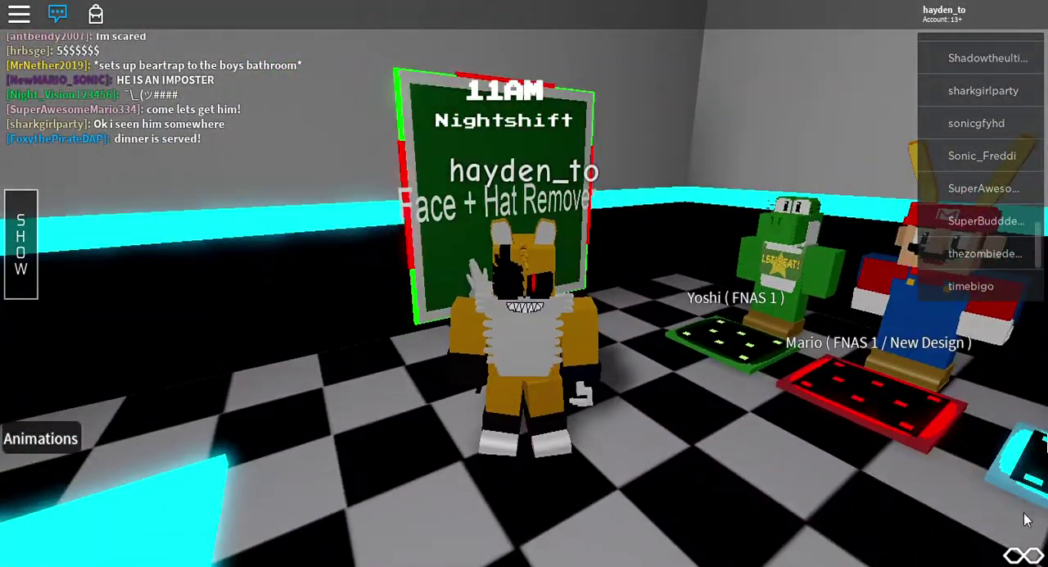
key("w")
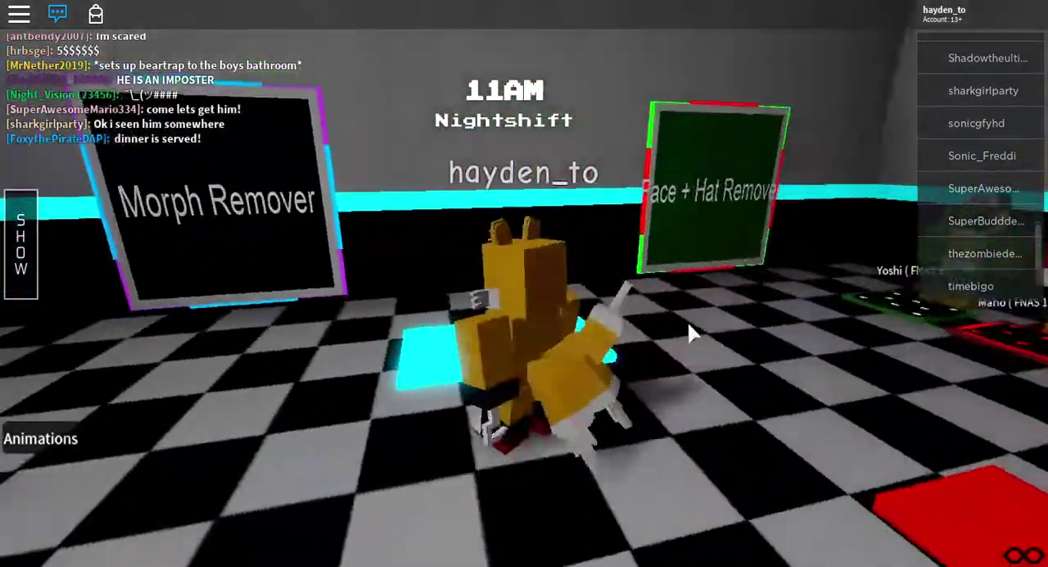
key("w")
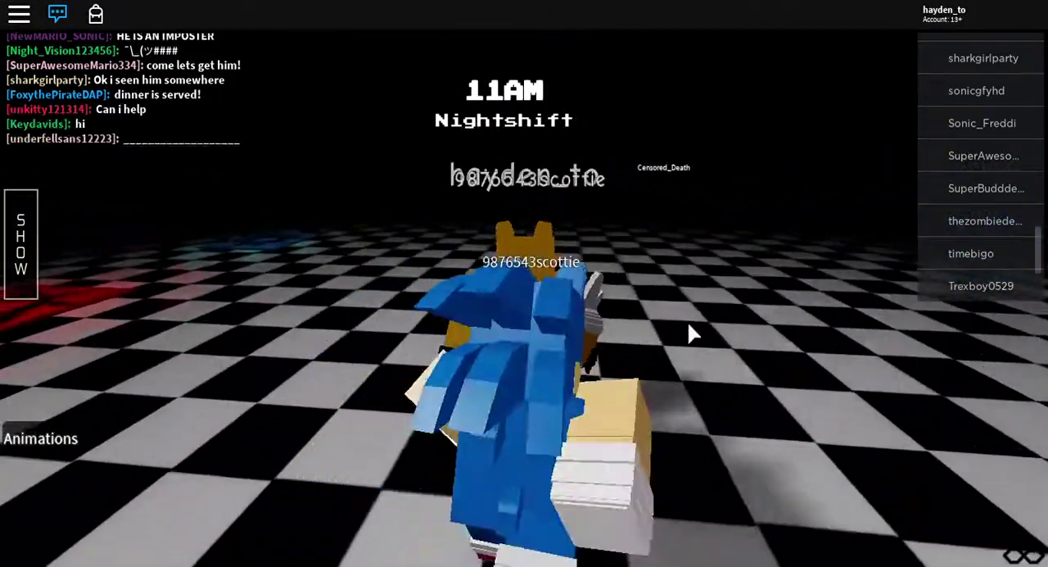
Step: Walk Tails past the Maniac Mania poster wall and the stage, through the back-stage doorway
key("w")
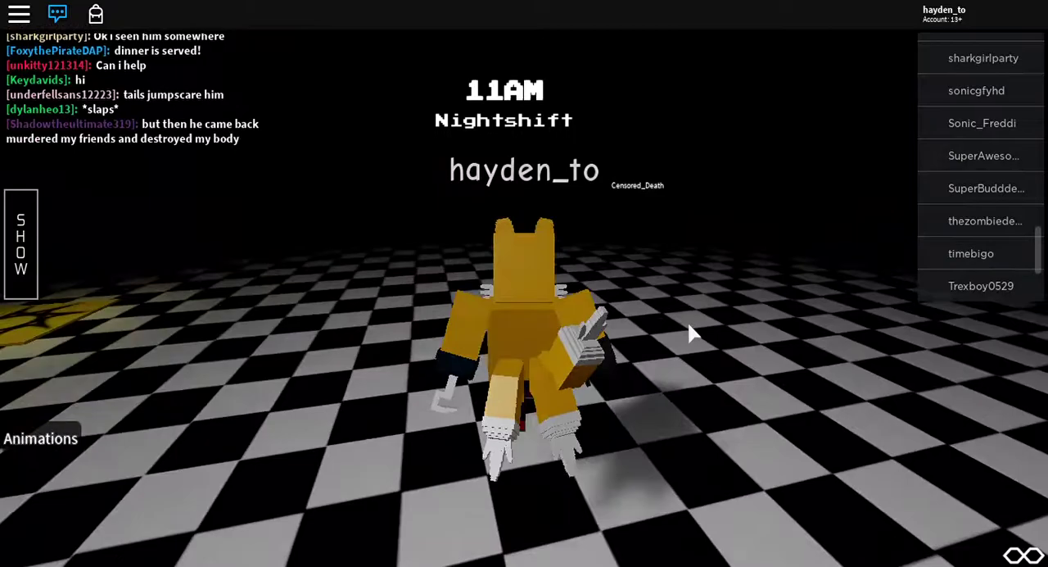
key("w")
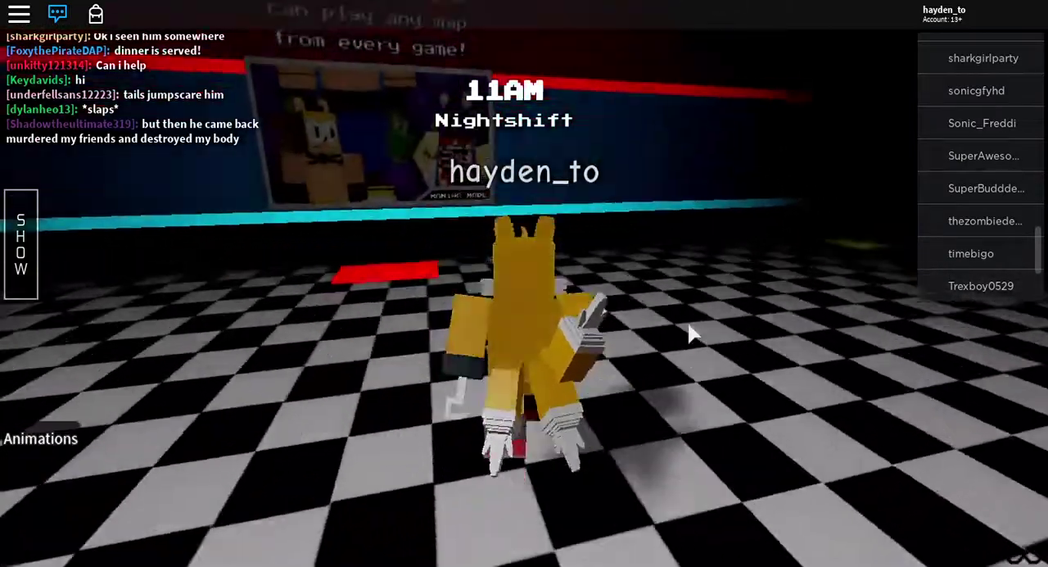
key("w")
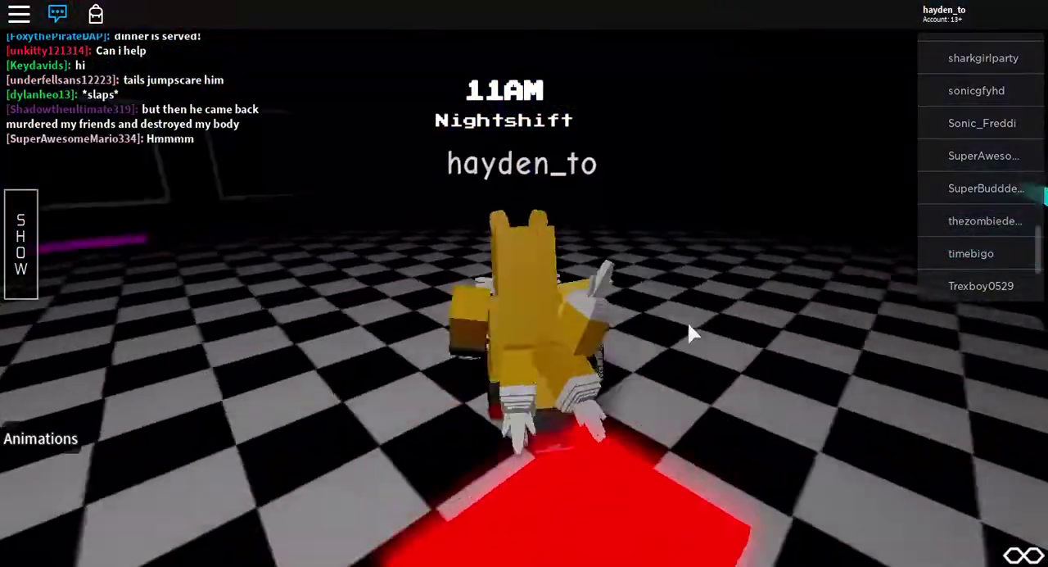
key("w")
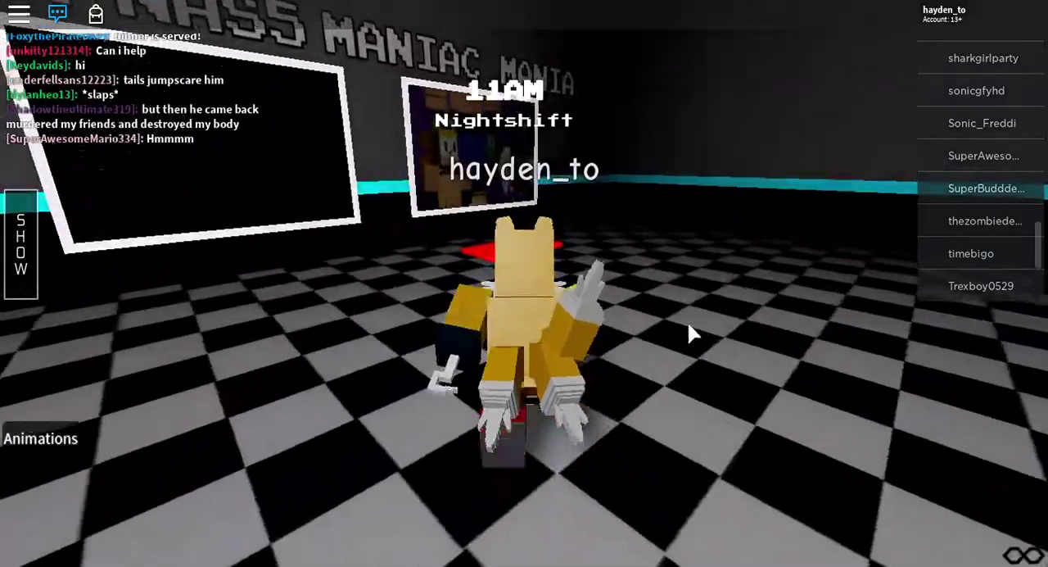
key("w")
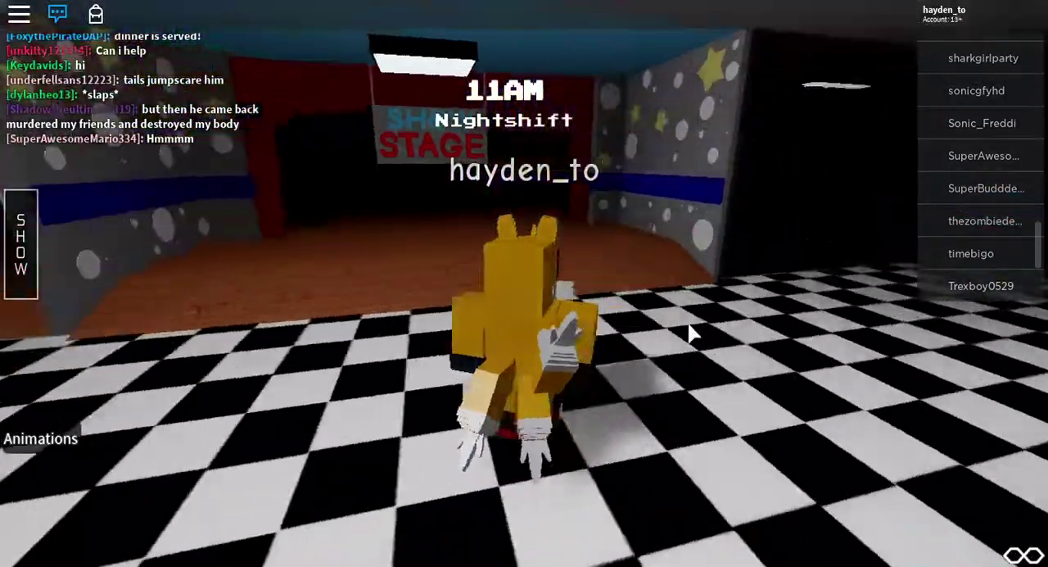
scroll(692, 334, "up", 5)
key("w")
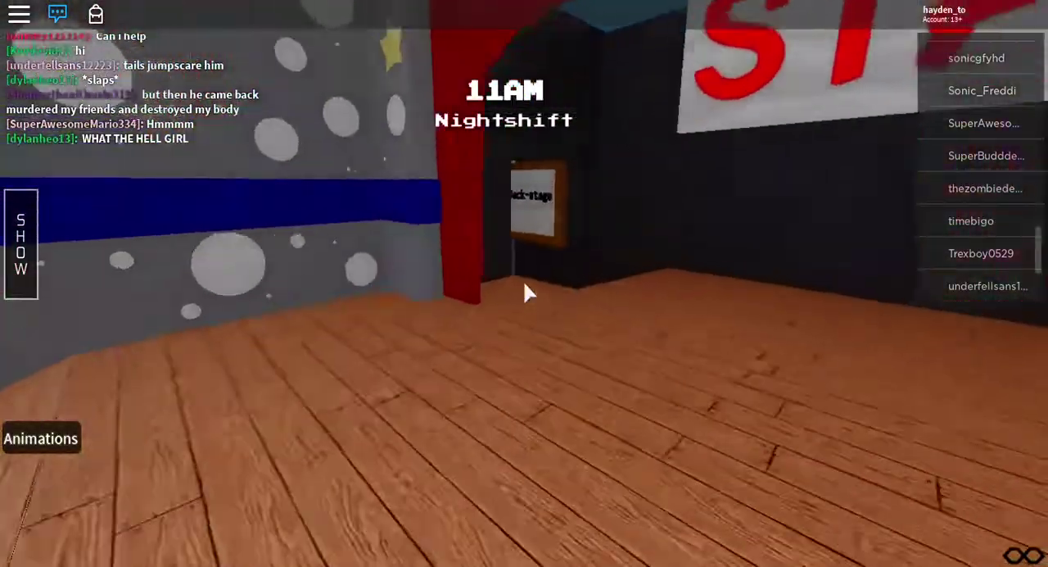
key("w")
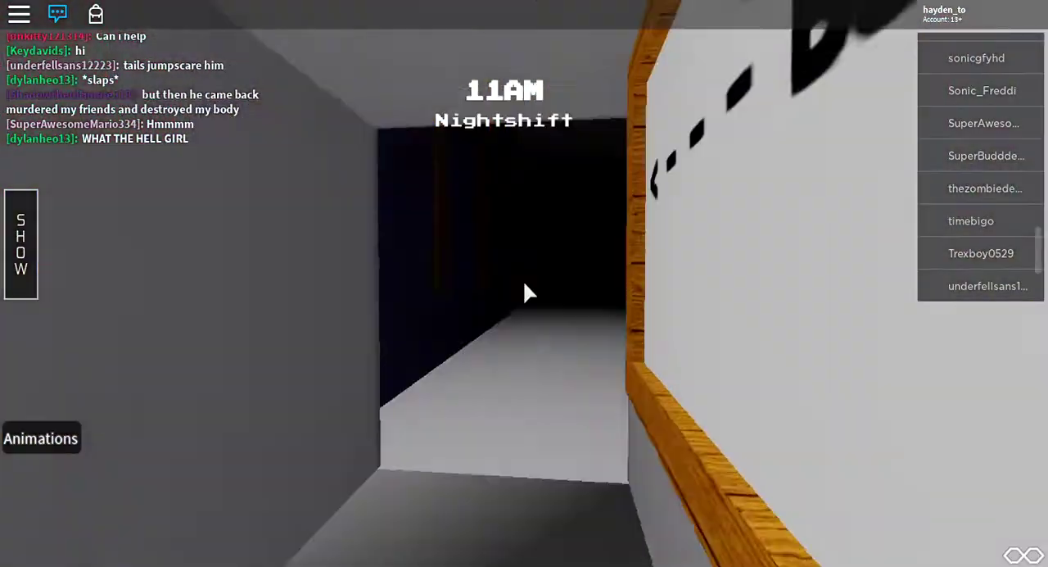
key("w")
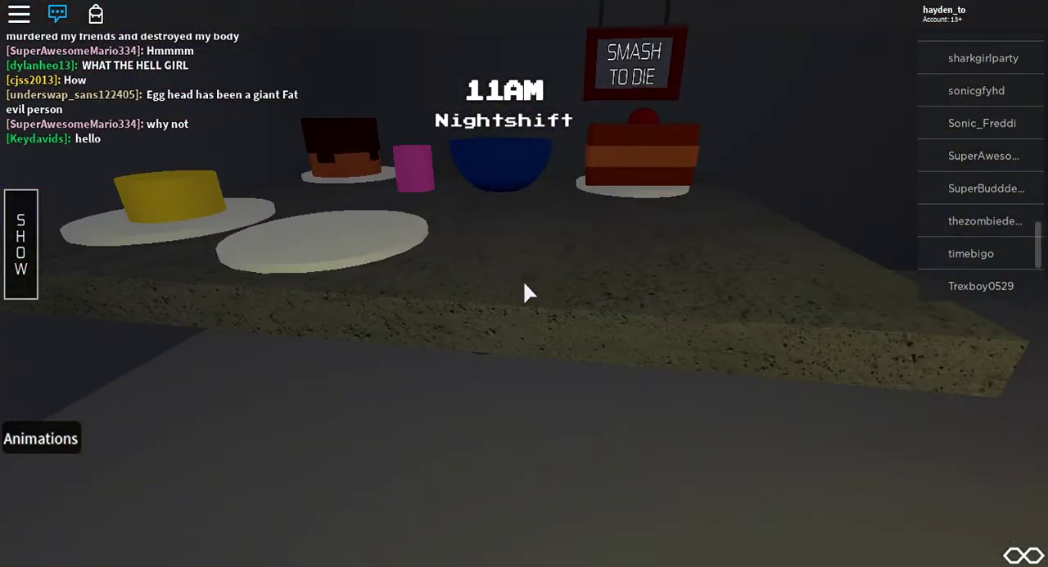
Step: Circle the plates-and-cake table under the SMASH TO DIE sign for a close look, then turn away
key("w")
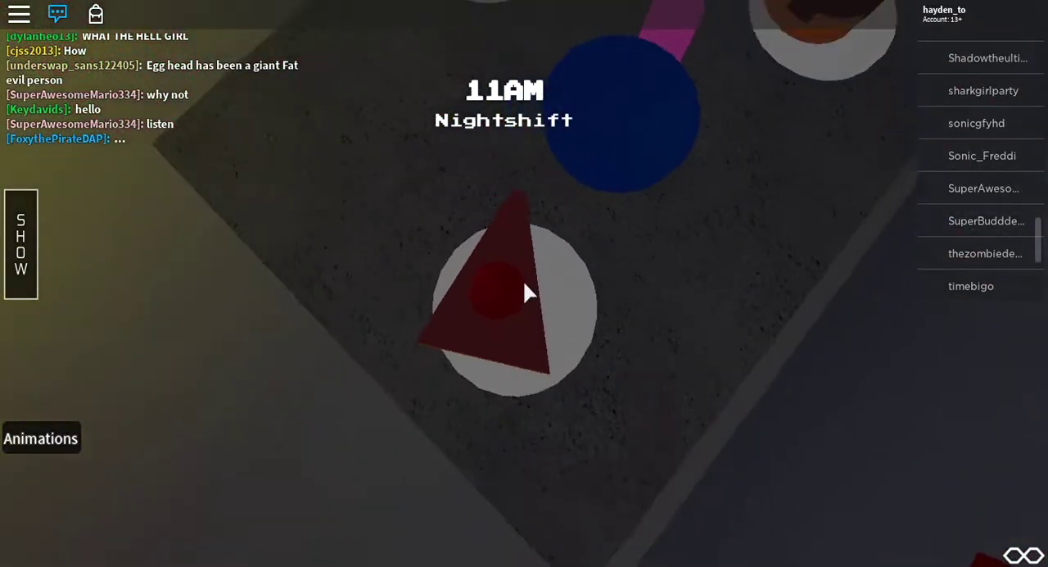
key("w")
key("w")
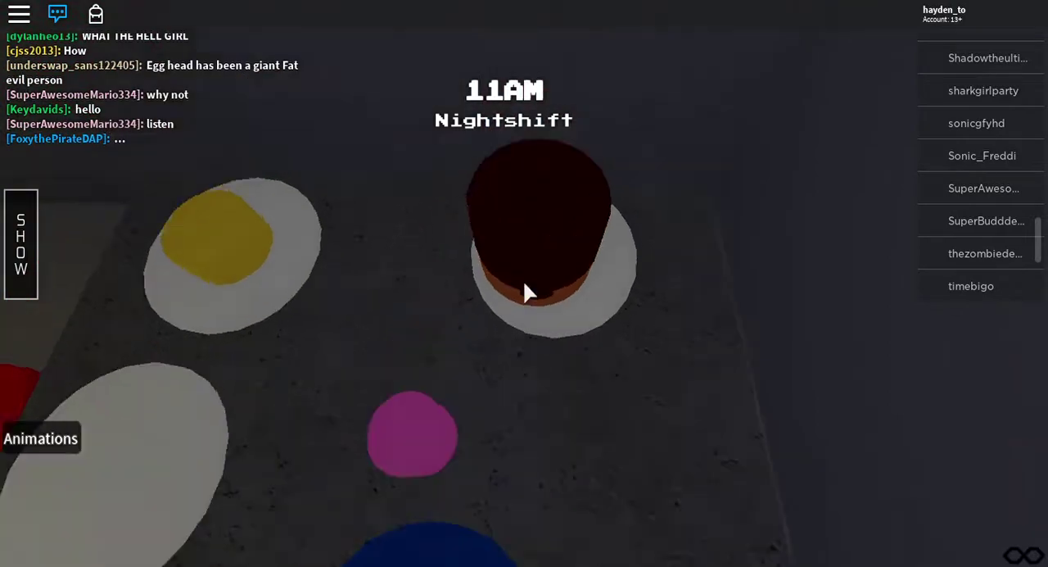
key("w")
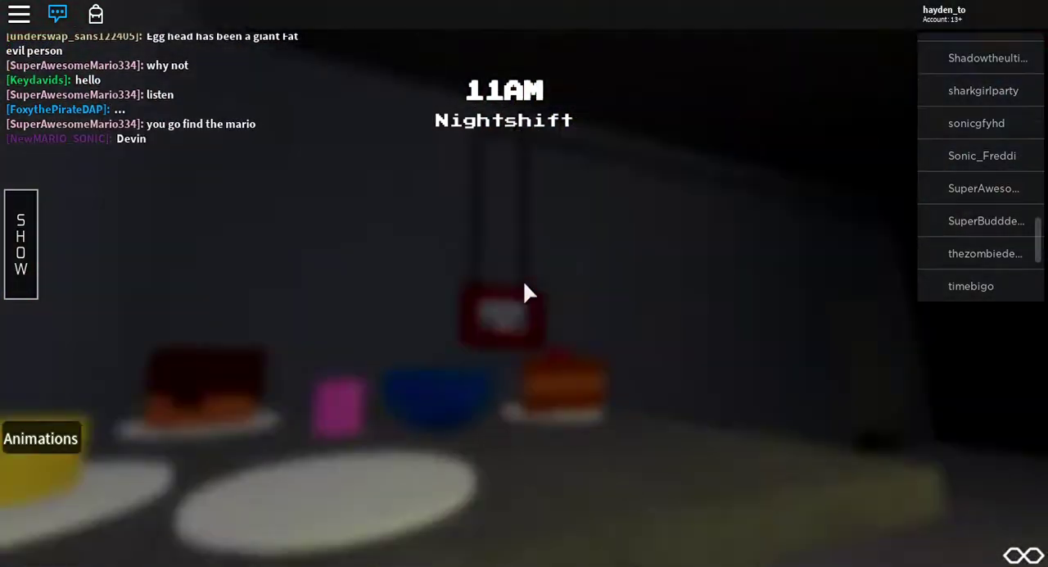
Step: Follow the red railing through the dark room and up the corridor to the red door
key("w")
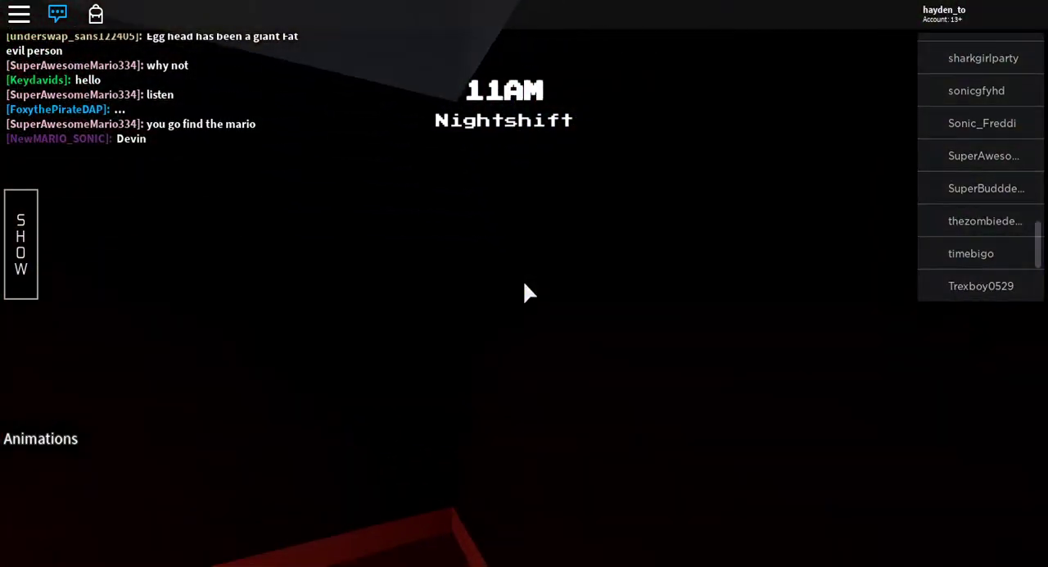
key("w")
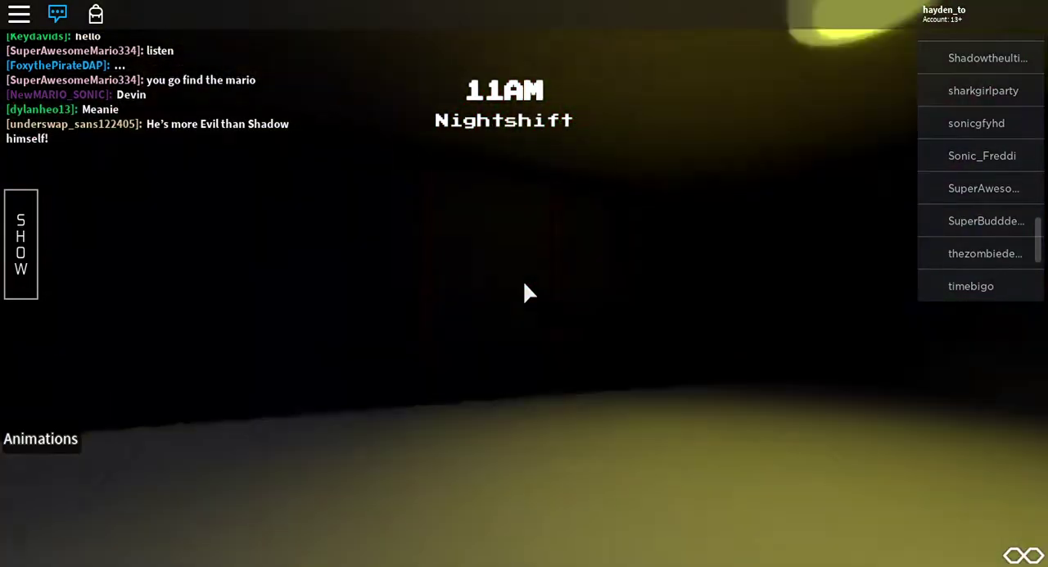
key("w")
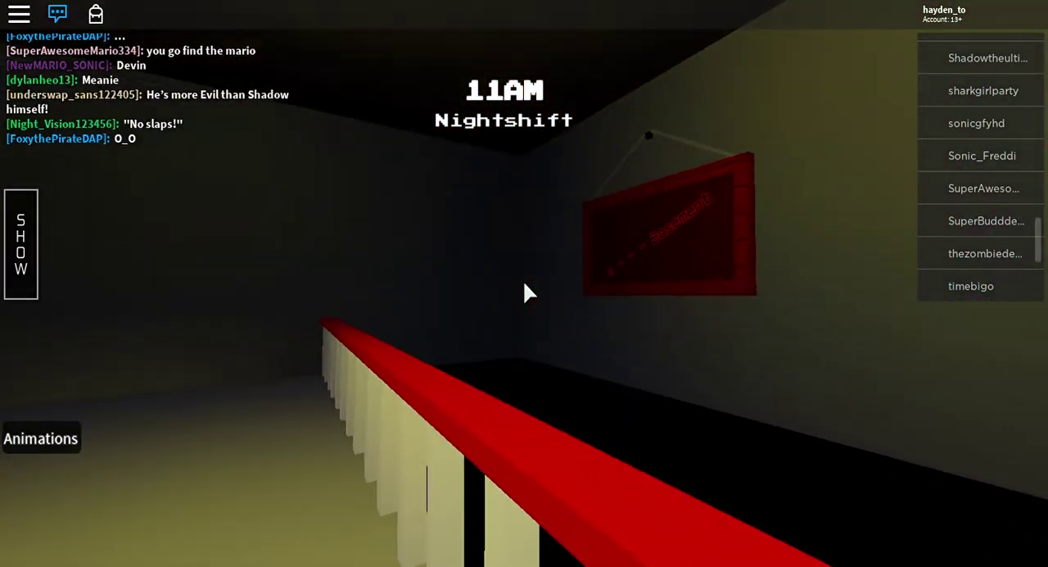
key("w")
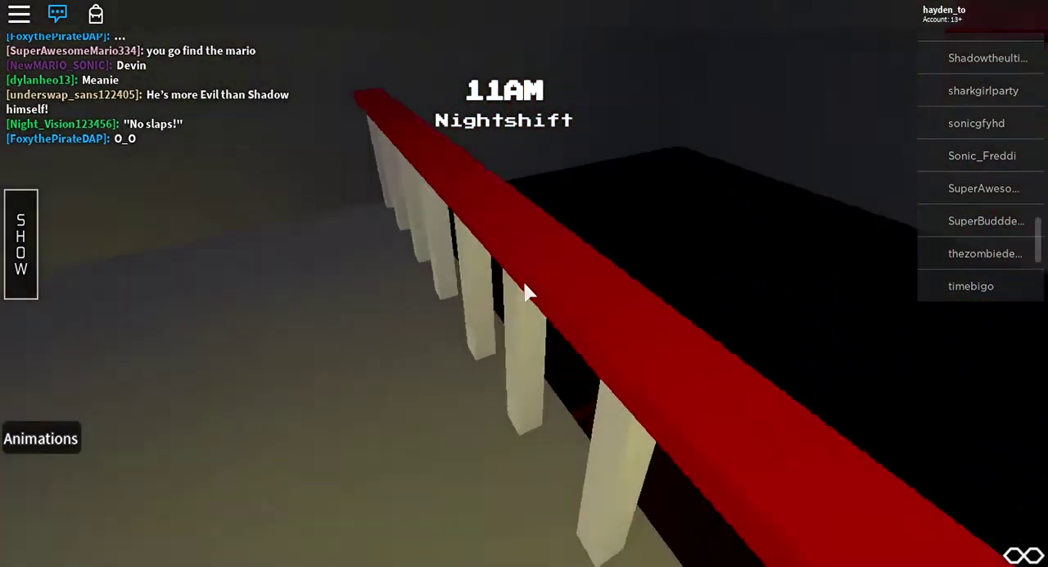
key("w")
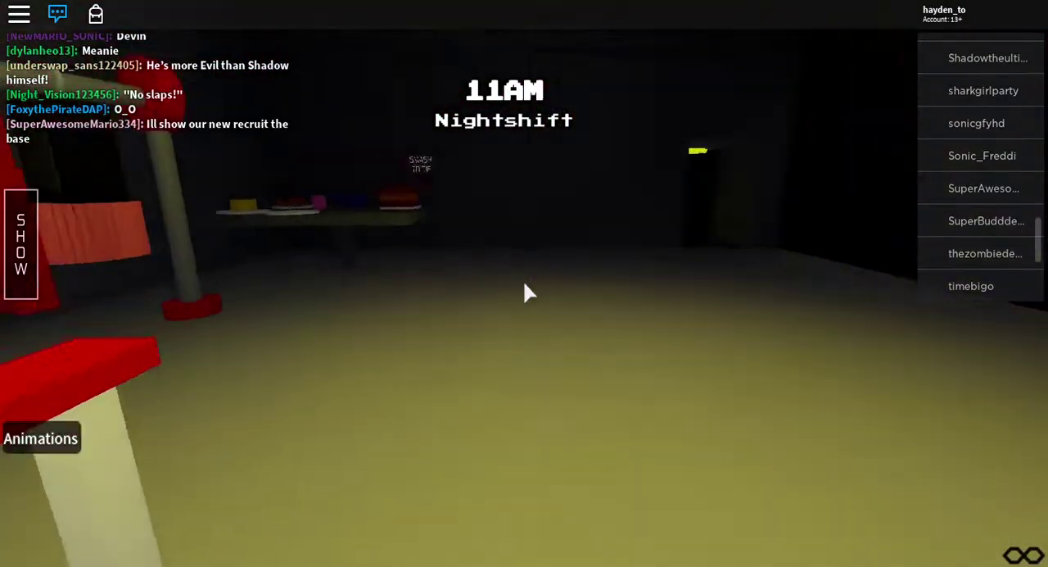
key("w")
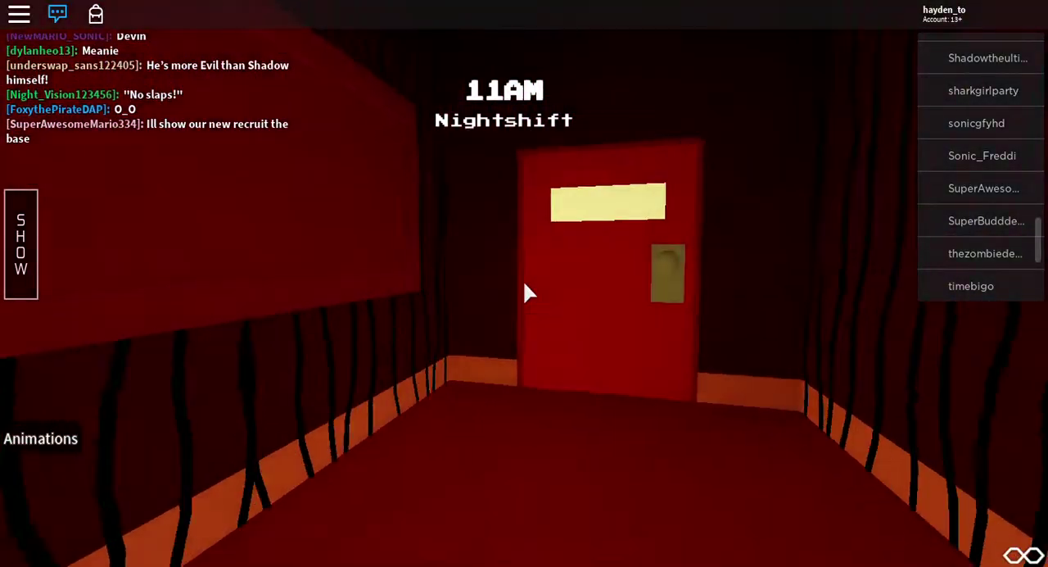
Step: Go through the red door and walk up close to the POWA sign
key("w")
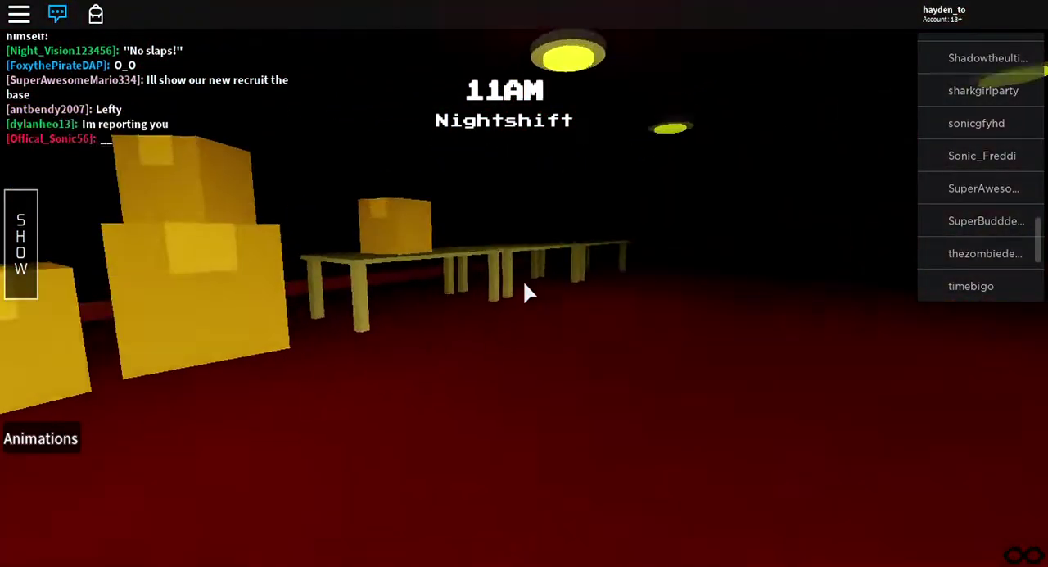
key("w")
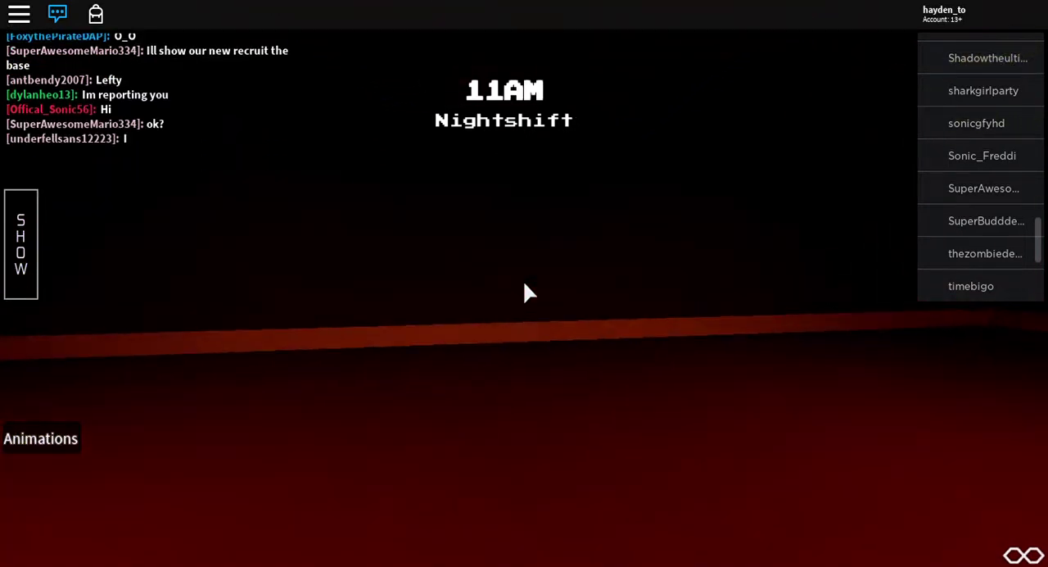
key("w")
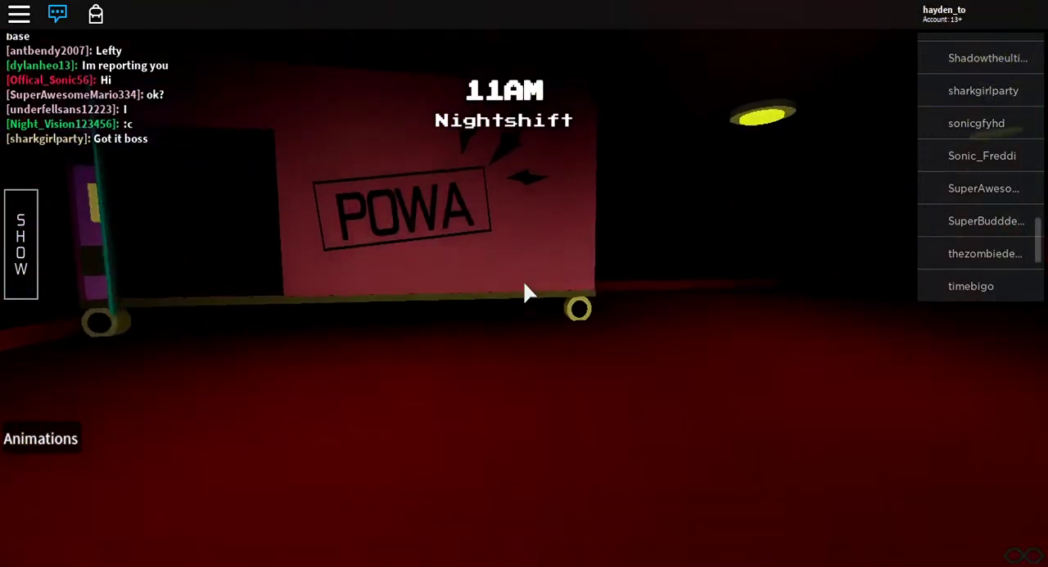
key("w")
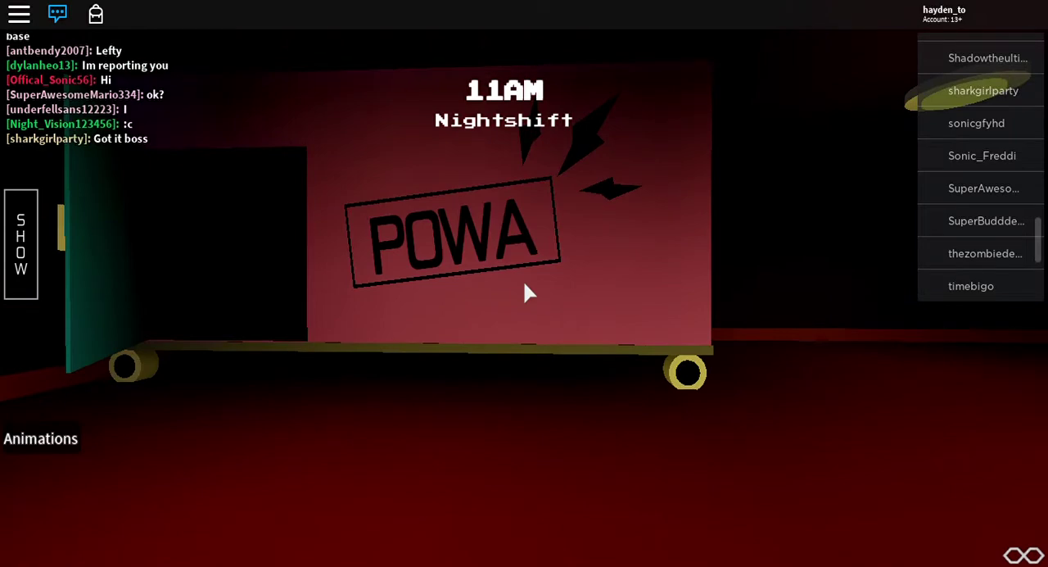
key("w")
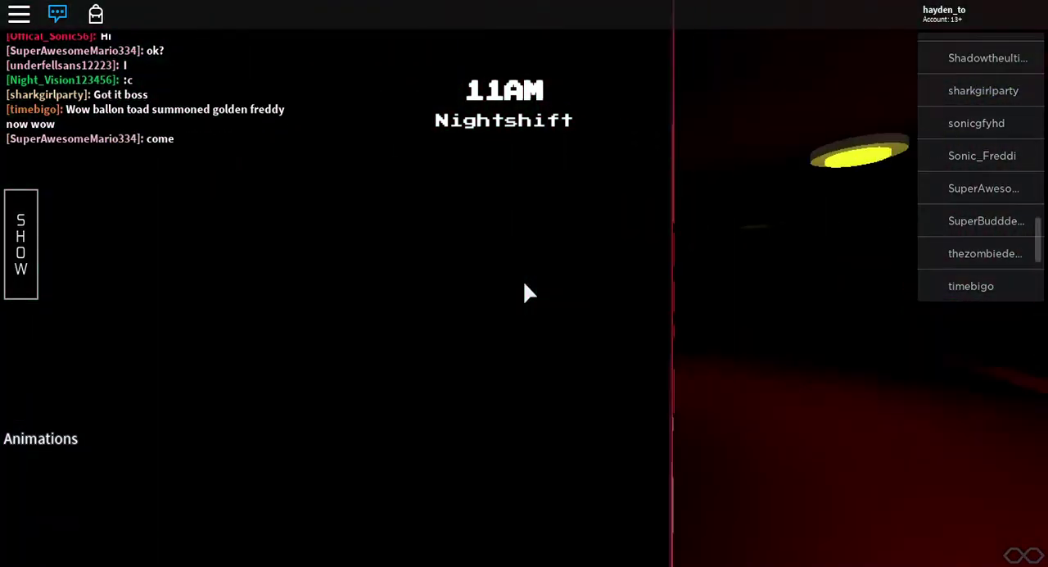
Step: Continue through the dark rooms to the lit table room, facing the door and yellow boxes
key("w")
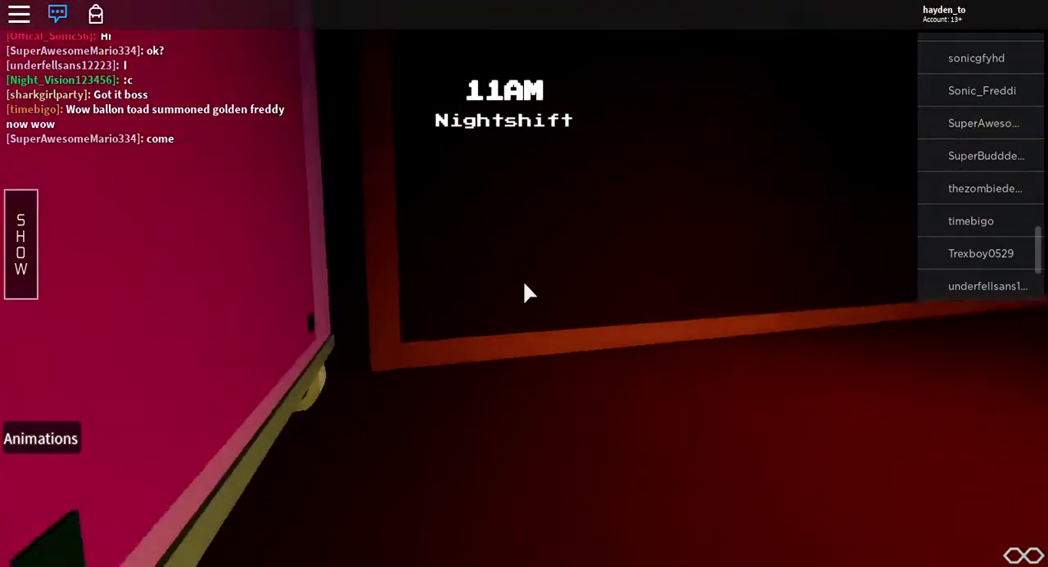
key("w")
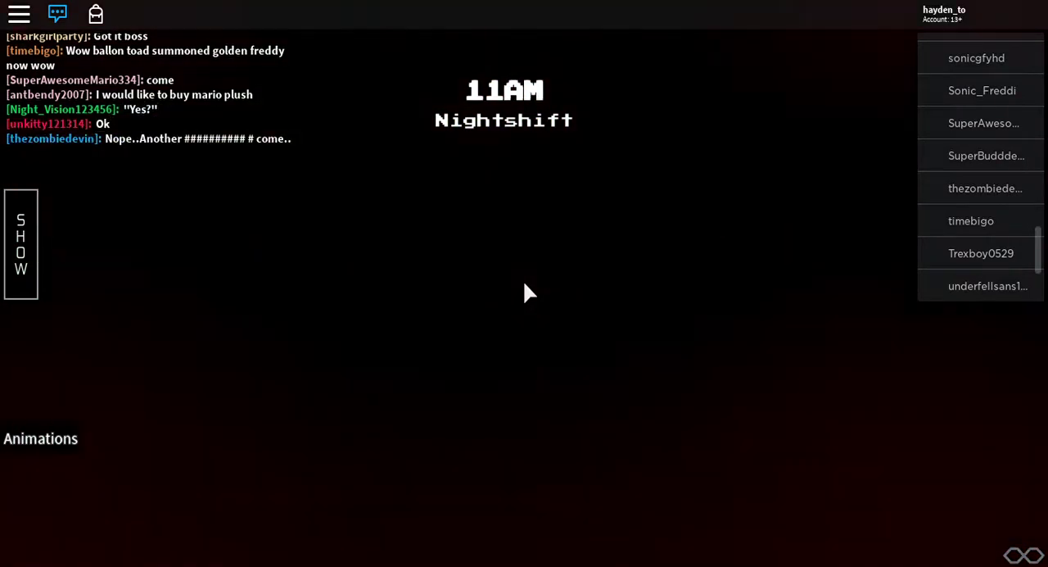
key("w")
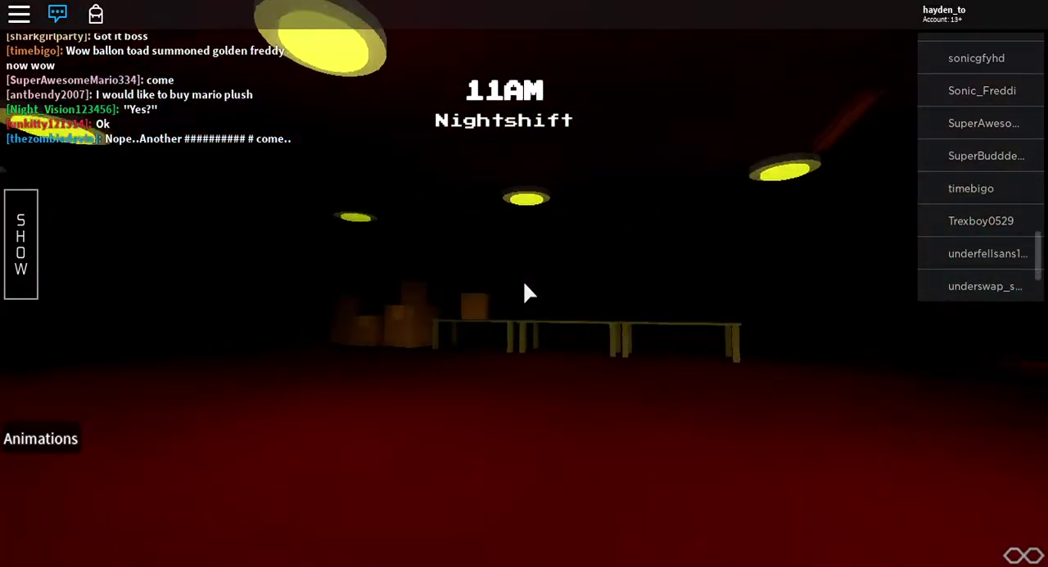
key("w")
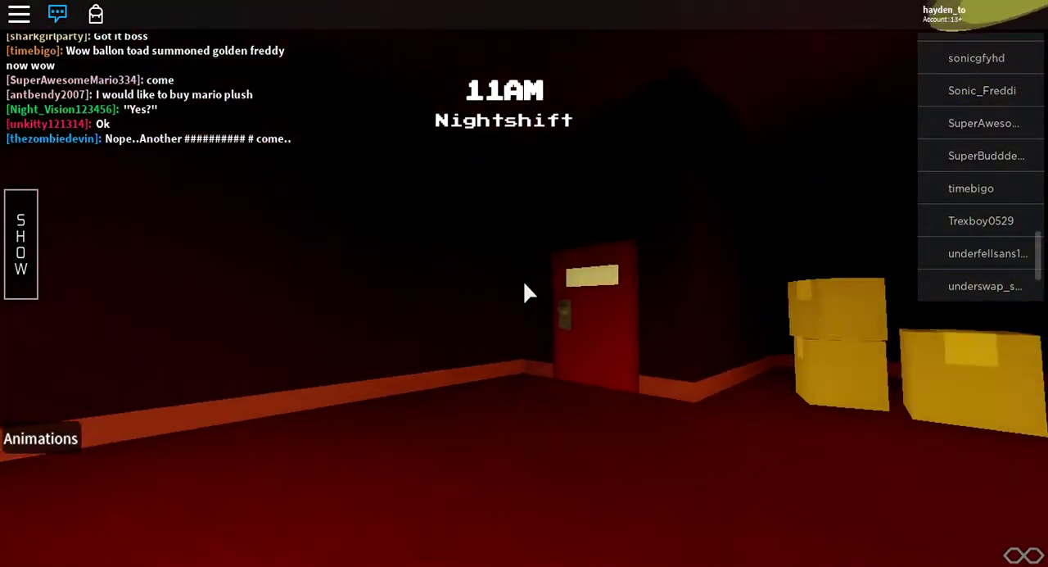
key("w")
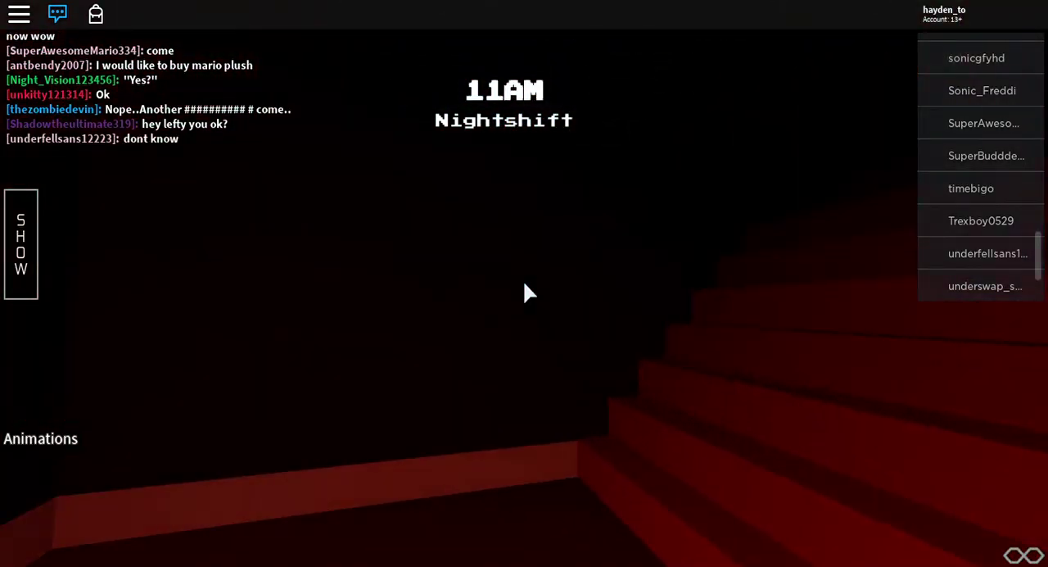
scroll(523, 279, "down", 3)
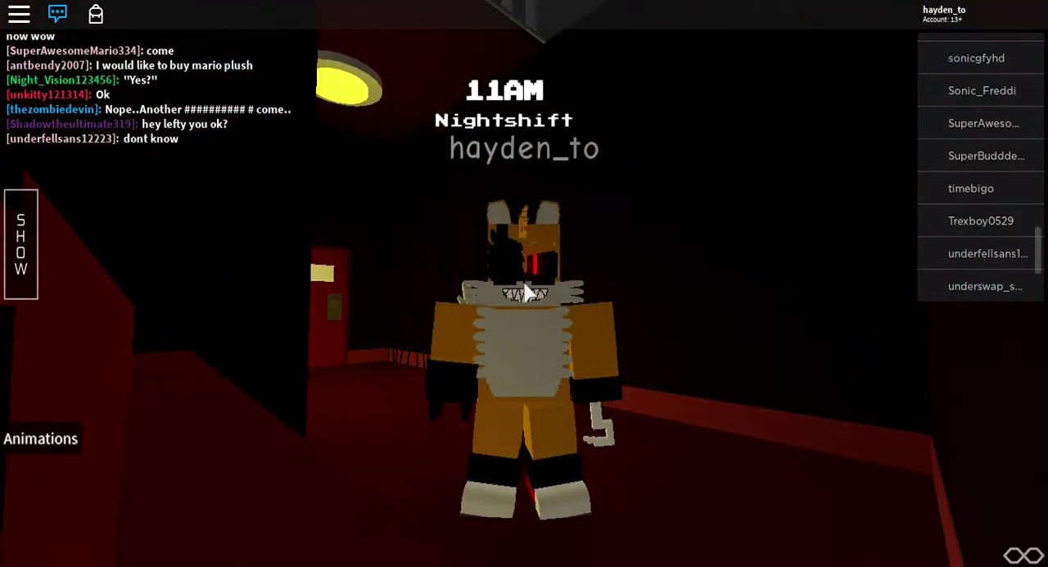
Step: Orbit the camera to view the Tails avatar's front from above in the stairwell
left_click_drag(522, 279, 667, 346)
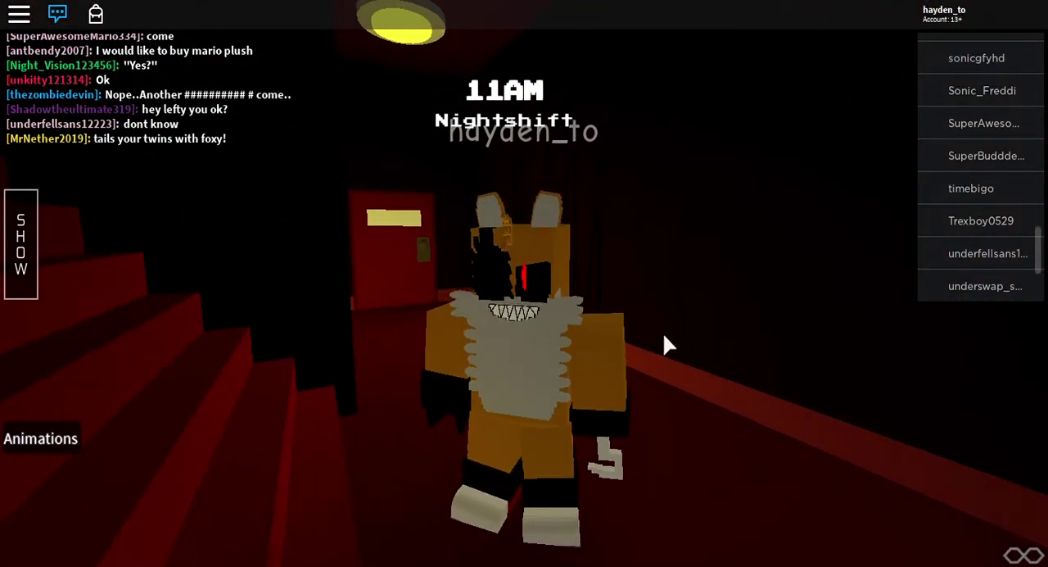
left_click_drag(667, 345, 604, 290)
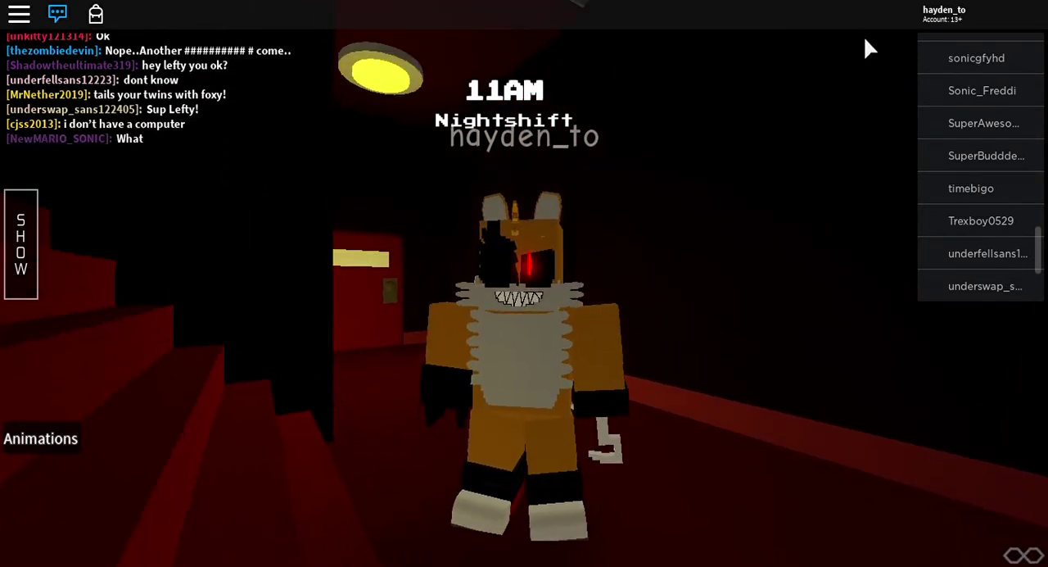